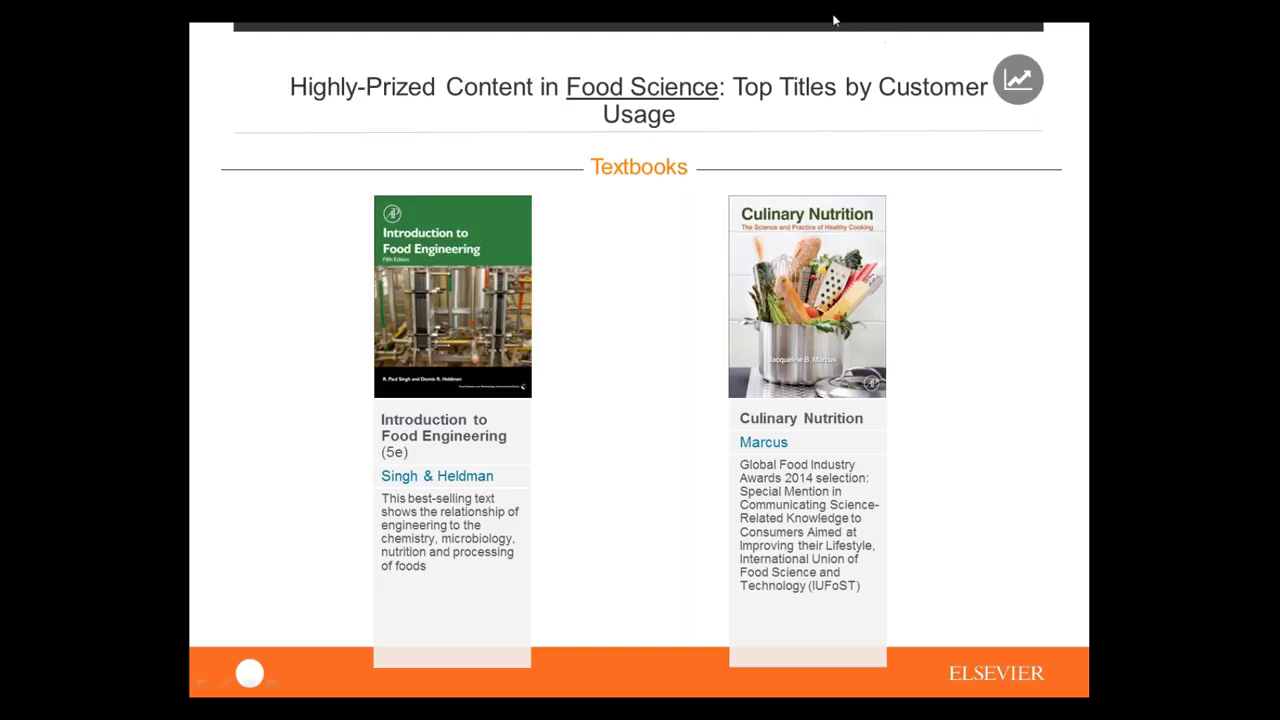
End the slide show after the Food Science Textbooks slide.
key("Escape")
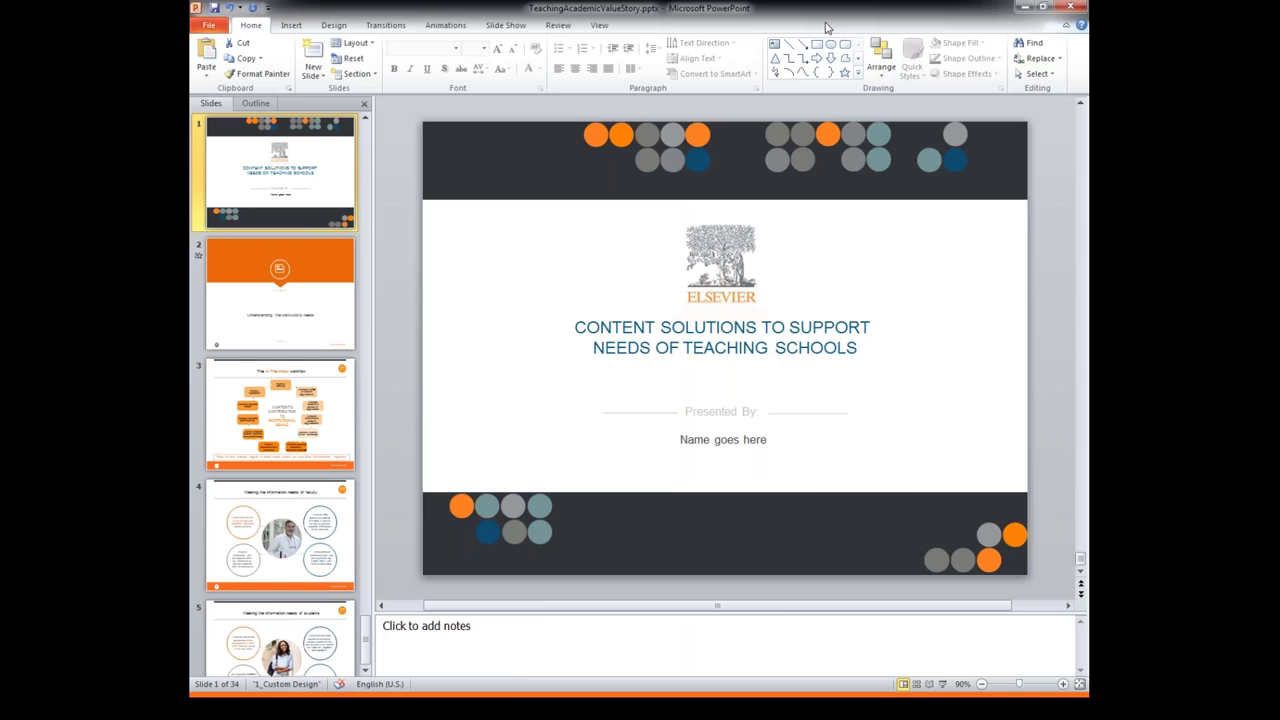
Minimize the TextBooks Slides deck and maximize the blank Chrome window.
left_click(1022, 8)
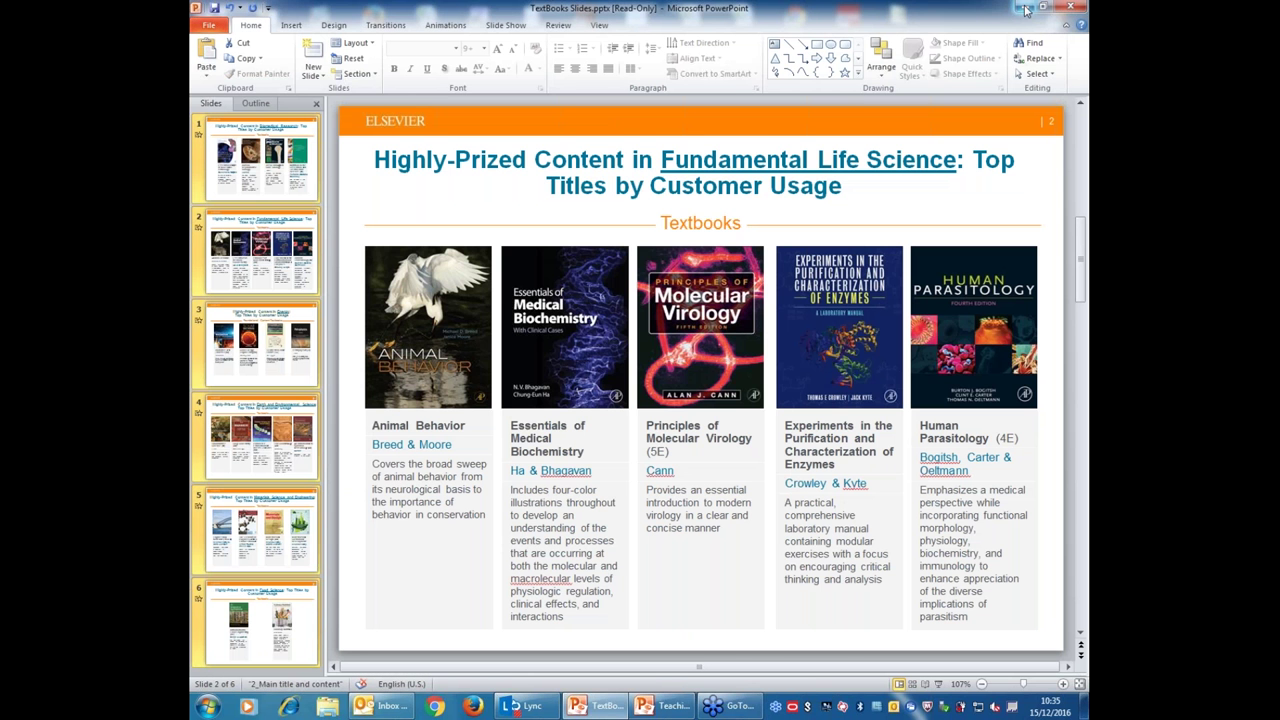
left_click(1023, 8)
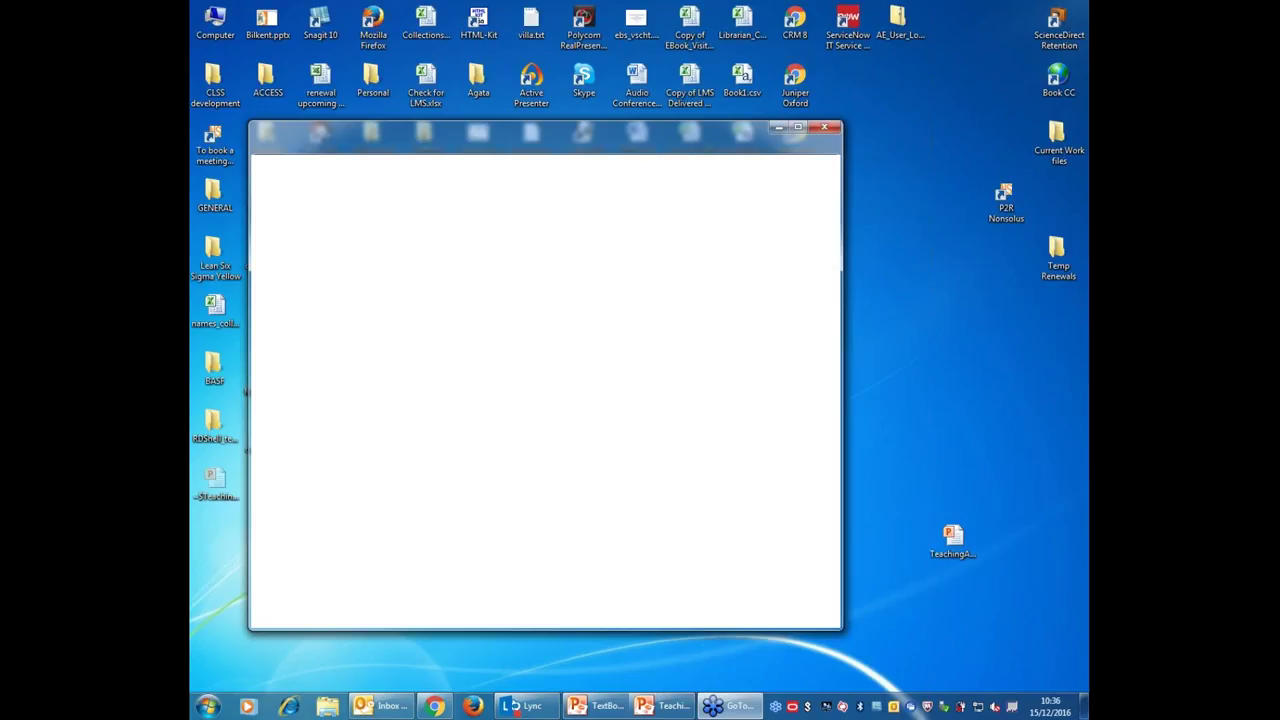
left_click(798, 127)
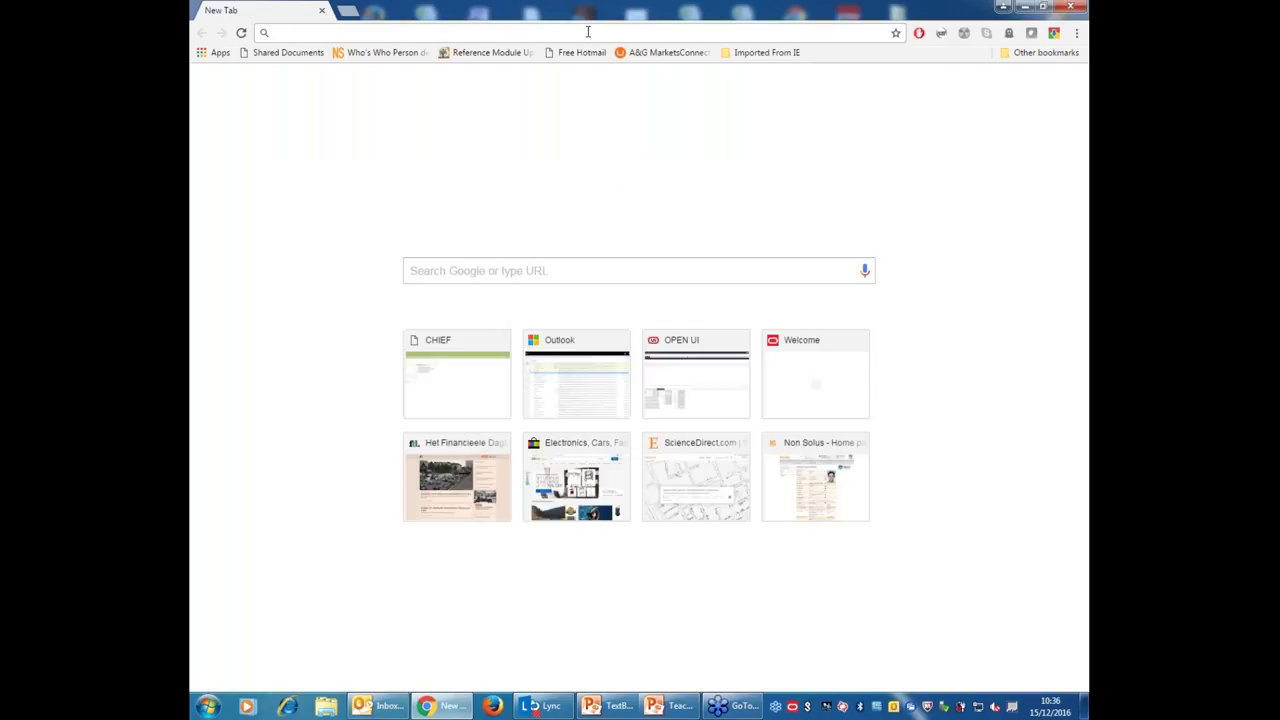
type("www.sciec")
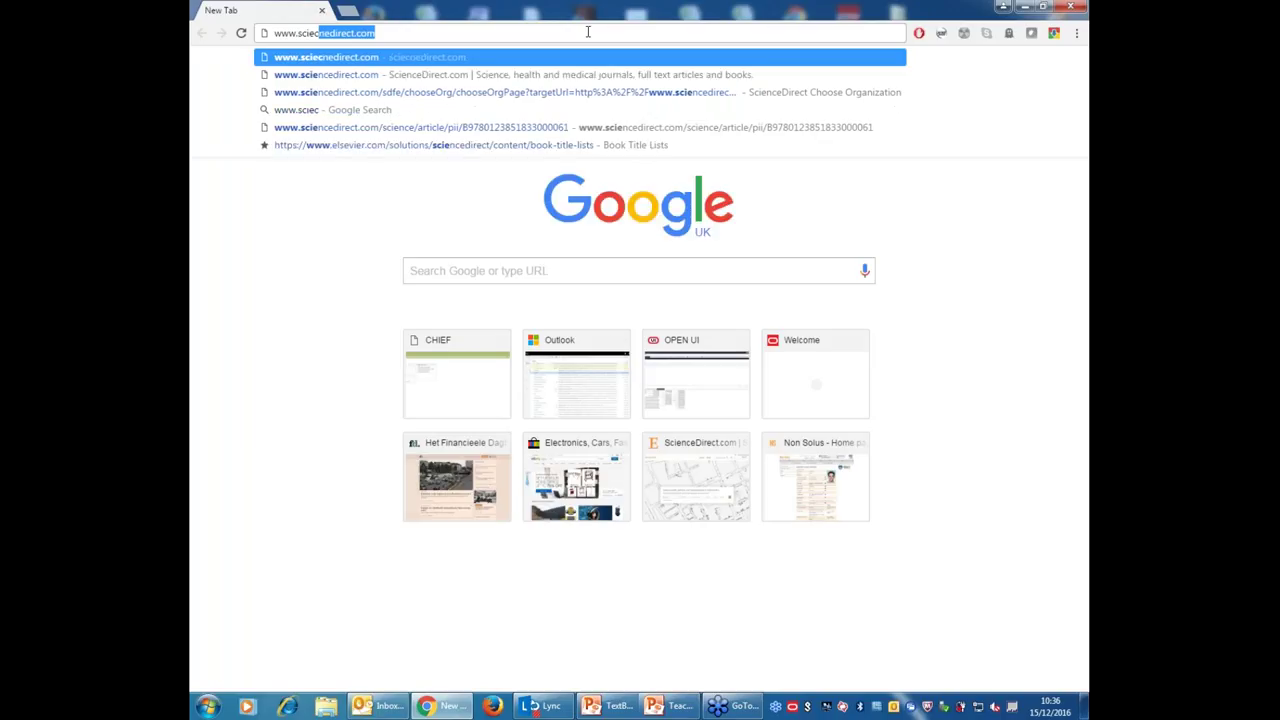
key("Return")
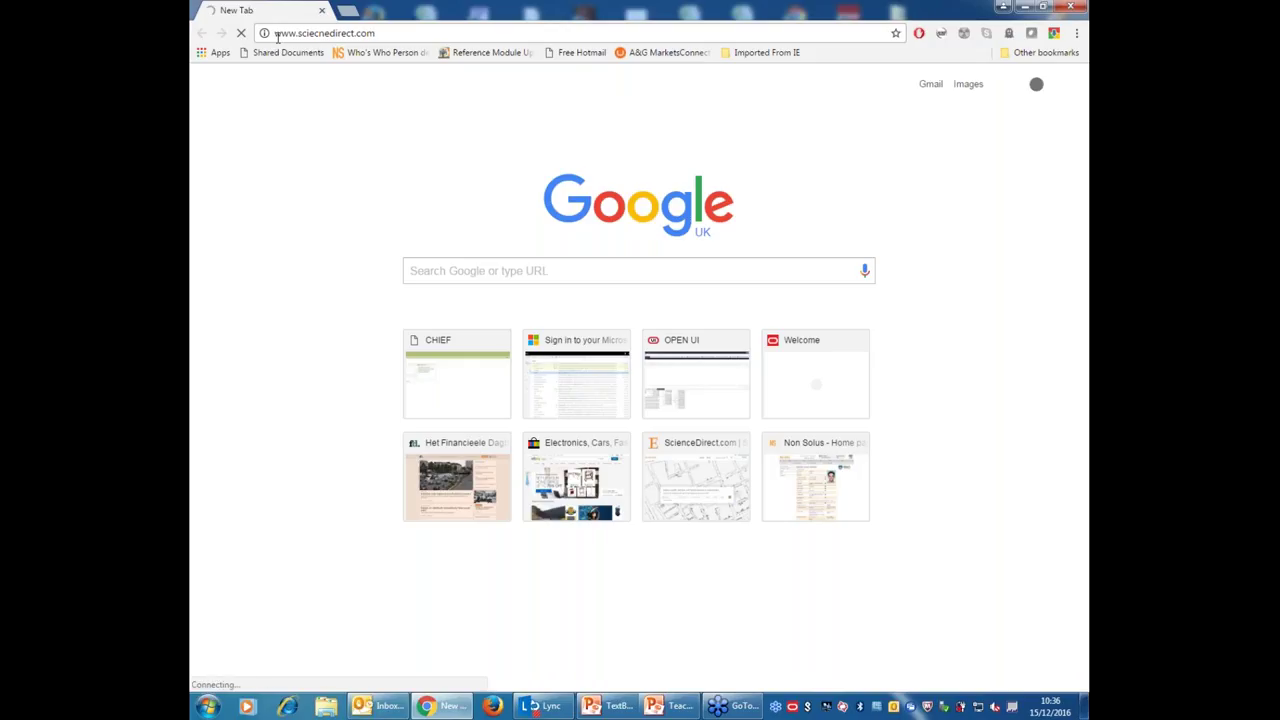
left_click(384, 32)
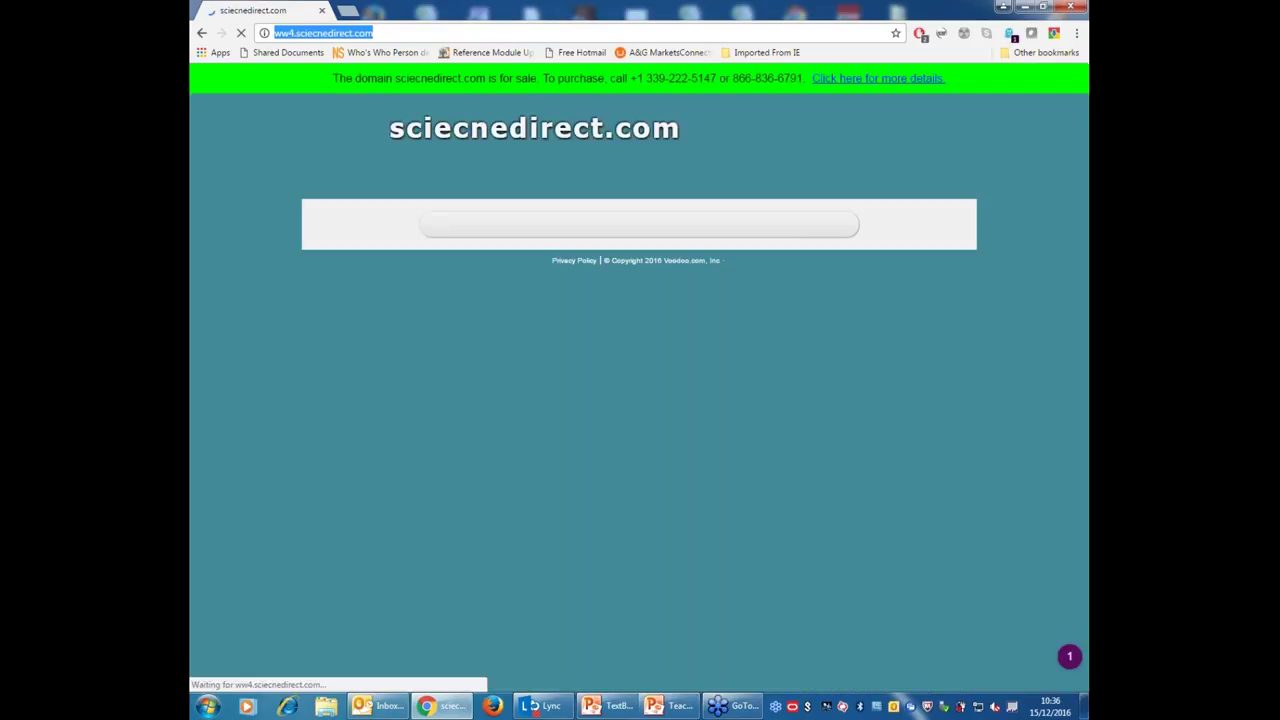
type("www.s")
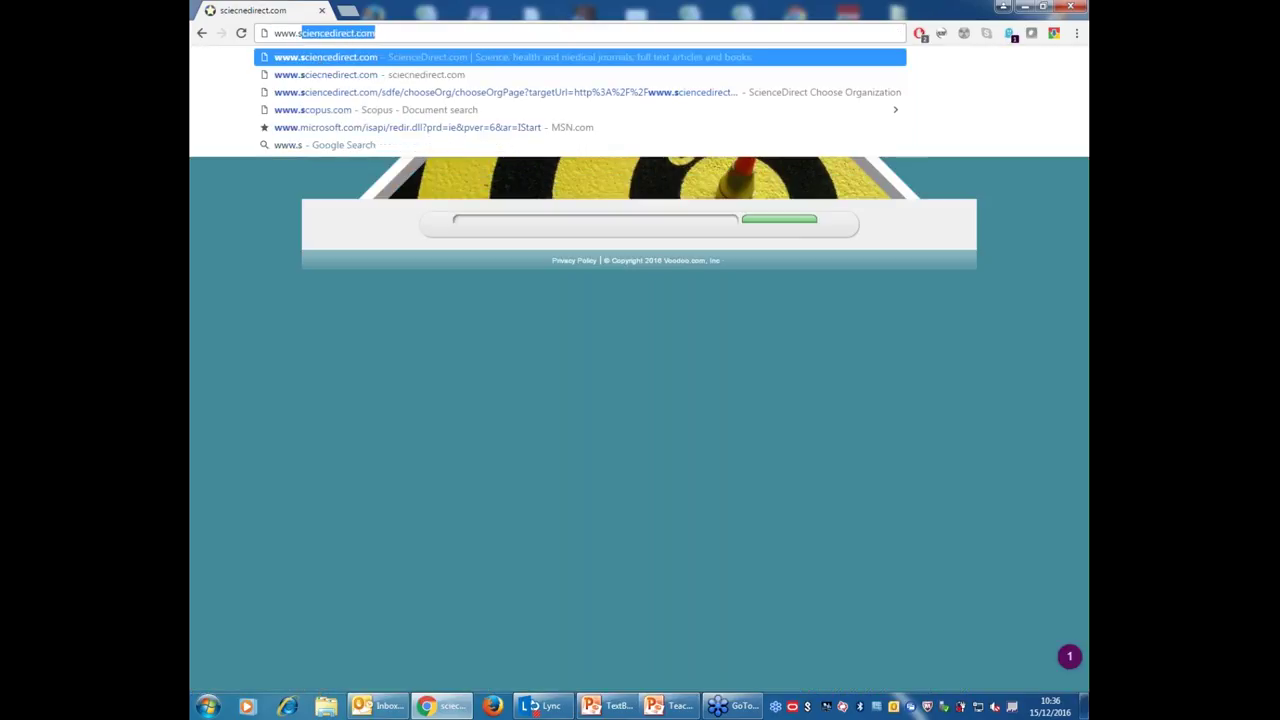
type("ciencedirect.com")
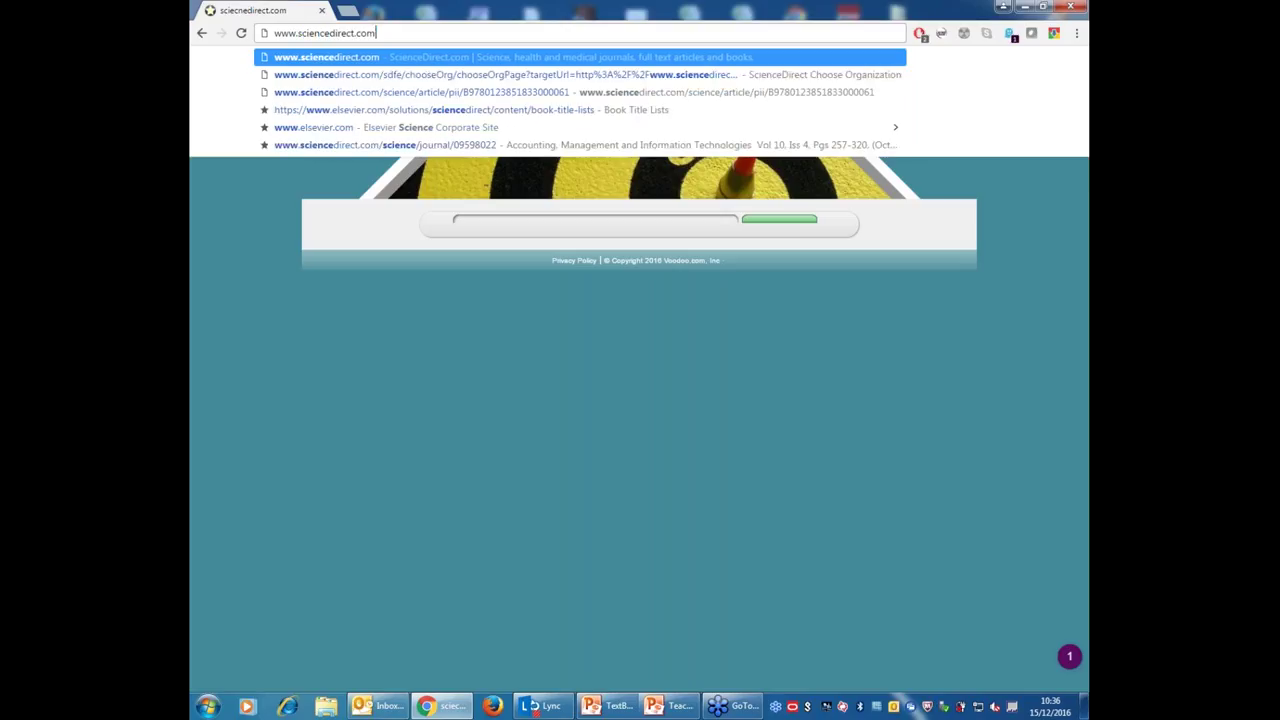
key("Return")
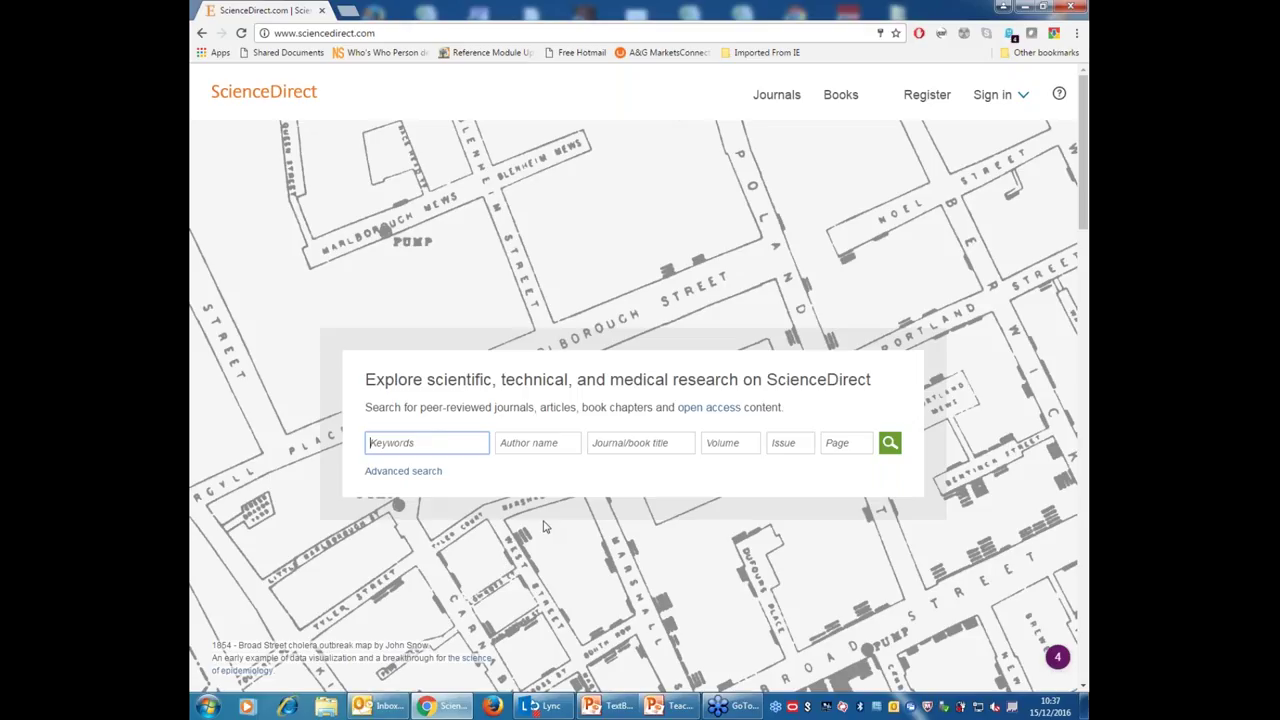
Point out the Author name and Journal/book title fields, then open the Books list.
left_click(537, 443)
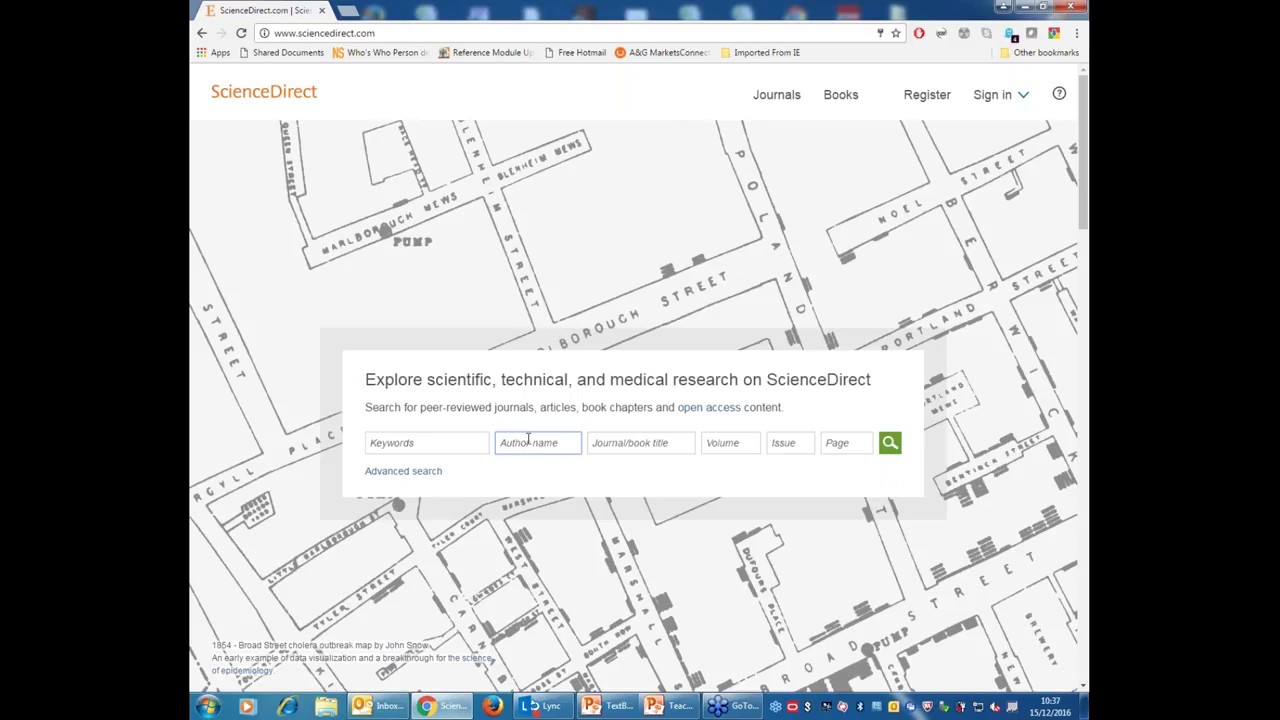
left_click(646, 444)
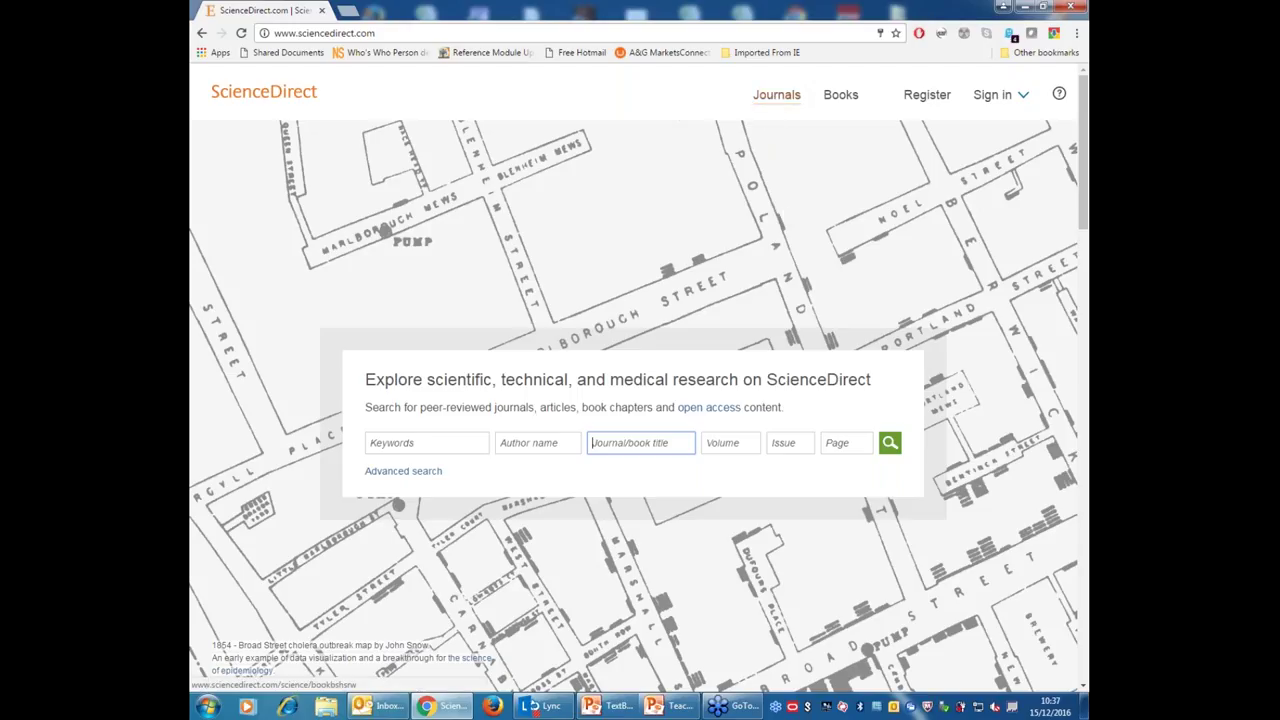
left_click(842, 99)
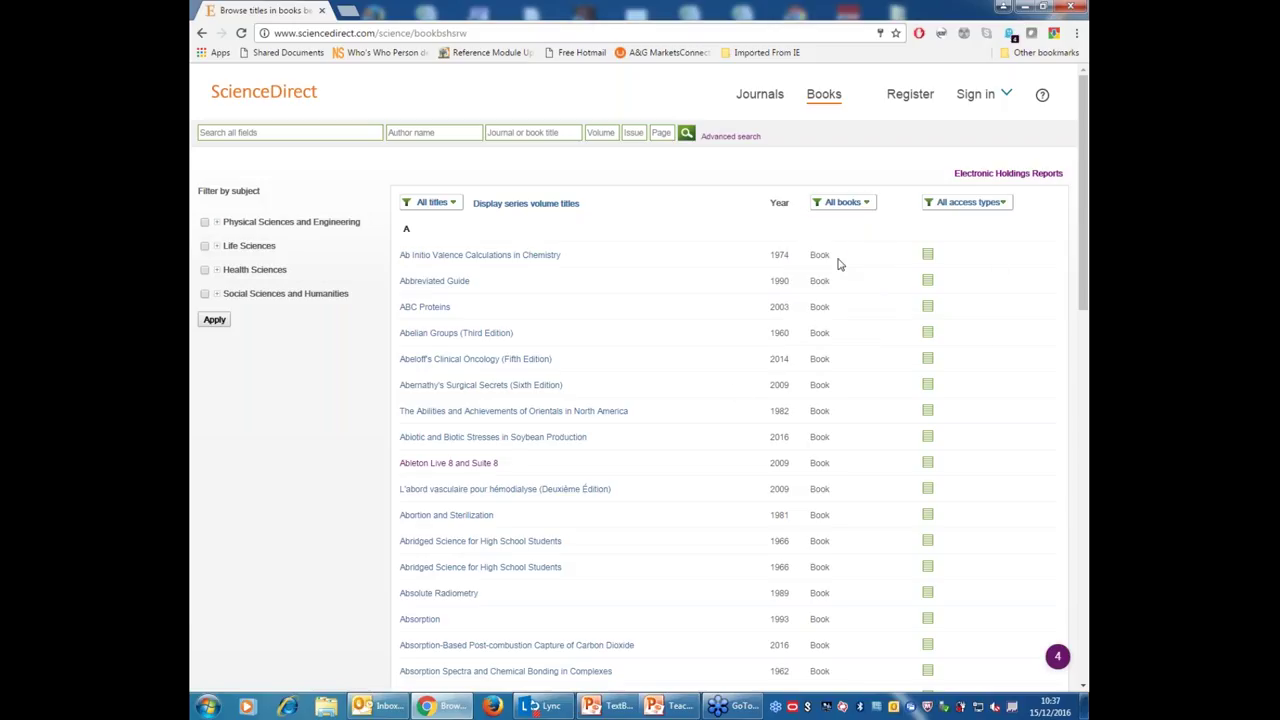
left_click(866, 206)
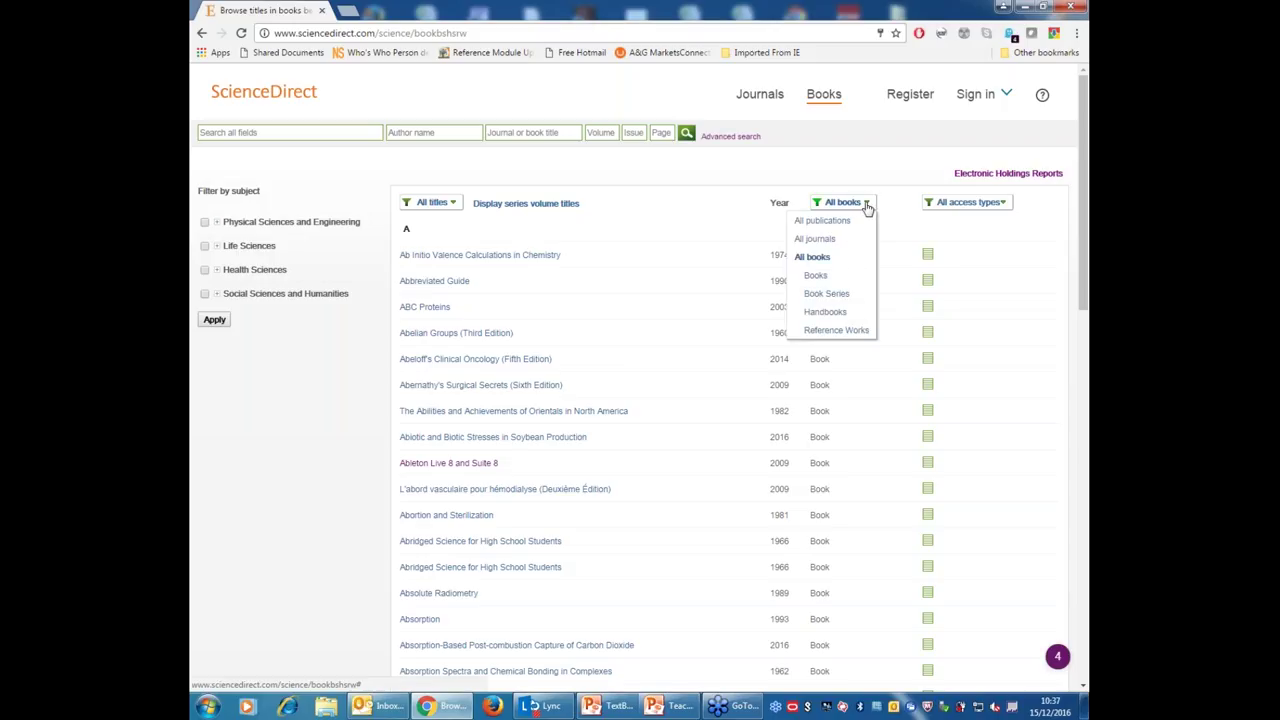
left_click(866, 206)
left_click(867, 205)
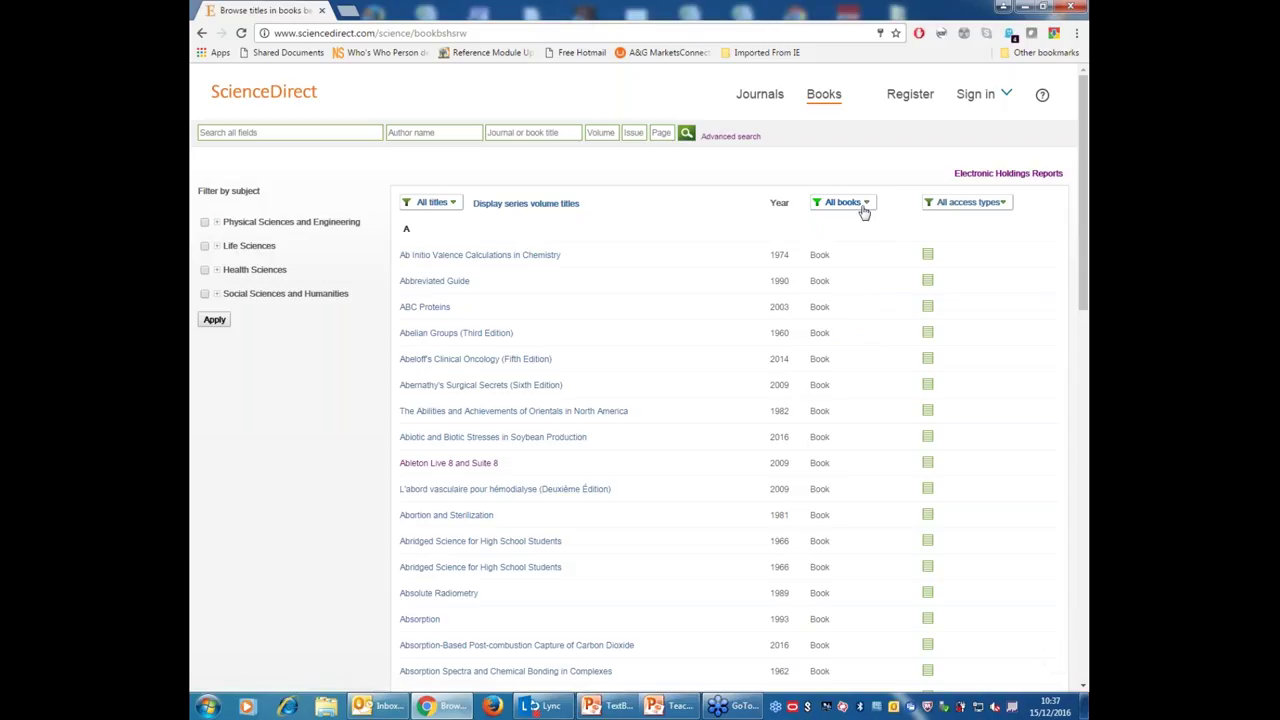
left_click(867, 204)
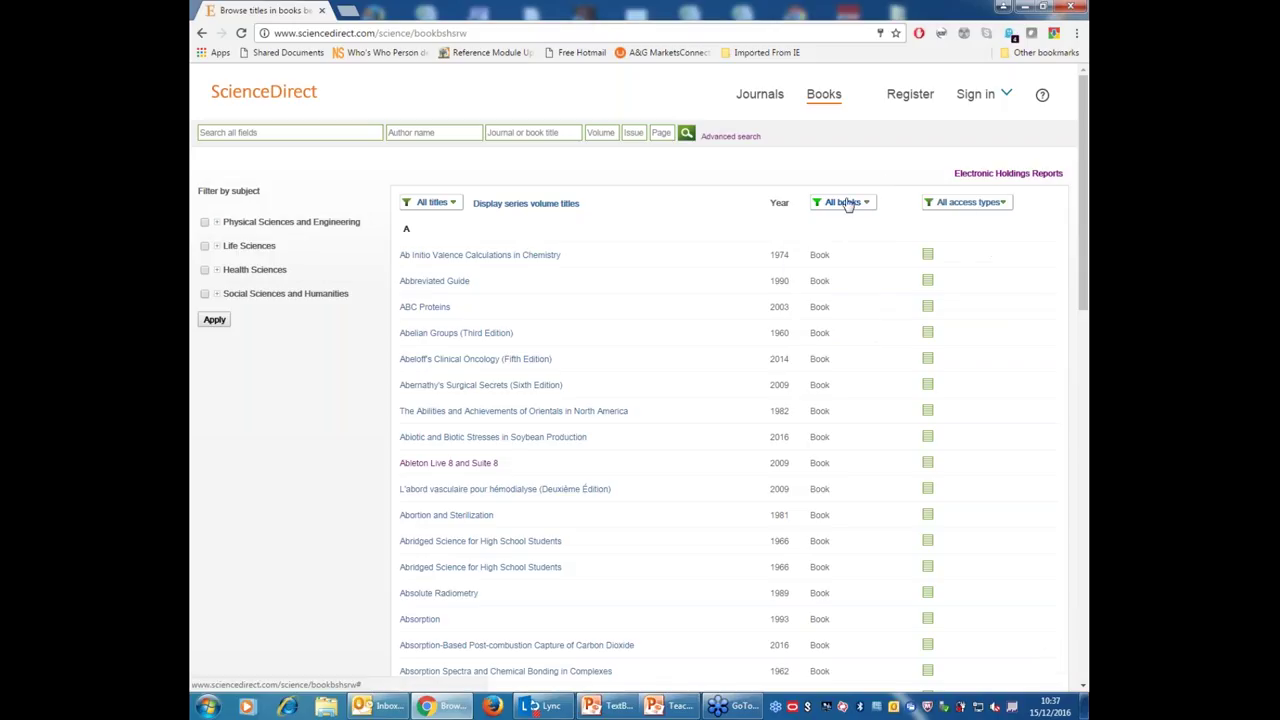
left_click(866, 205)
left_click(977, 205)
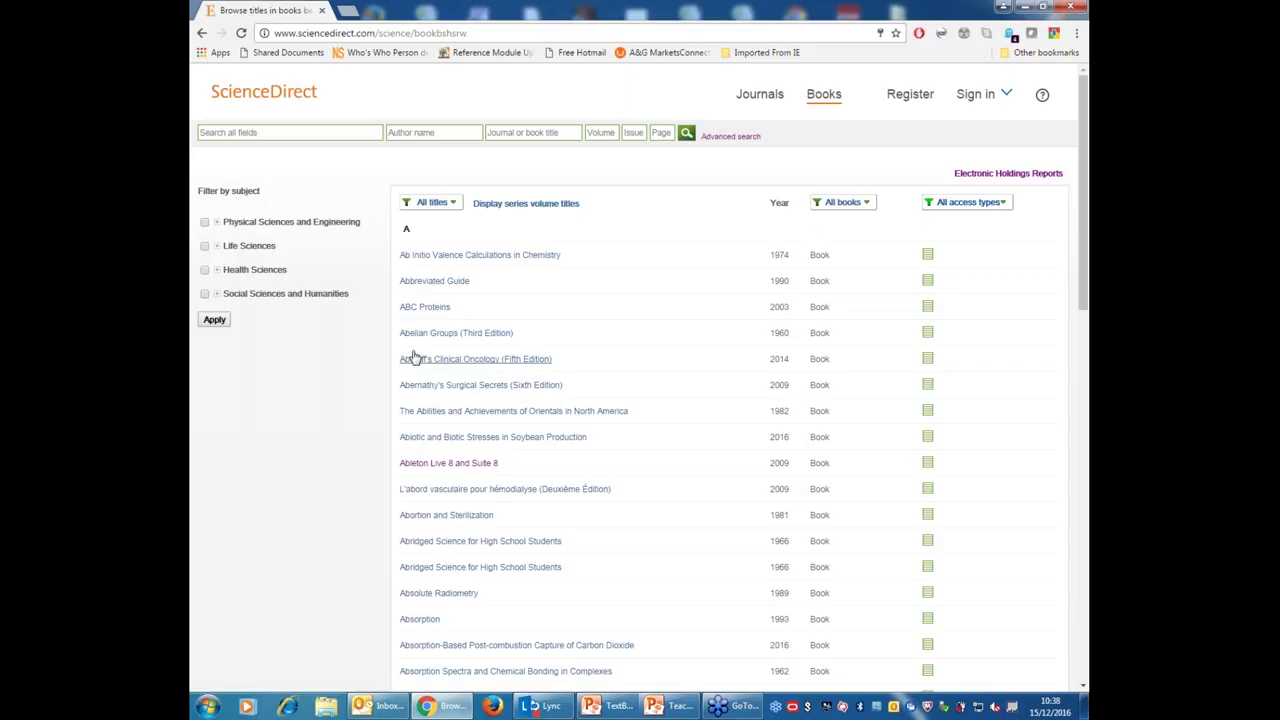
left_click(972, 203)
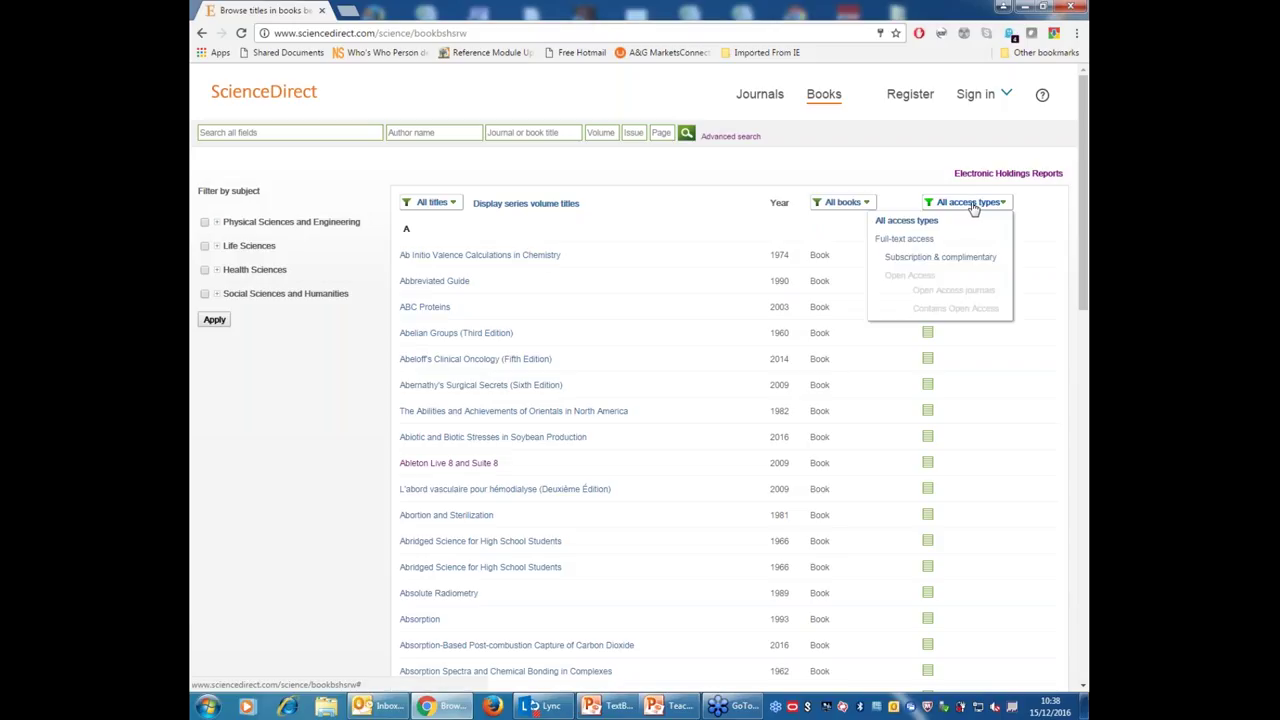
left_click(965, 205)
left_click(962, 205)
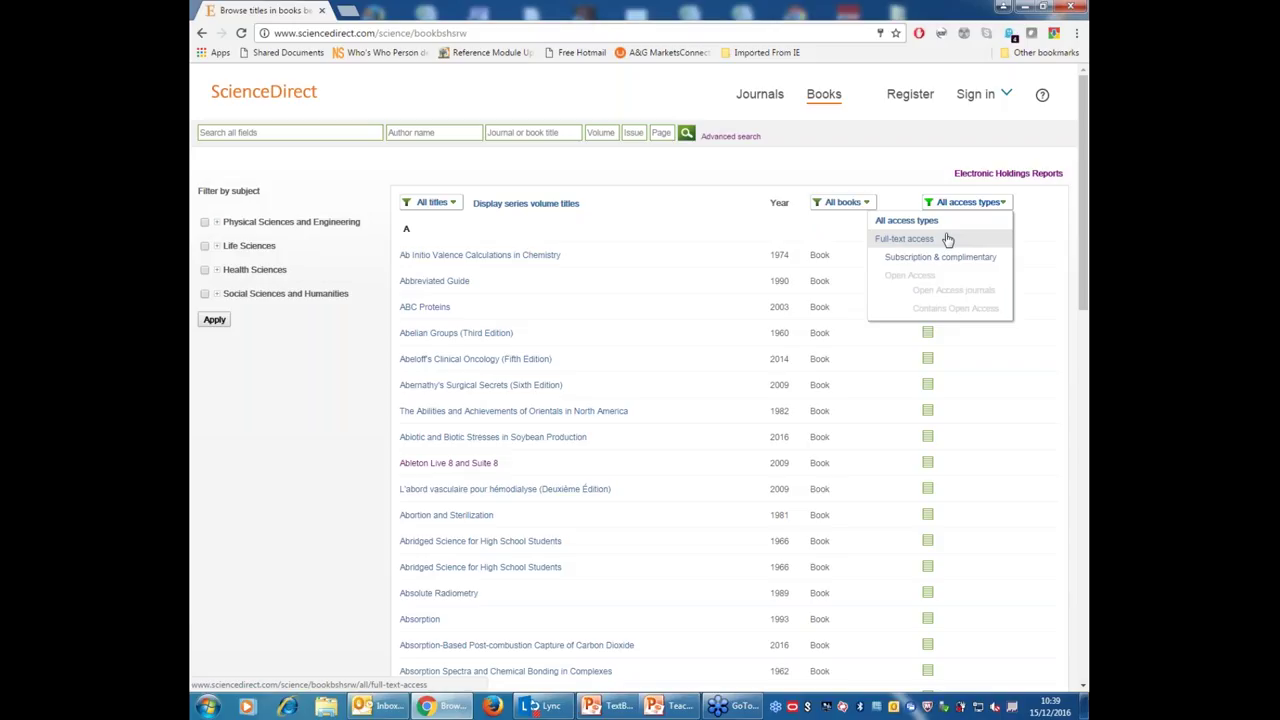
left_click(911, 194)
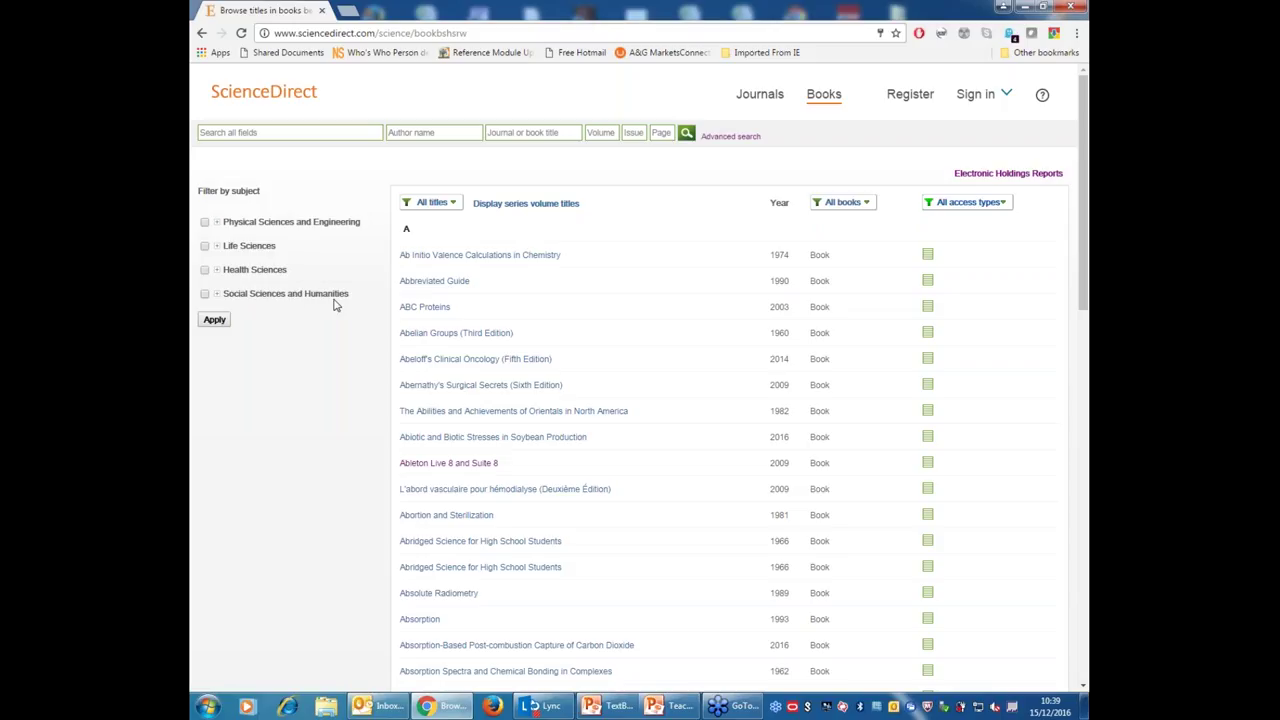
left_click(219, 224)
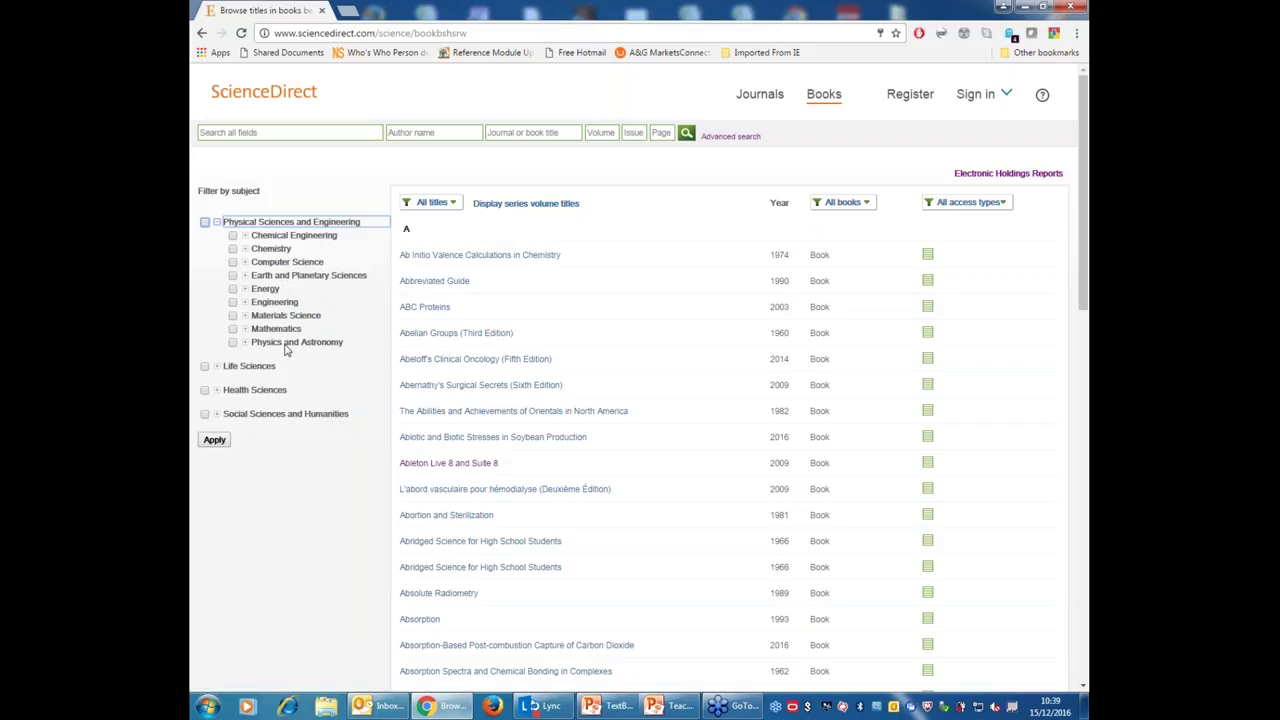
left_click(217, 367)
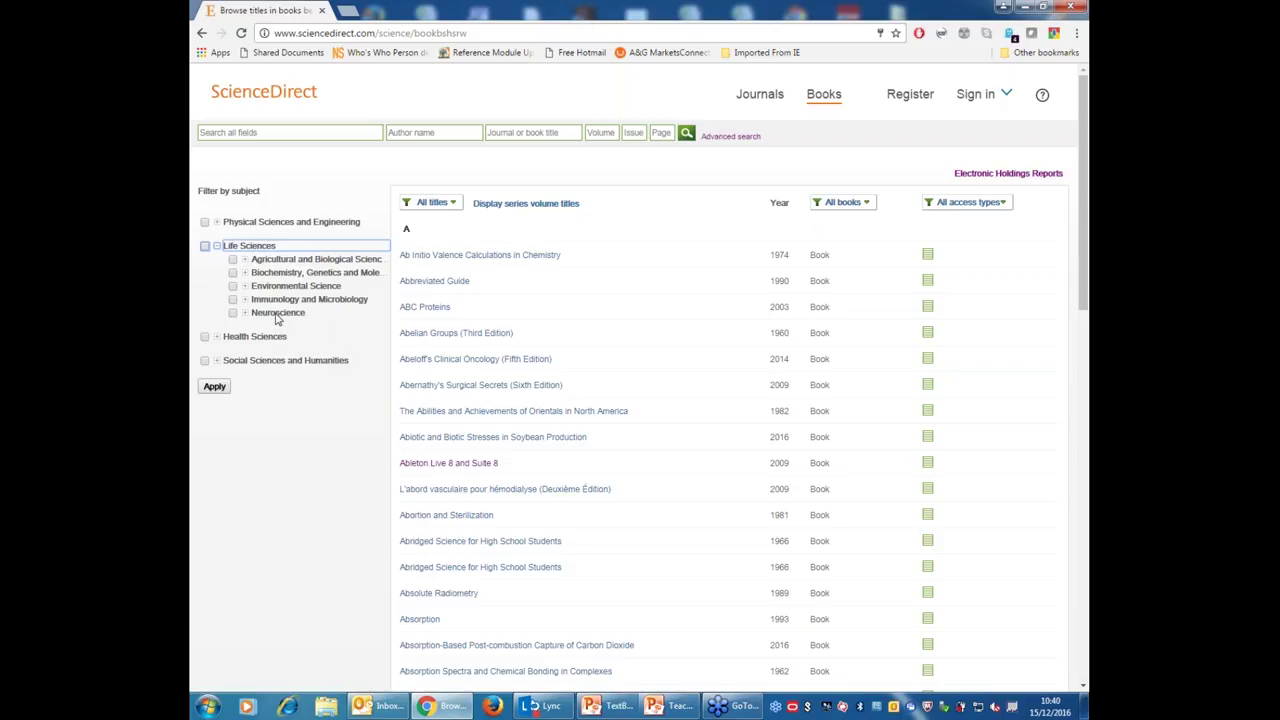
left_click(217, 337)
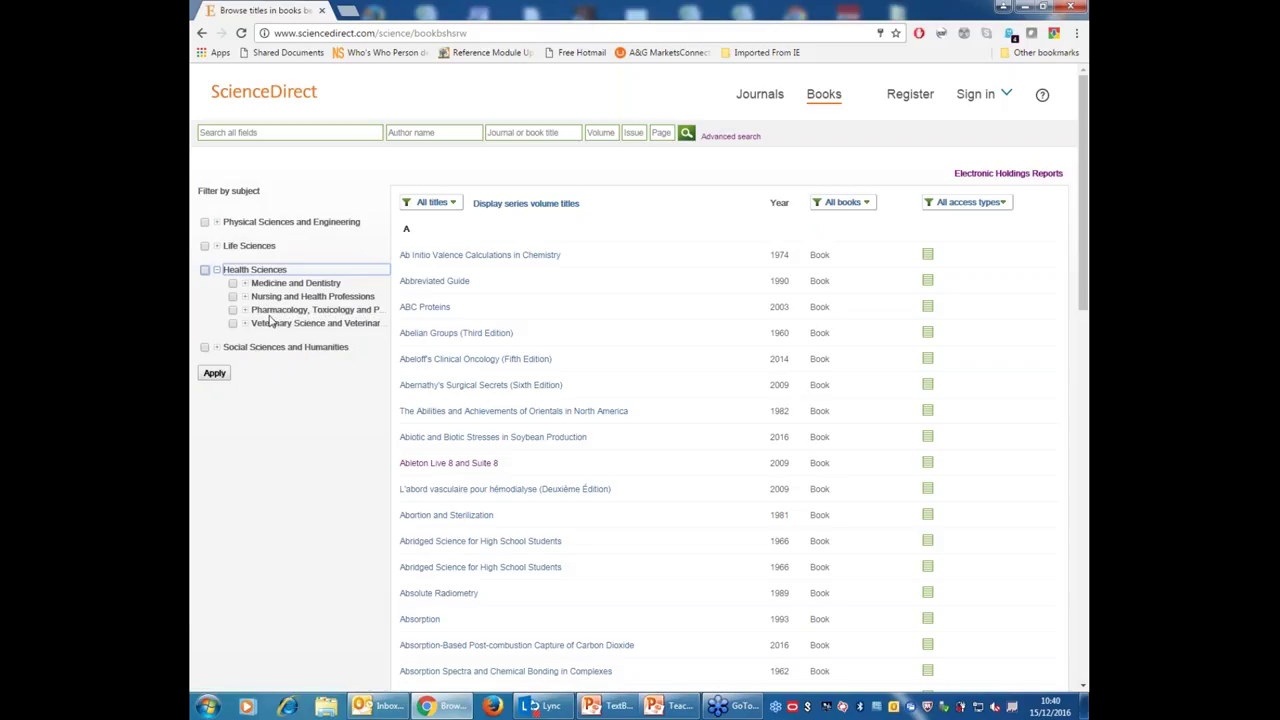
left_click(218, 348)
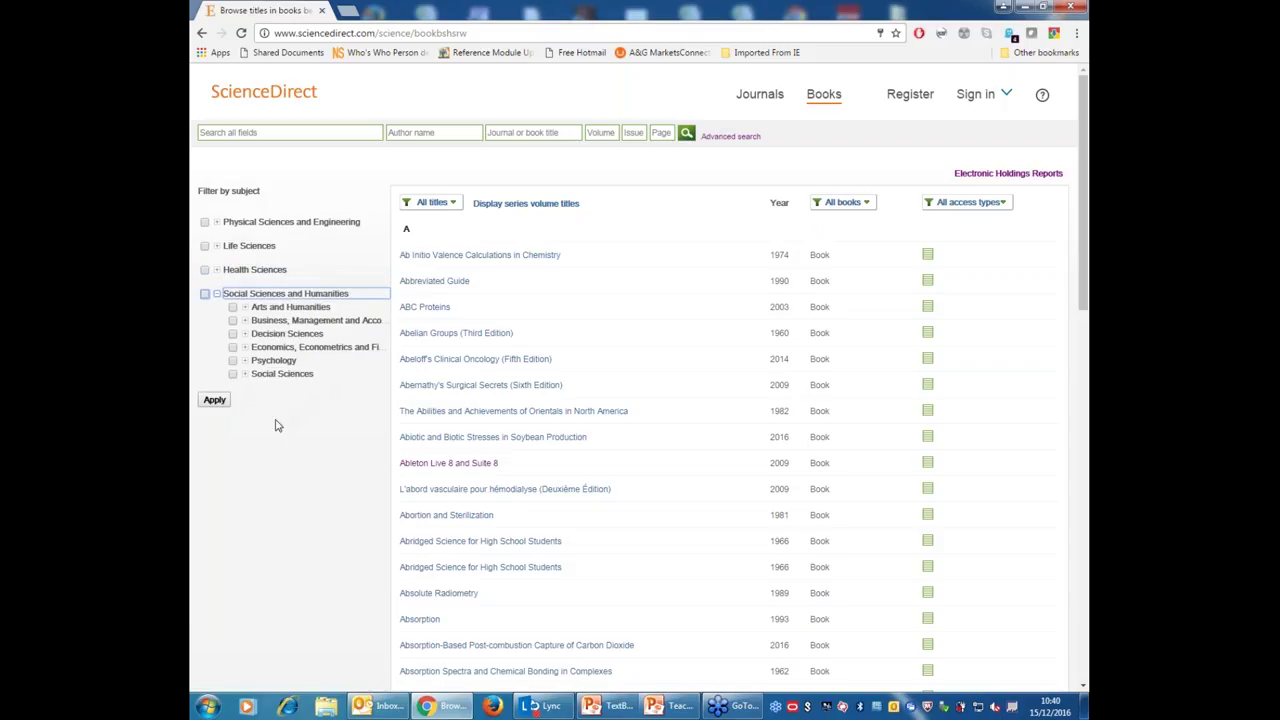
left_click(245, 374)
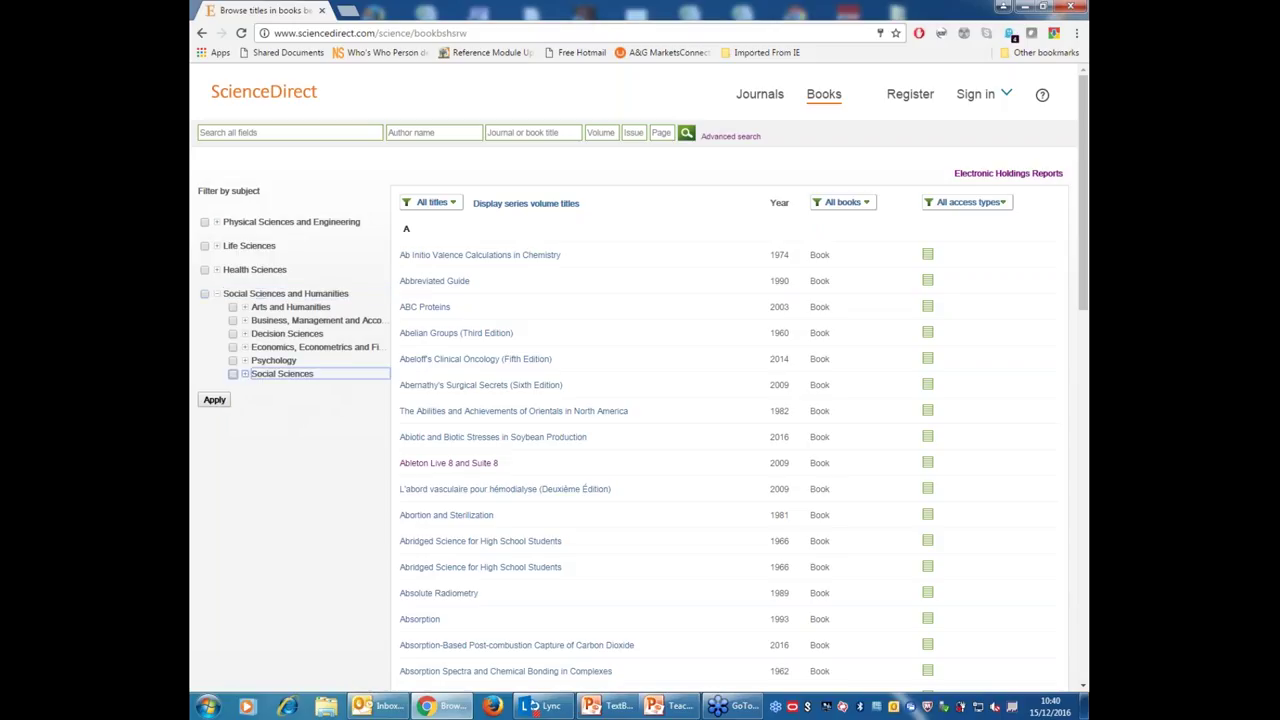
left_click(244, 375)
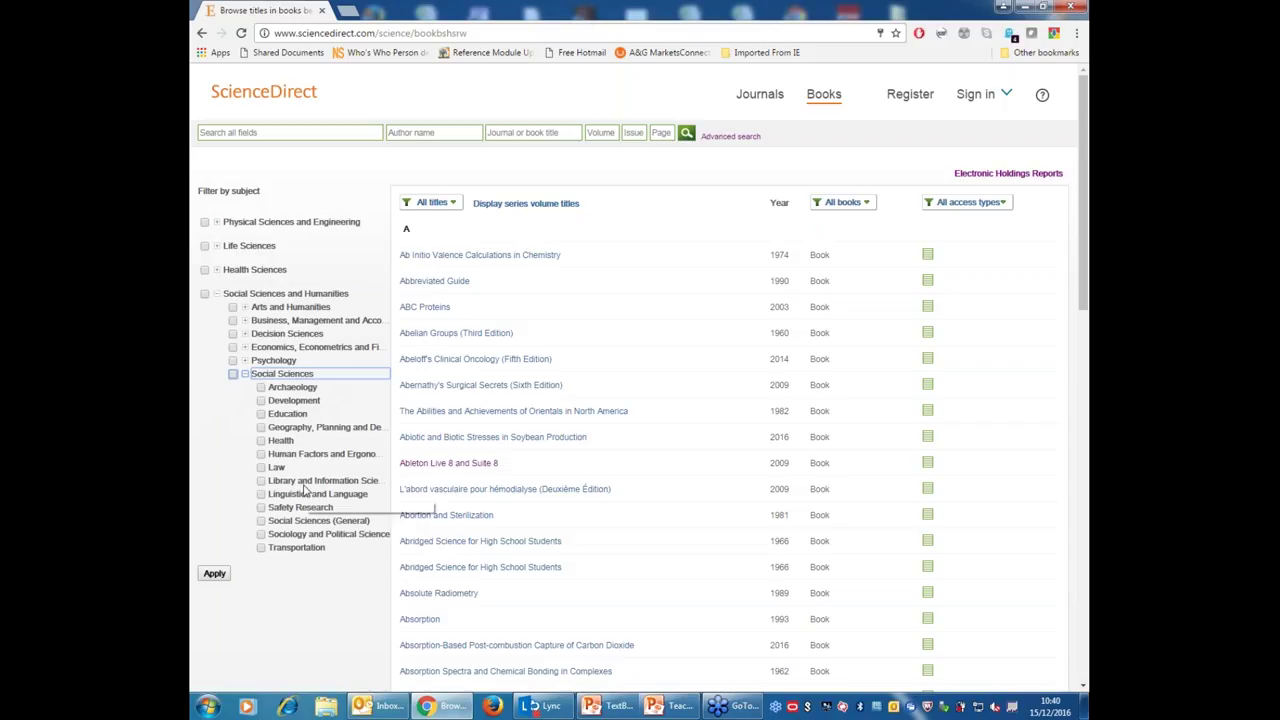
left_click(245, 374)
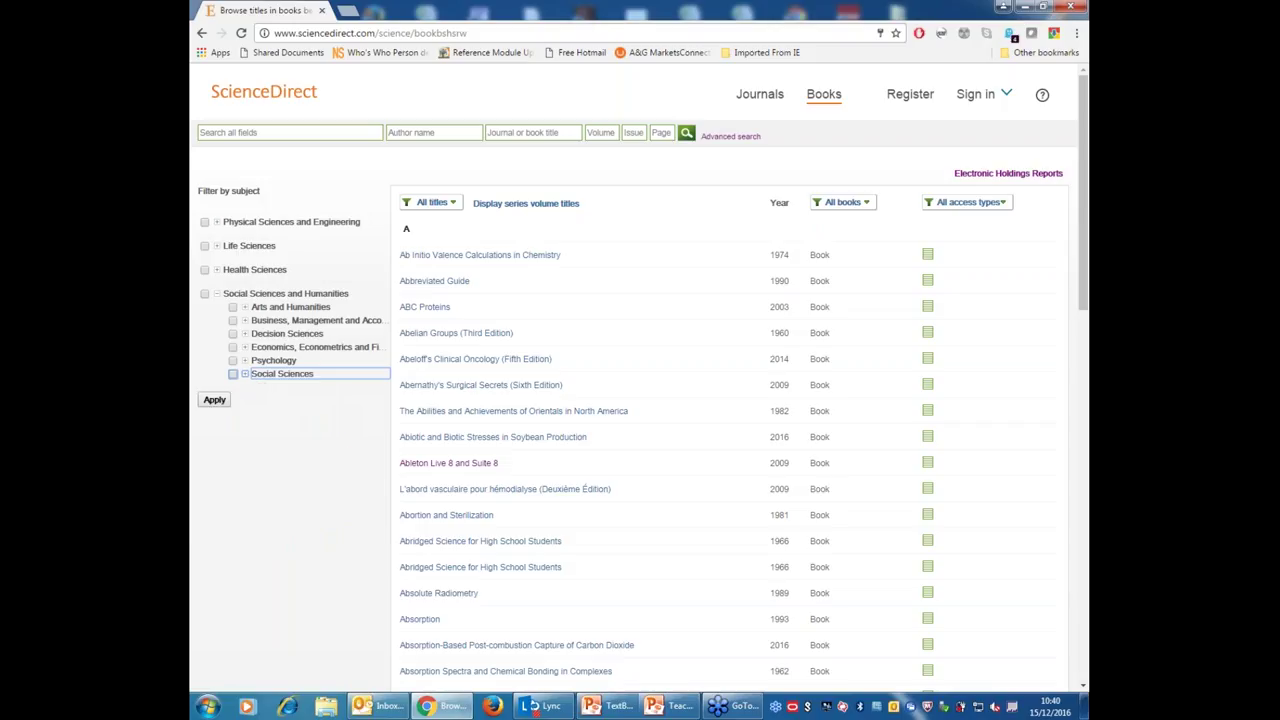
left_click(216, 293)
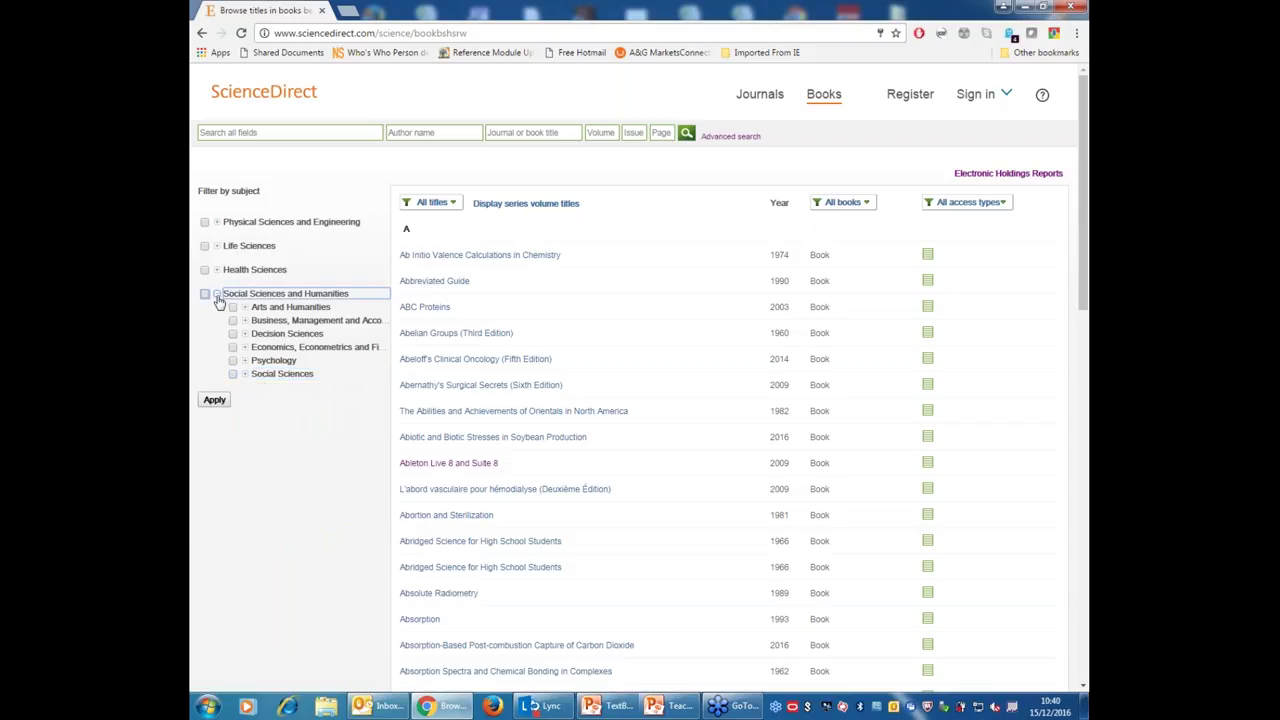
left_click(337, 130)
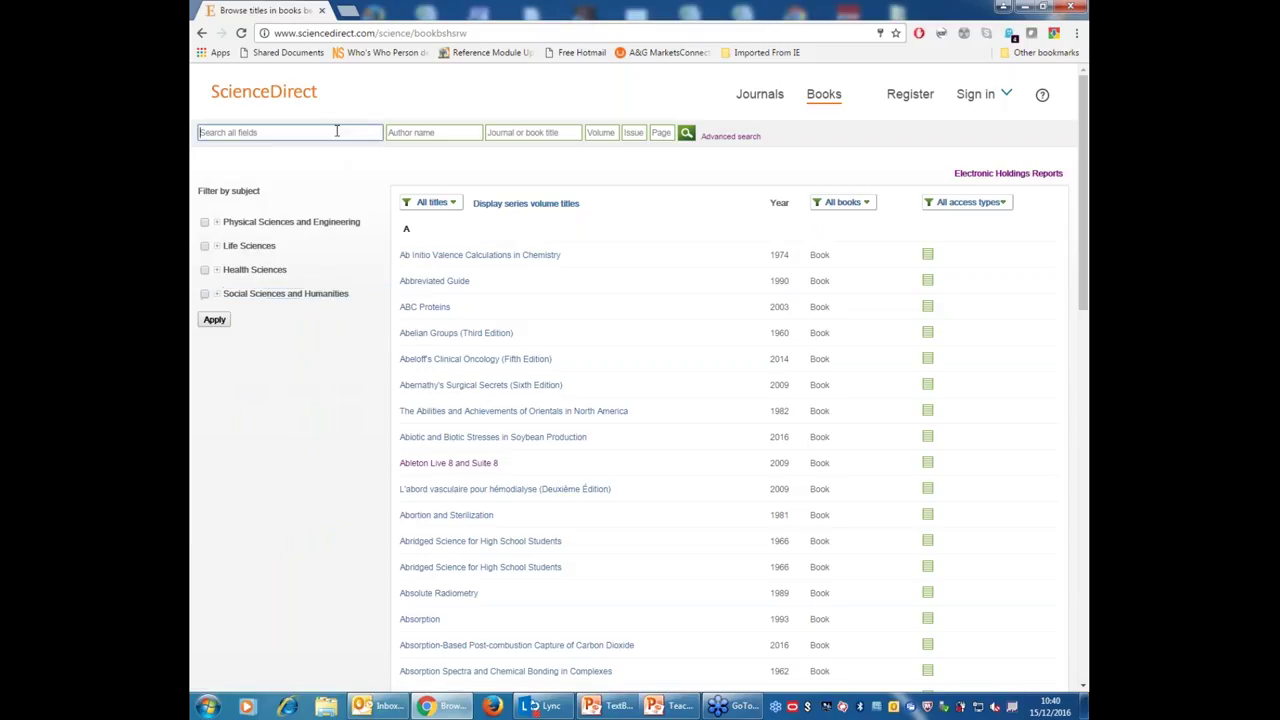
Show the title letter filter, try the all-fields search box, then open Advanced search.
left_click(406, 205)
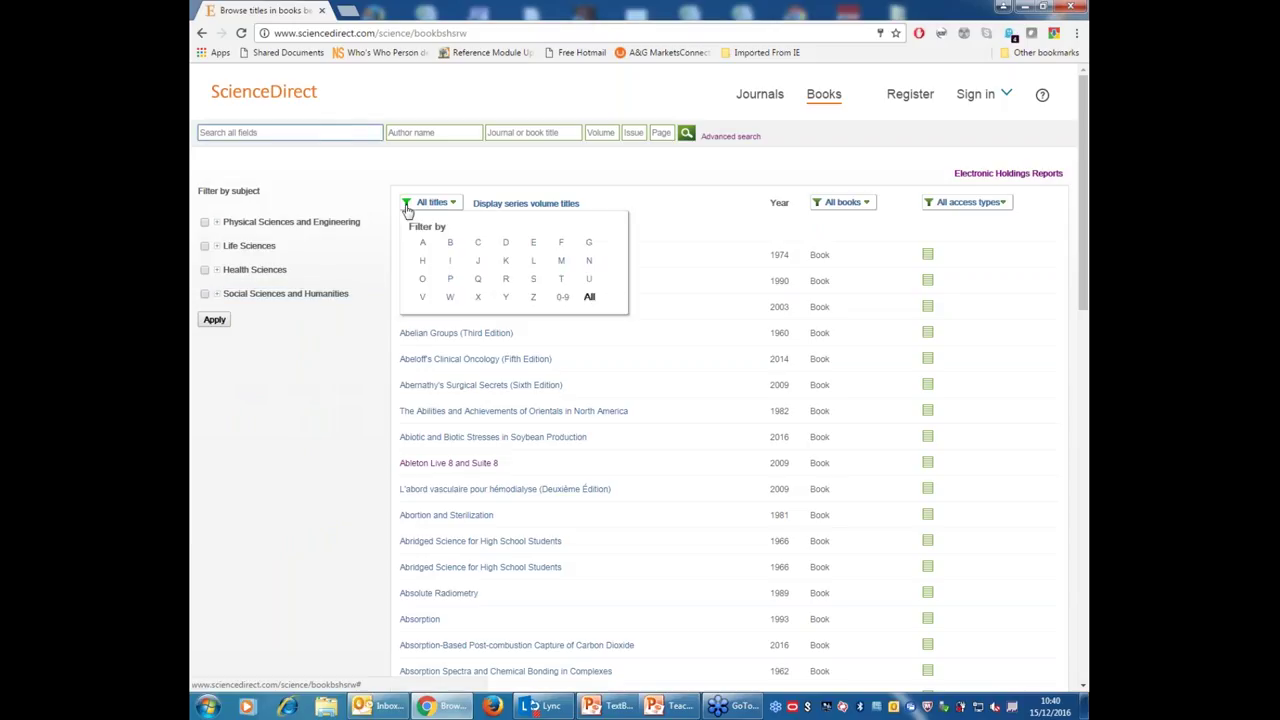
left_click(297, 133)
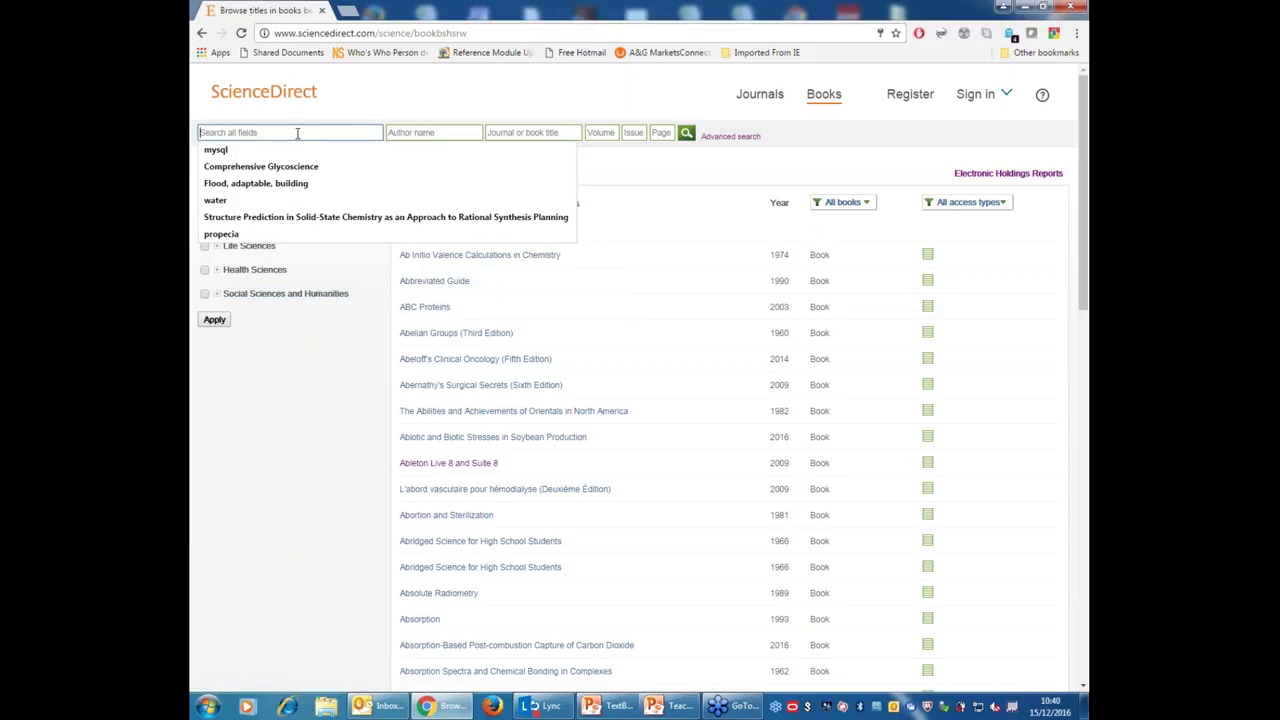
left_click(283, 131)
left_click(403, 95)
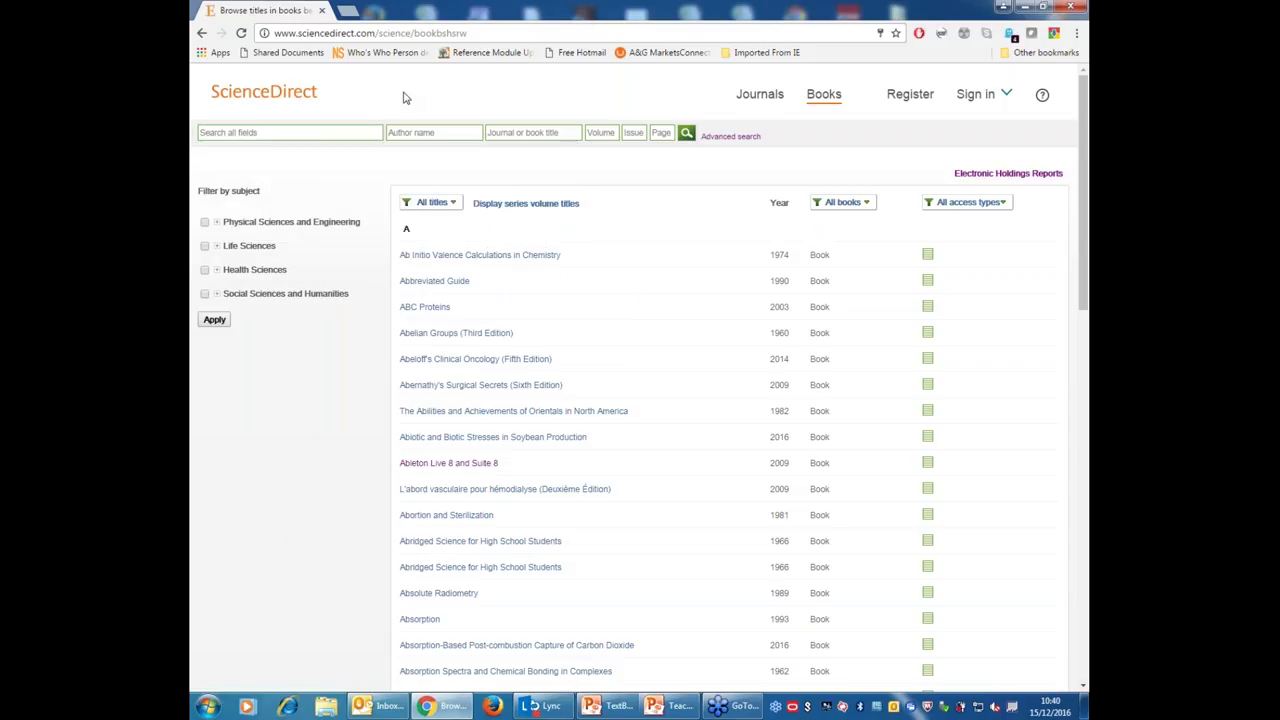
left_click(340, 132)
left_click(729, 138)
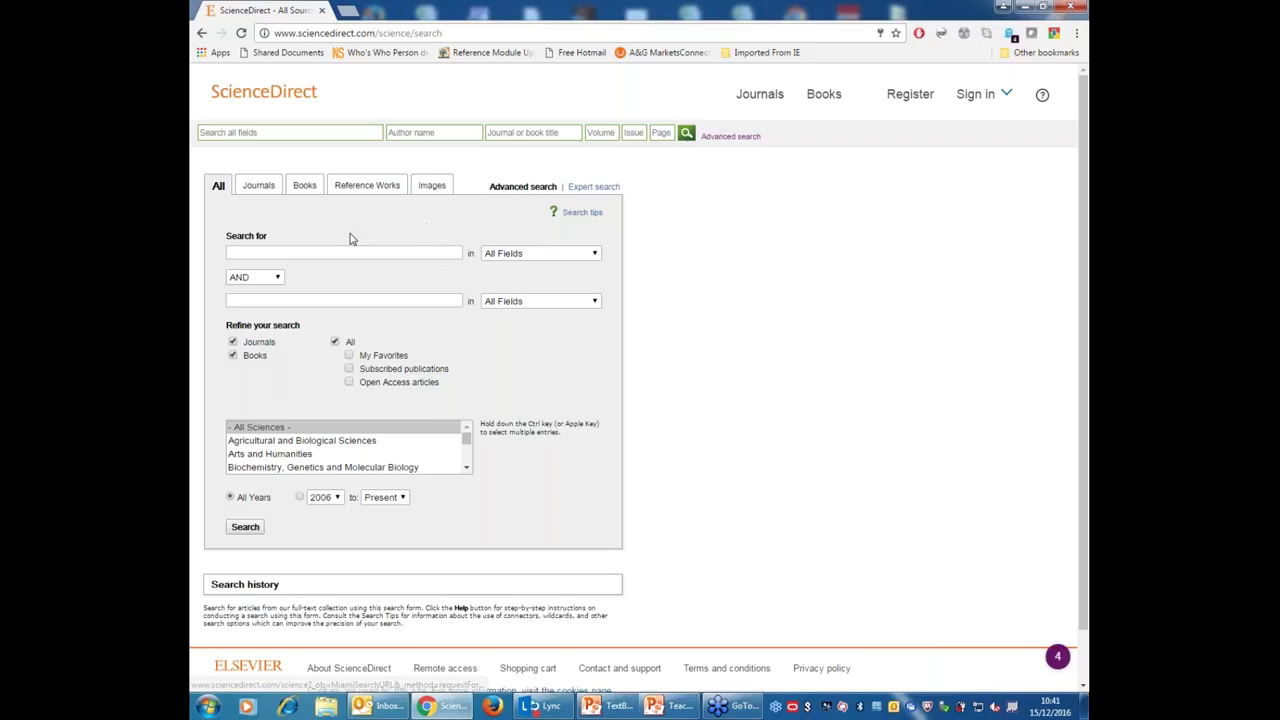
Restrict the Advanced search form to Books.
left_click(305, 187)
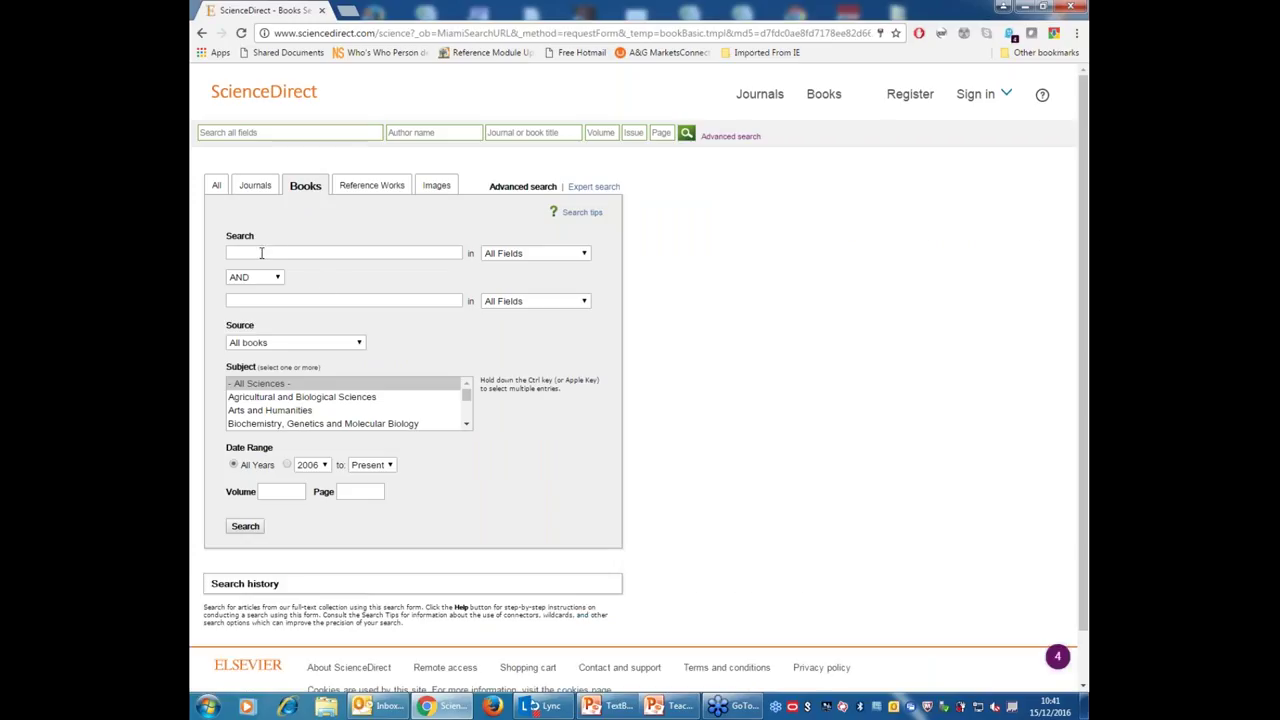
Enter Mars AND Water as the two book search terms, checking the field options.
left_click(295, 251)
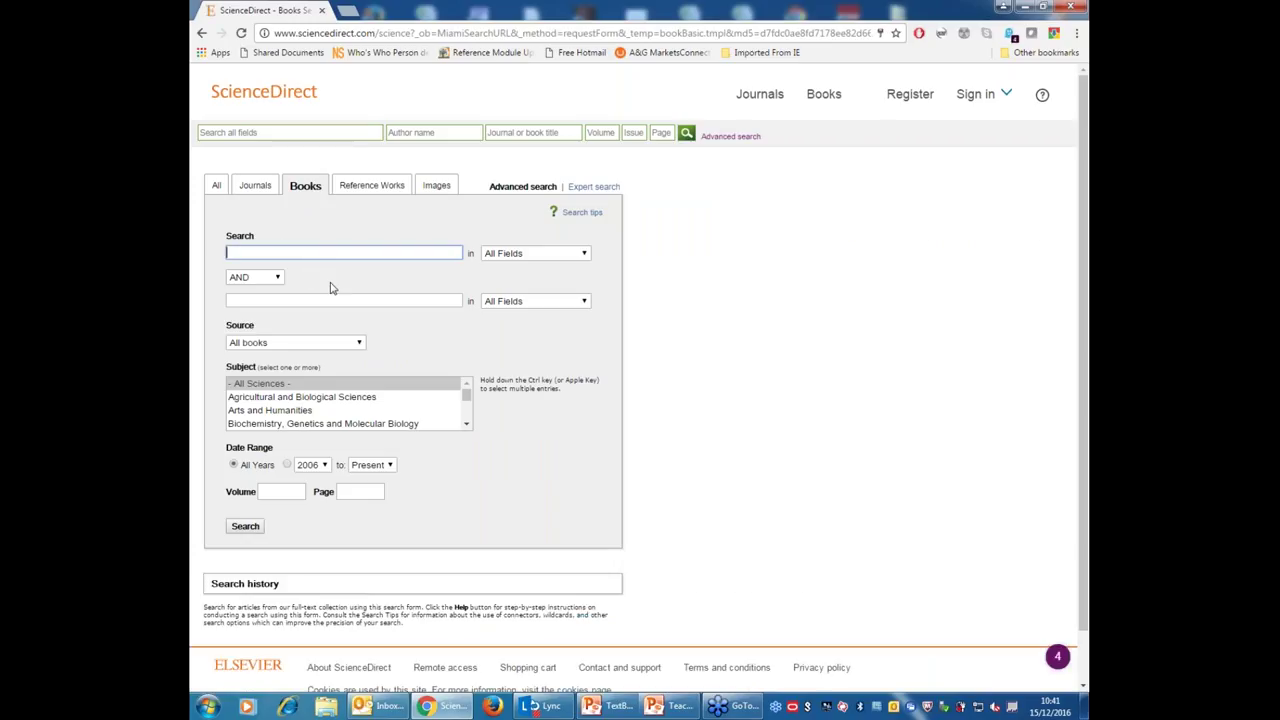
type("M")
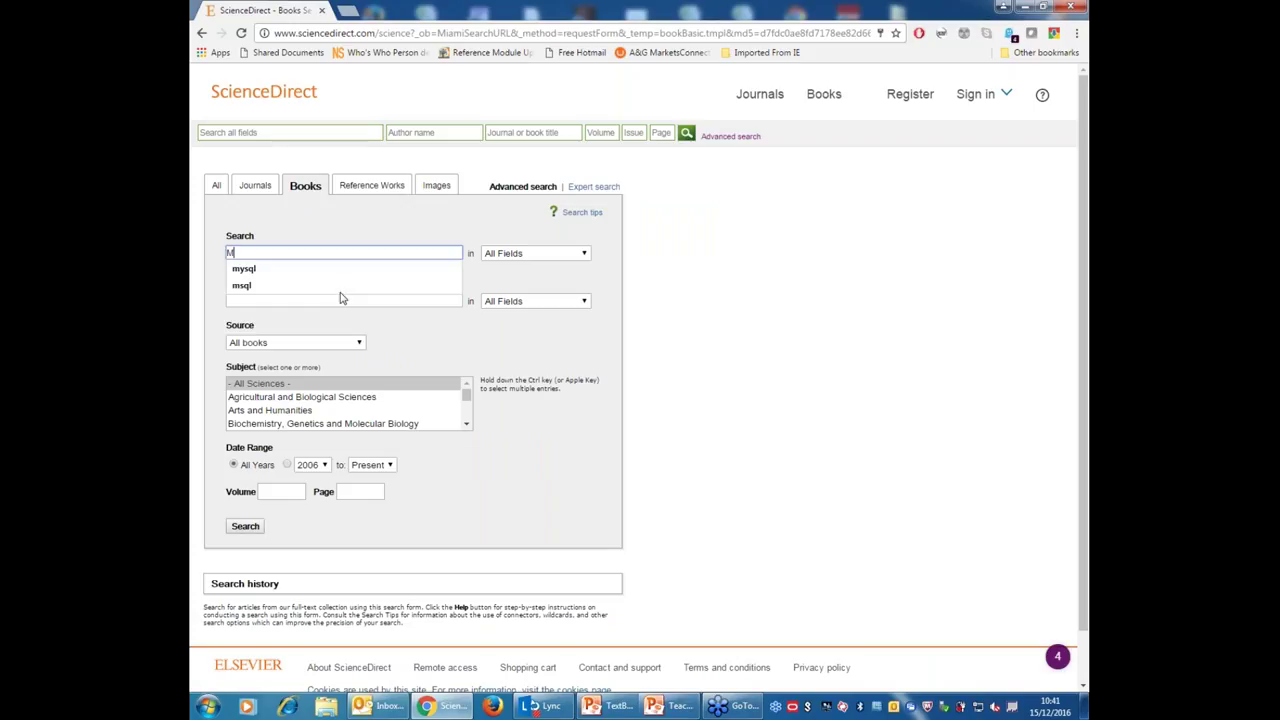
key("Tab")
key("Tab")
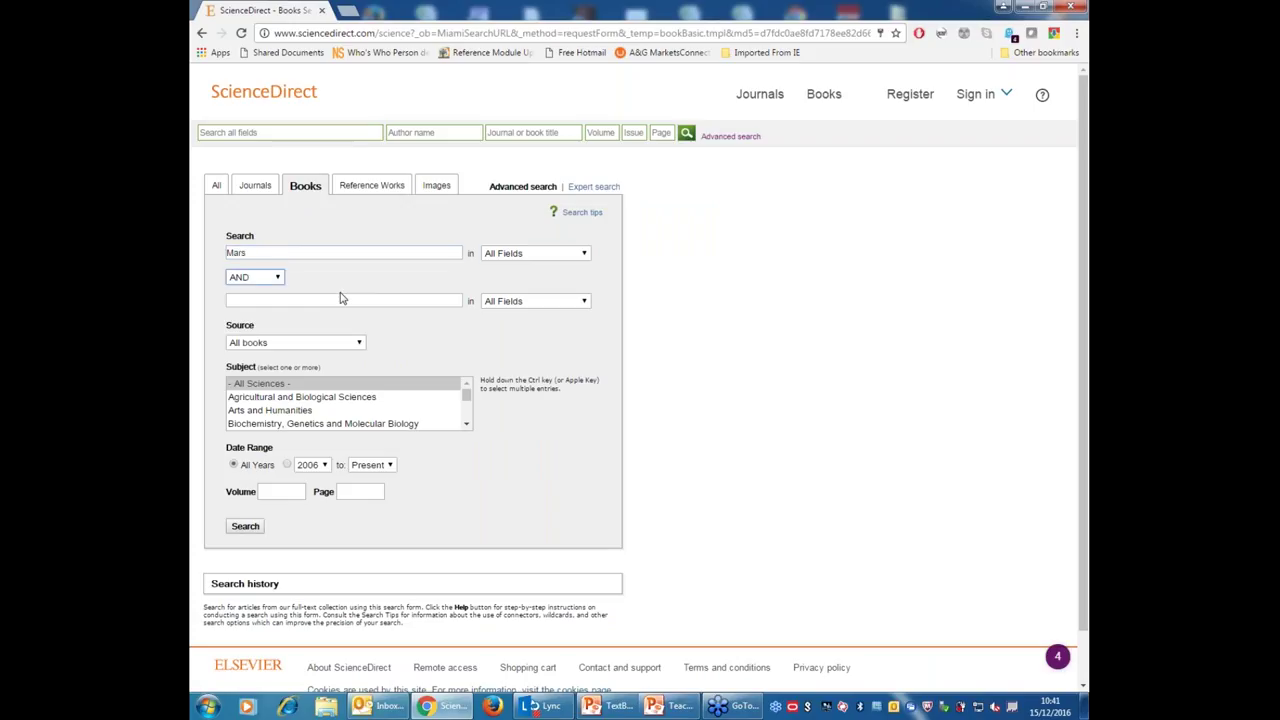
left_click(340, 298)
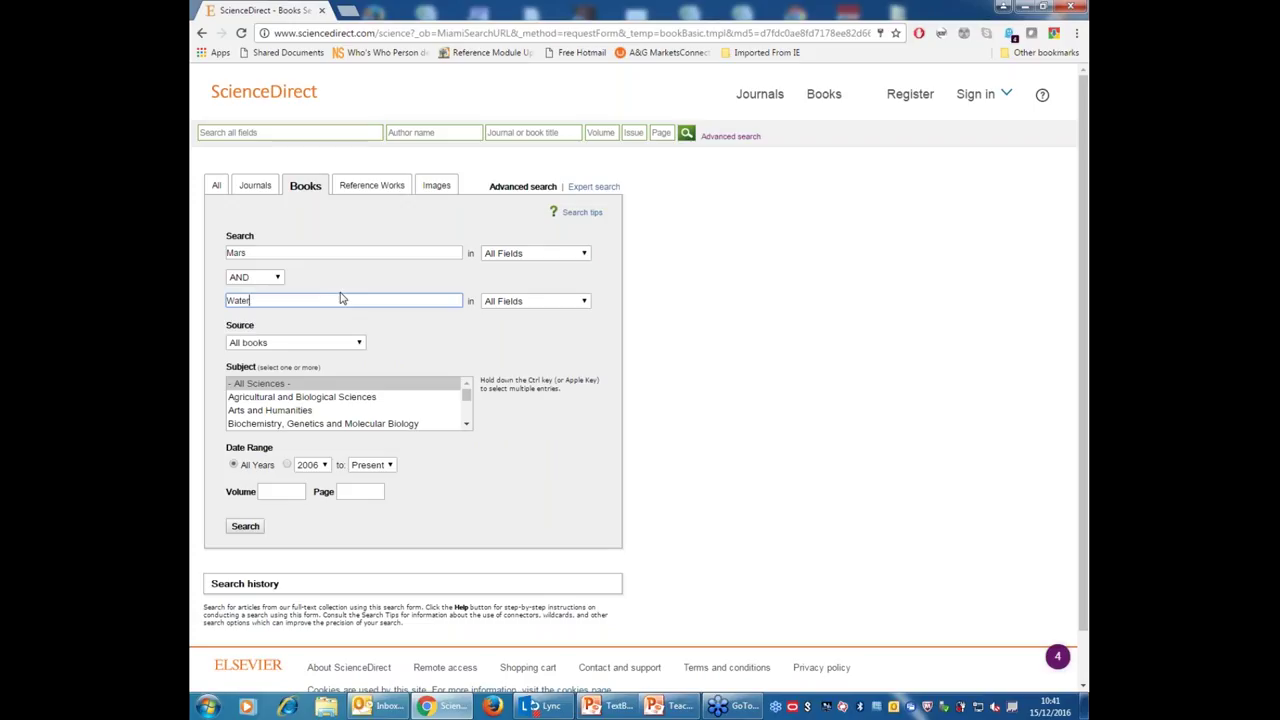
left_click(523, 253)
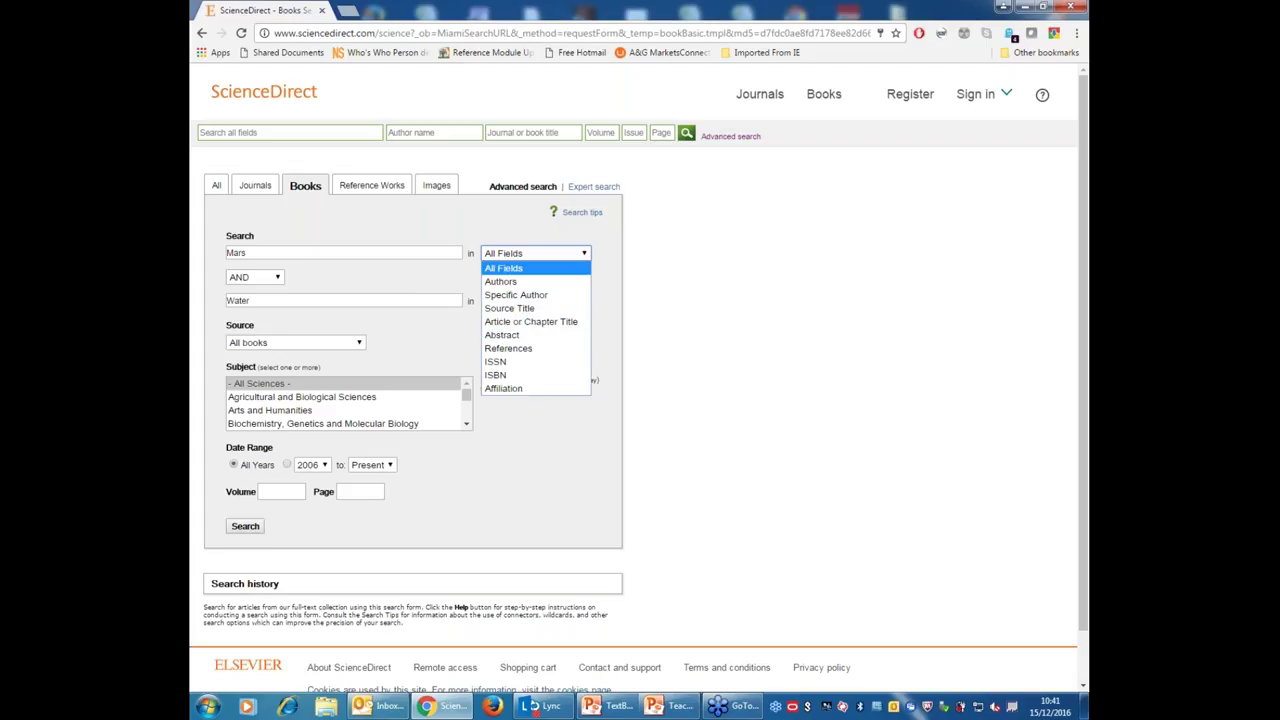
left_click(534, 268)
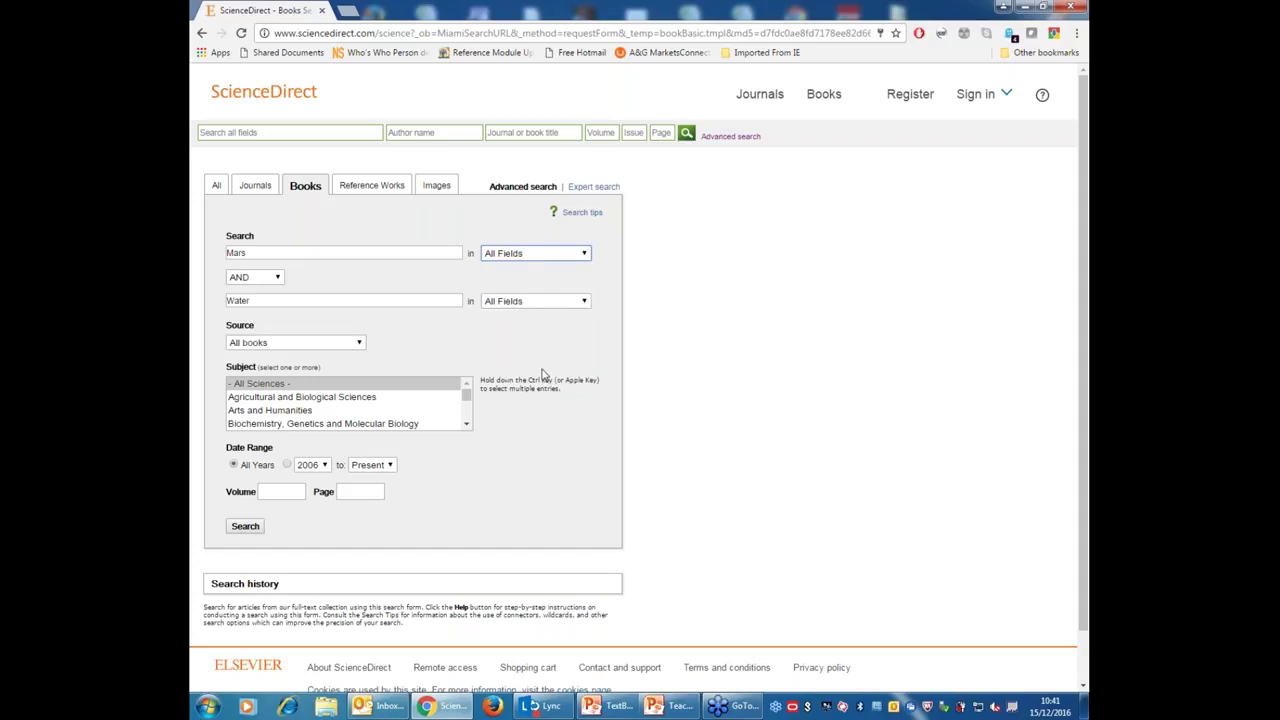
left_click(549, 304)
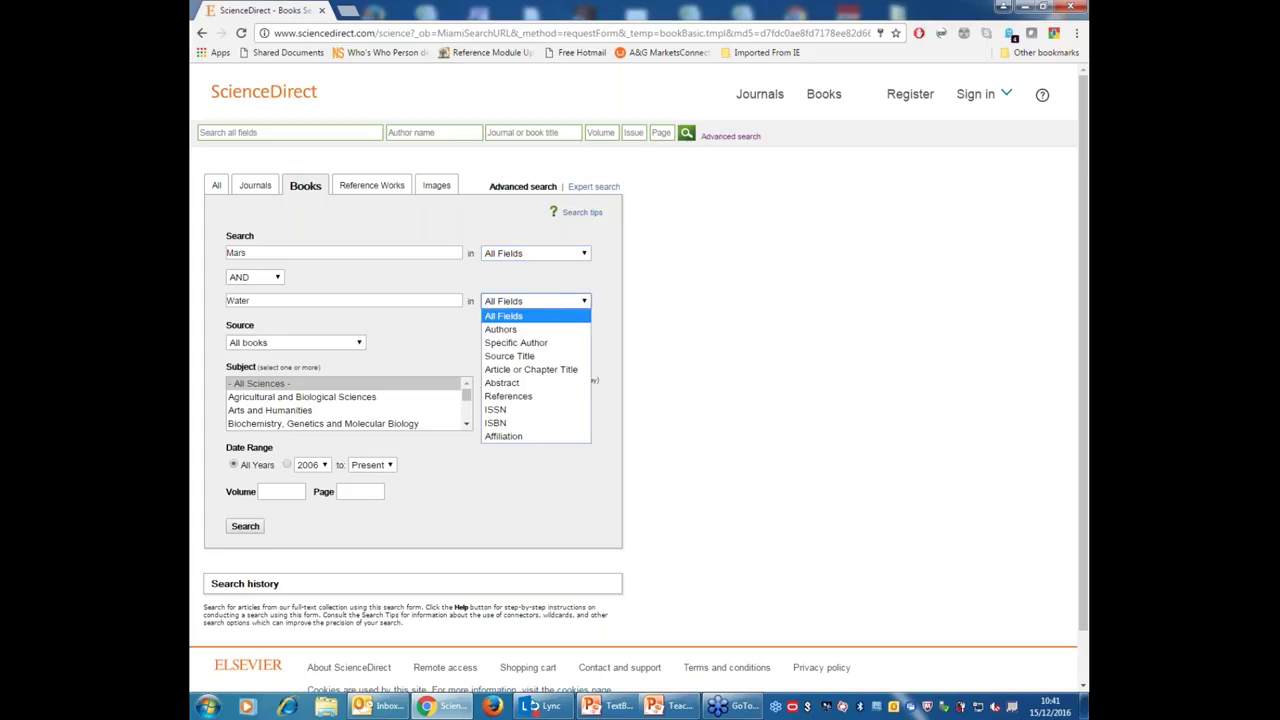
left_click(549, 302)
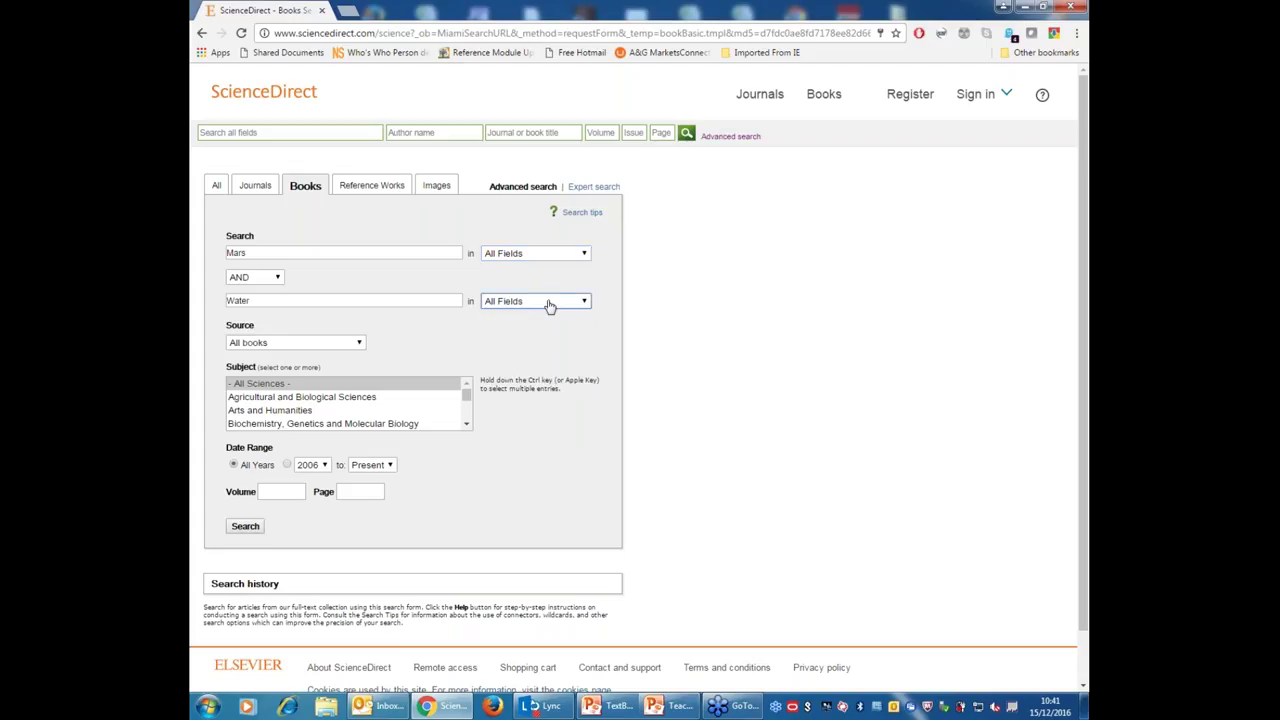
left_click(292, 345)
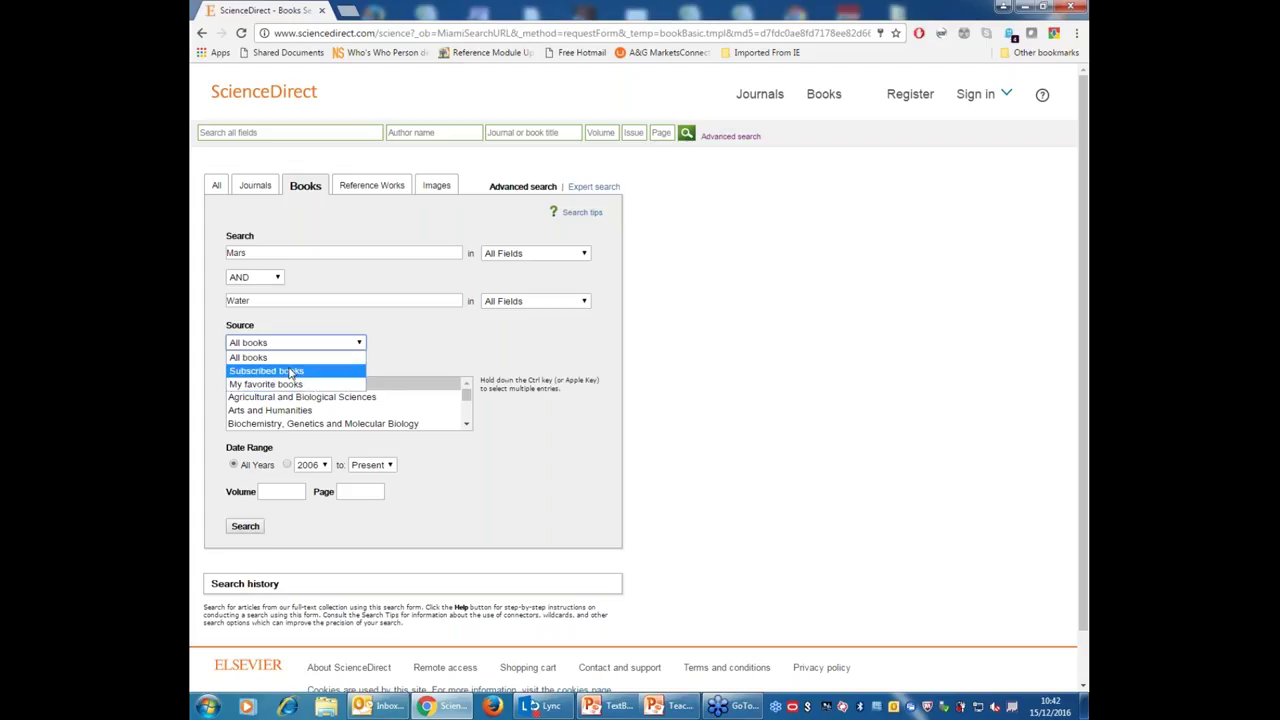
left_click(290, 360)
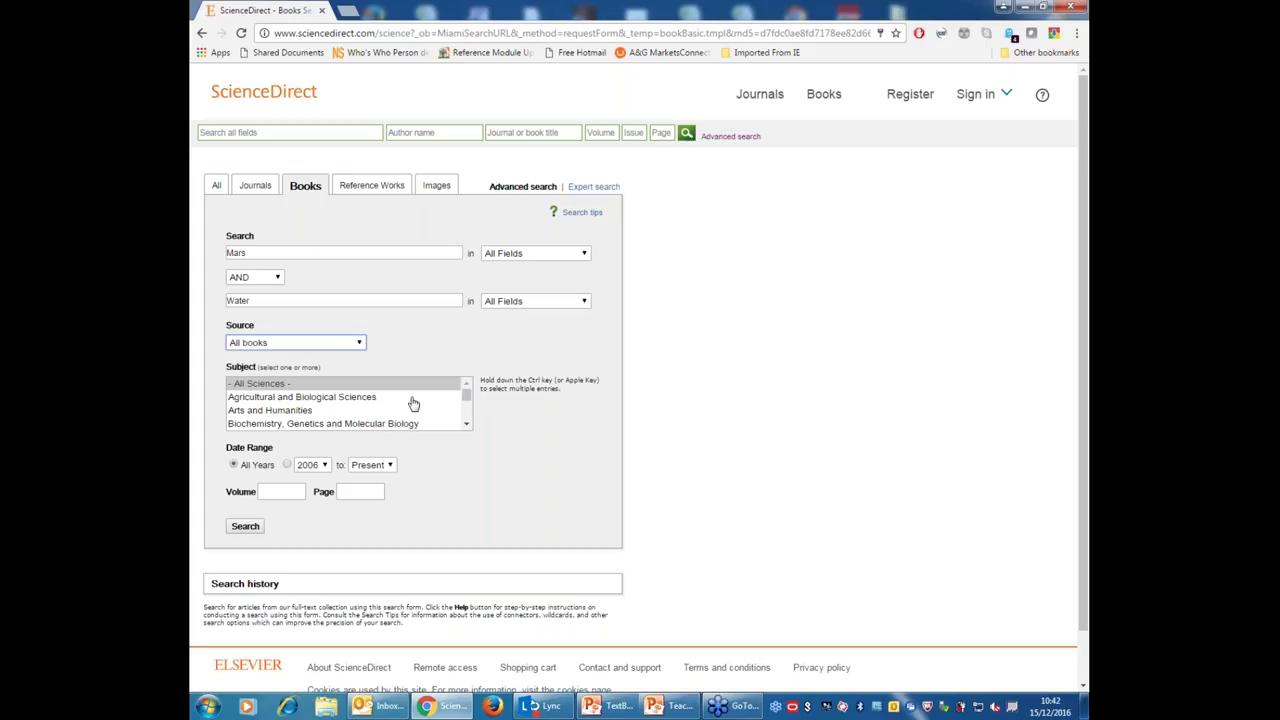
mouse_move(466, 400)
left_mouse_down()
mouse_move(466, 411)
mouse_move(463, 397)
left_mouse_up()
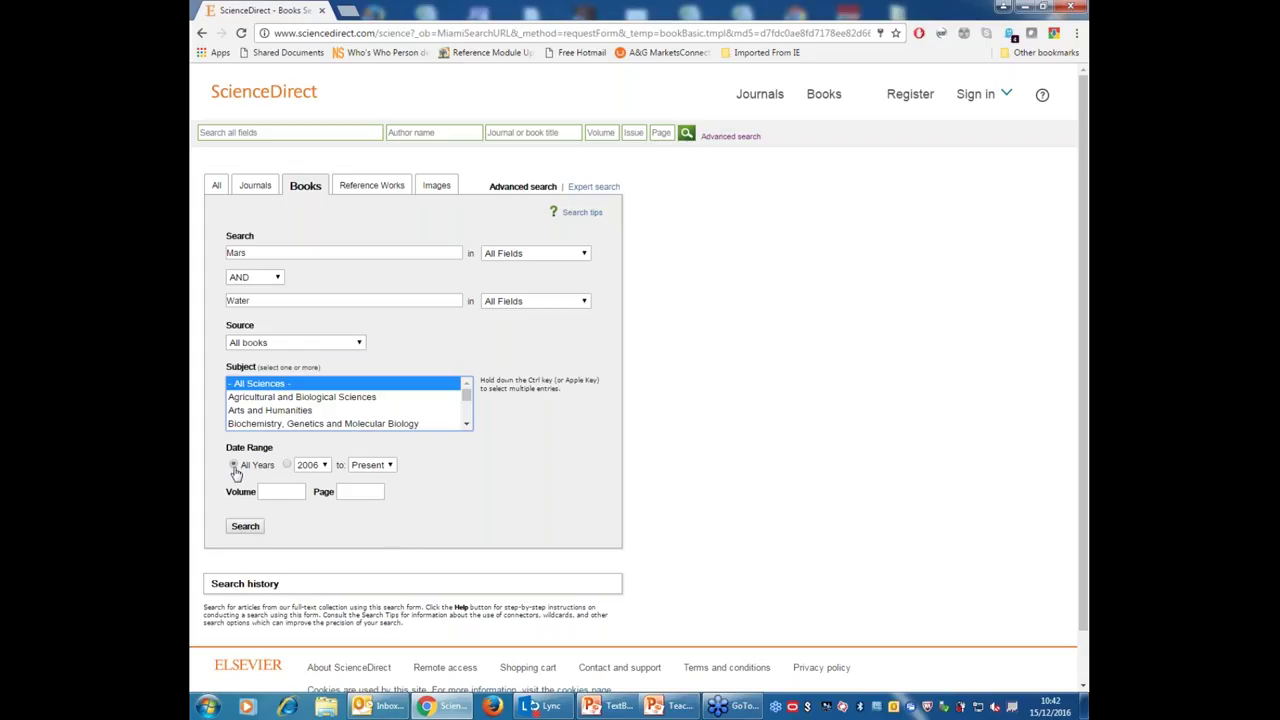
Pick a custom 2008 to 2010 date range, then switch back to All Years.
left_click(287, 465)
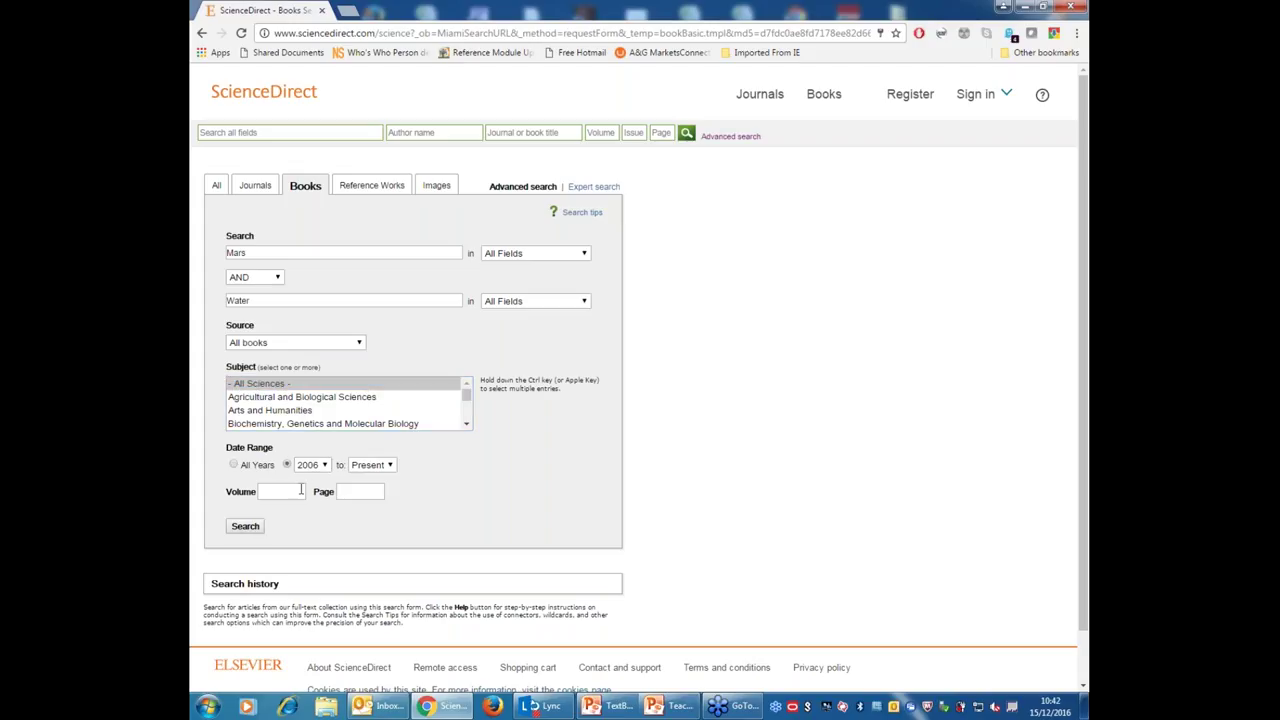
left_click(324, 466)
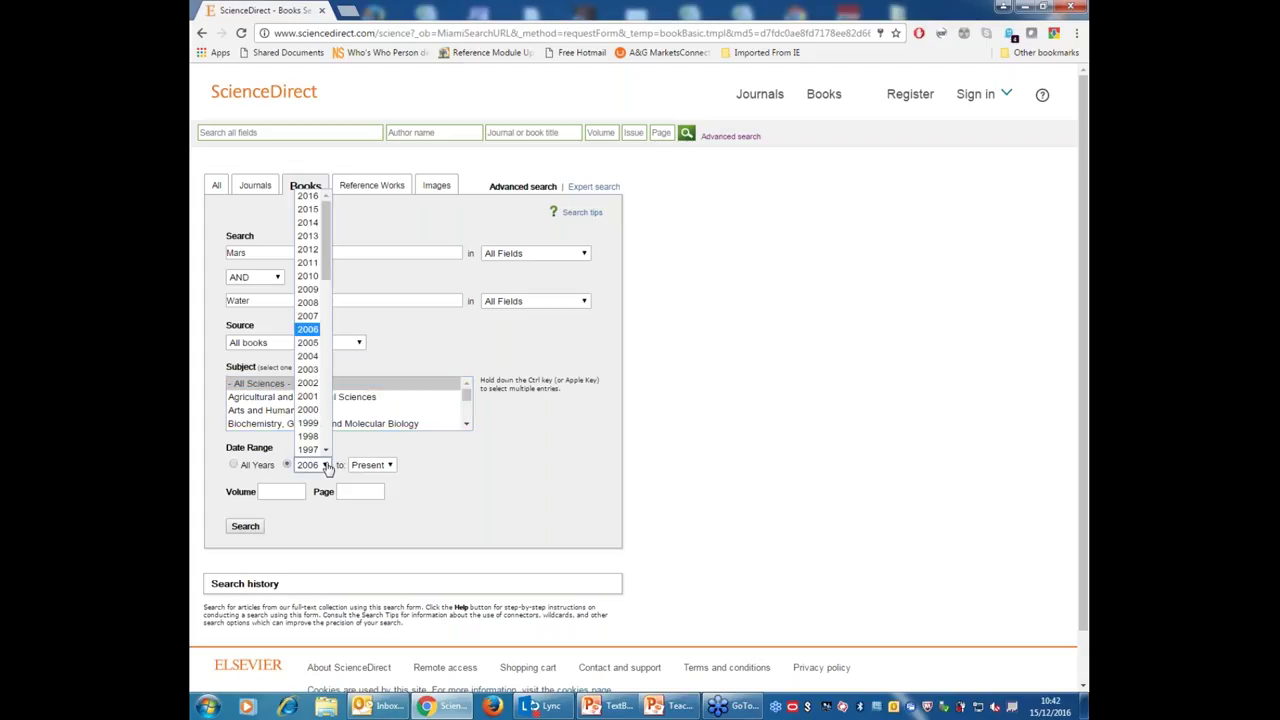
left_click(307, 329)
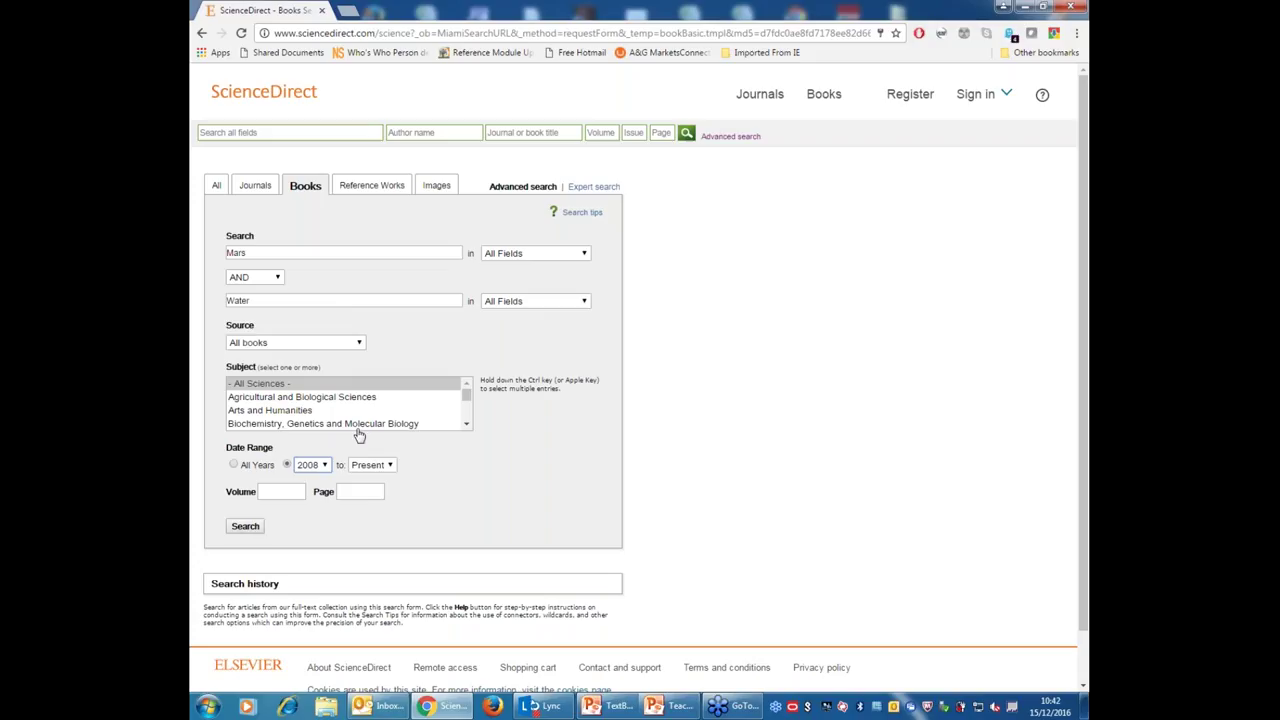
left_click(378, 465)
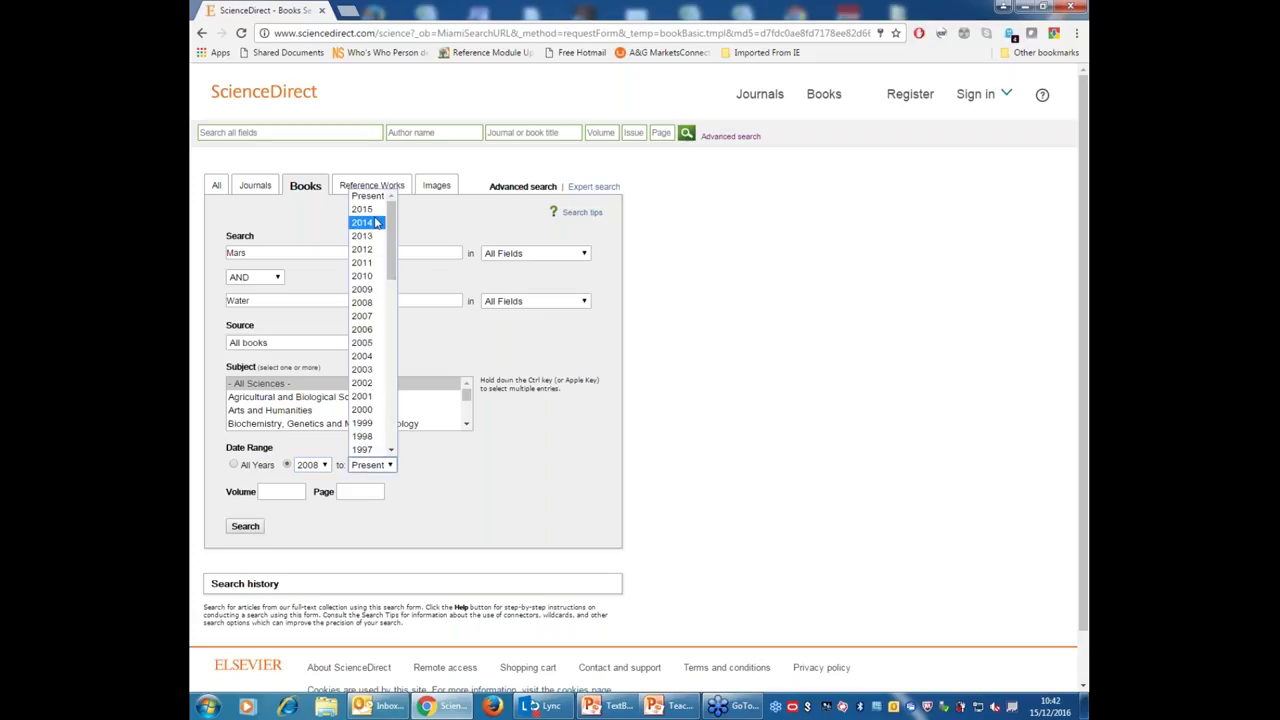
left_click(372, 277)
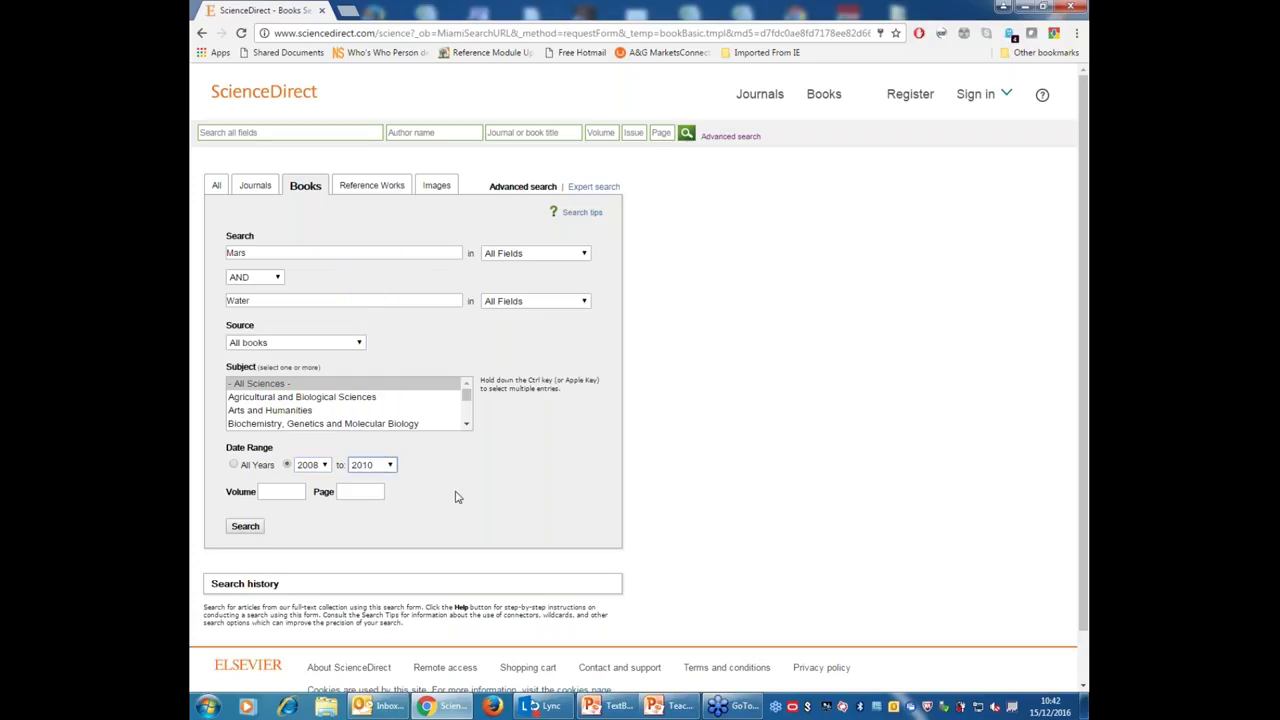
left_click(233, 465)
Run the search and highlight the source line under Chapter 41 - Volcanism on Mars.
left_click(251, 530)
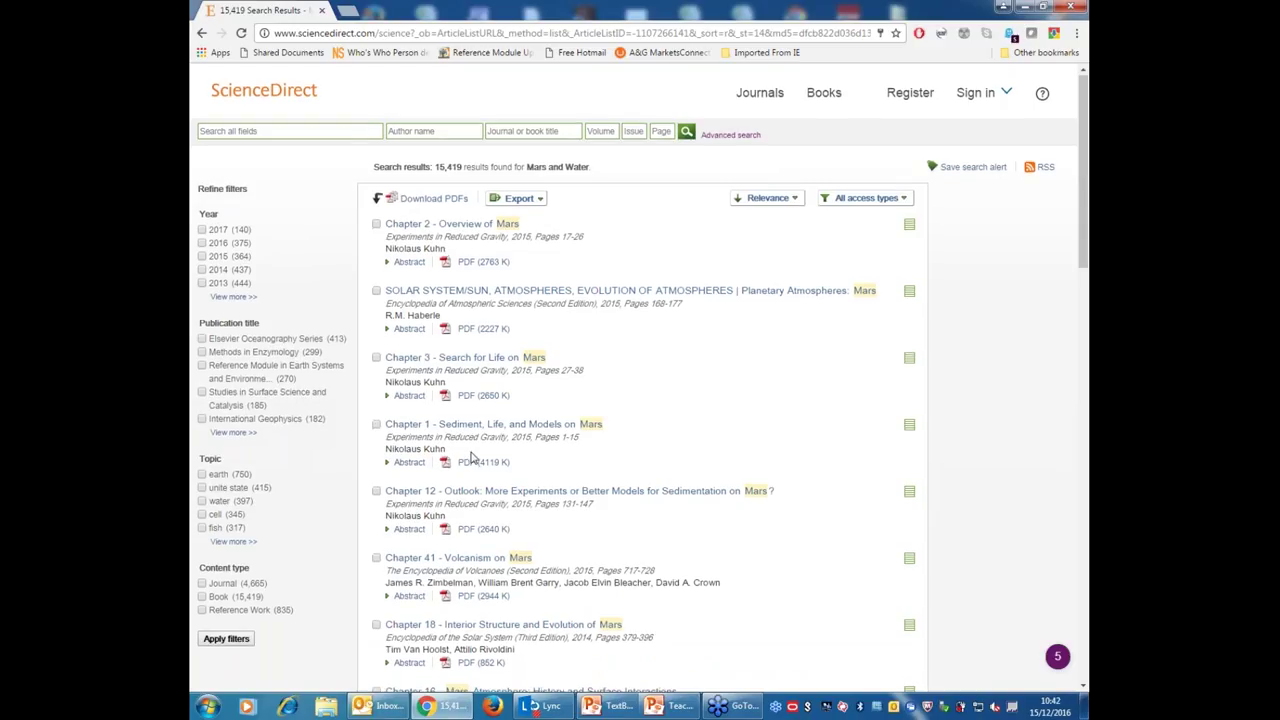
scroll(473, 457, "down", 2)
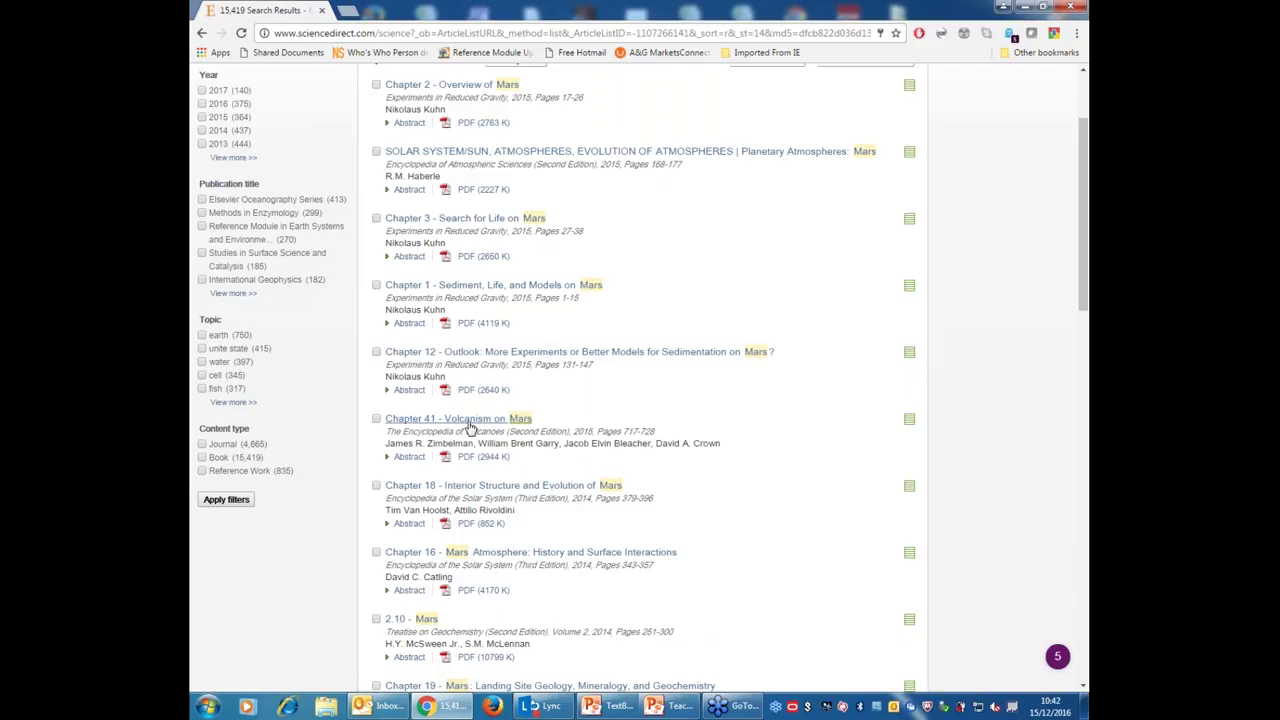
left_click_drag(395, 432, 560, 431)
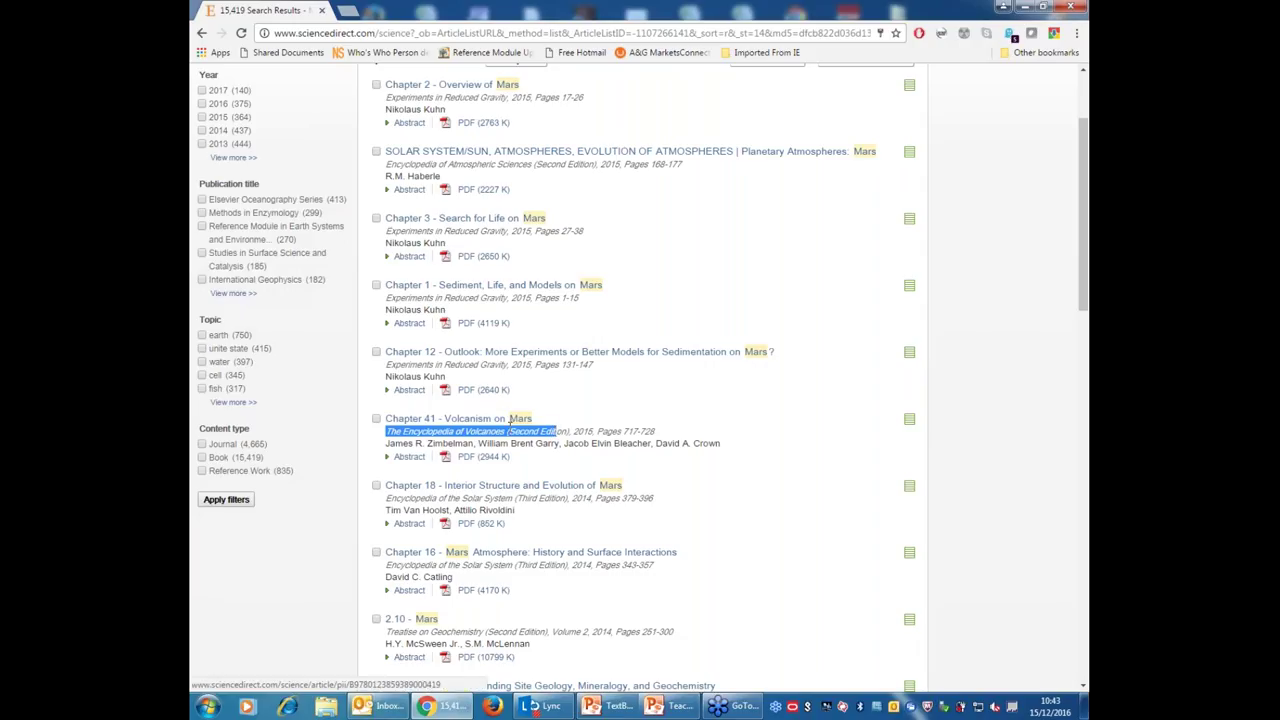
Open Chapter 41 - Volcanism on Mars, then move on to Chapter 42 - Volcanism on Venus.
left_click(510, 421)
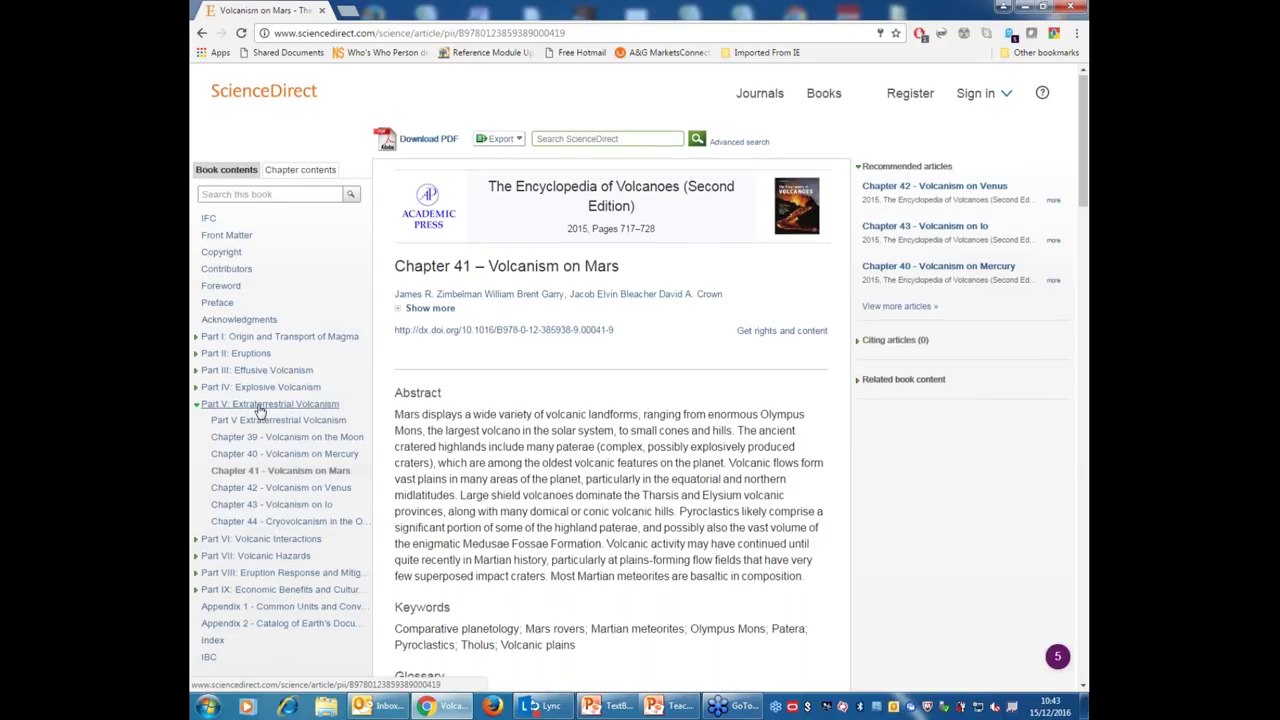
scroll(347, 418, "down", 1)
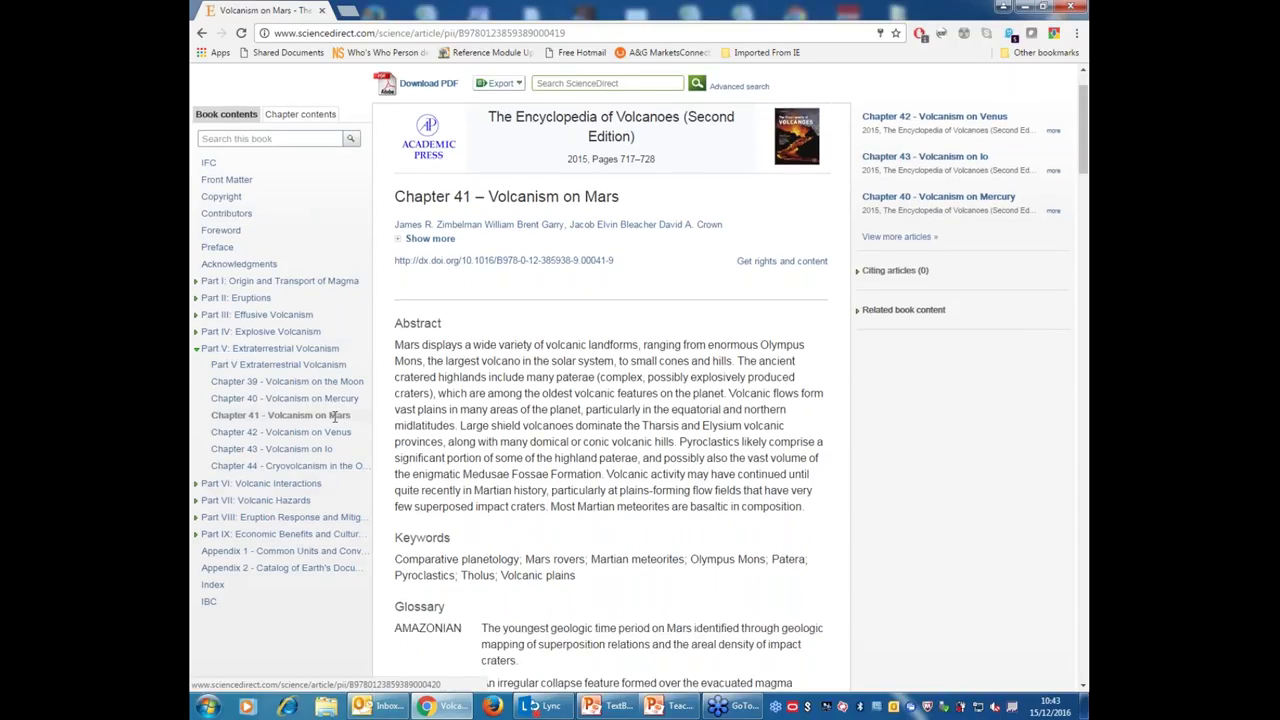
left_click(327, 438)
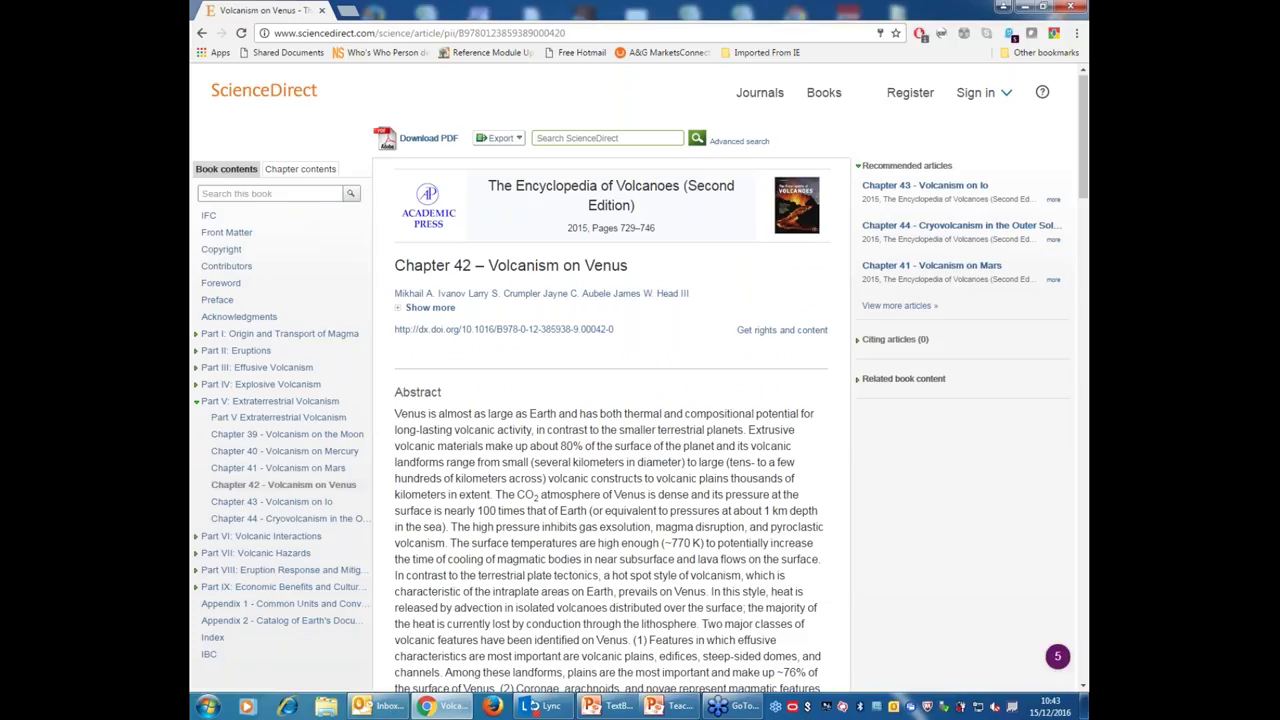
Scroll through the Volcanism on Venus abstract and keywords, clearing a stray text highlight.
scroll(610, 400, "down", 3)
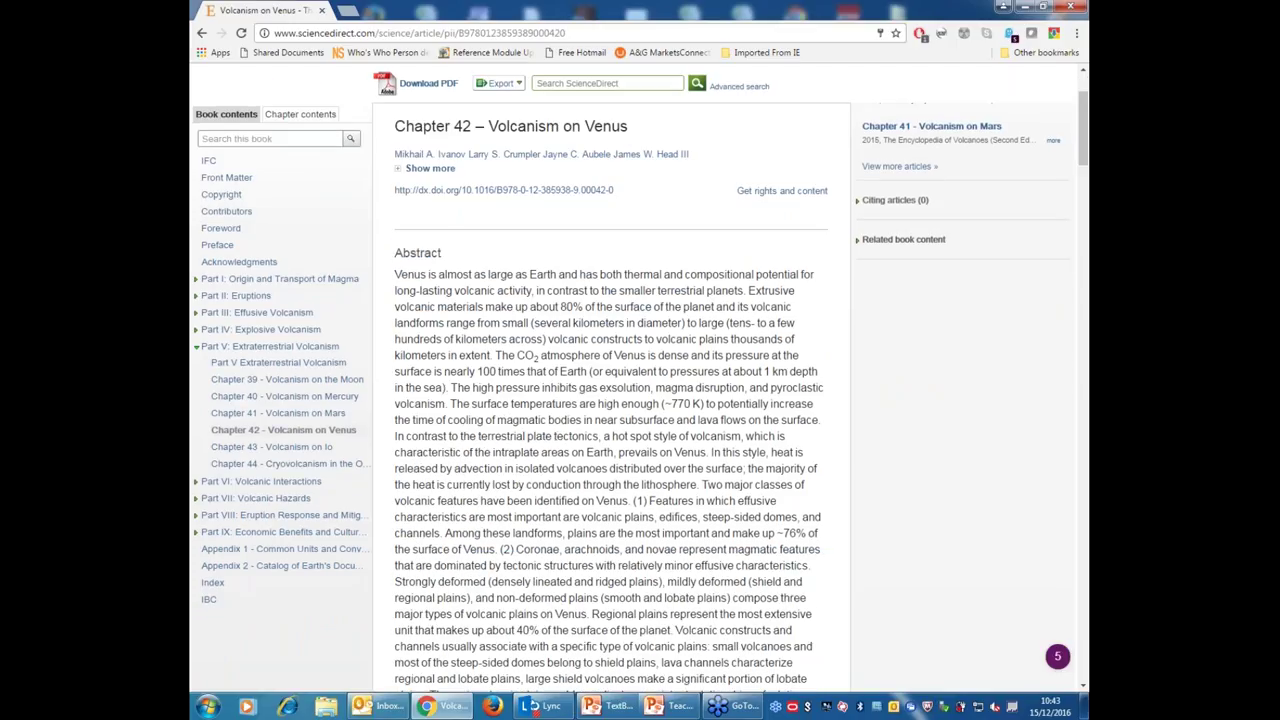
scroll(618, 397, "down", 3)
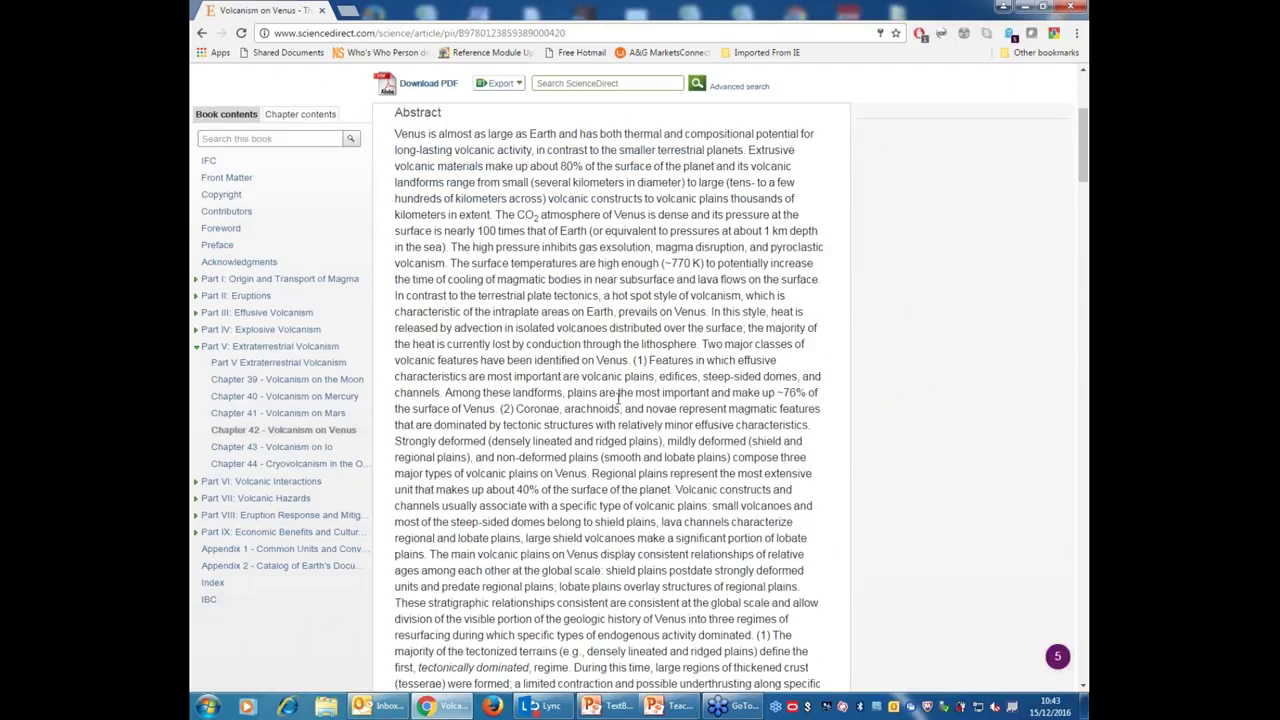
scroll(618, 397, "down", 4)
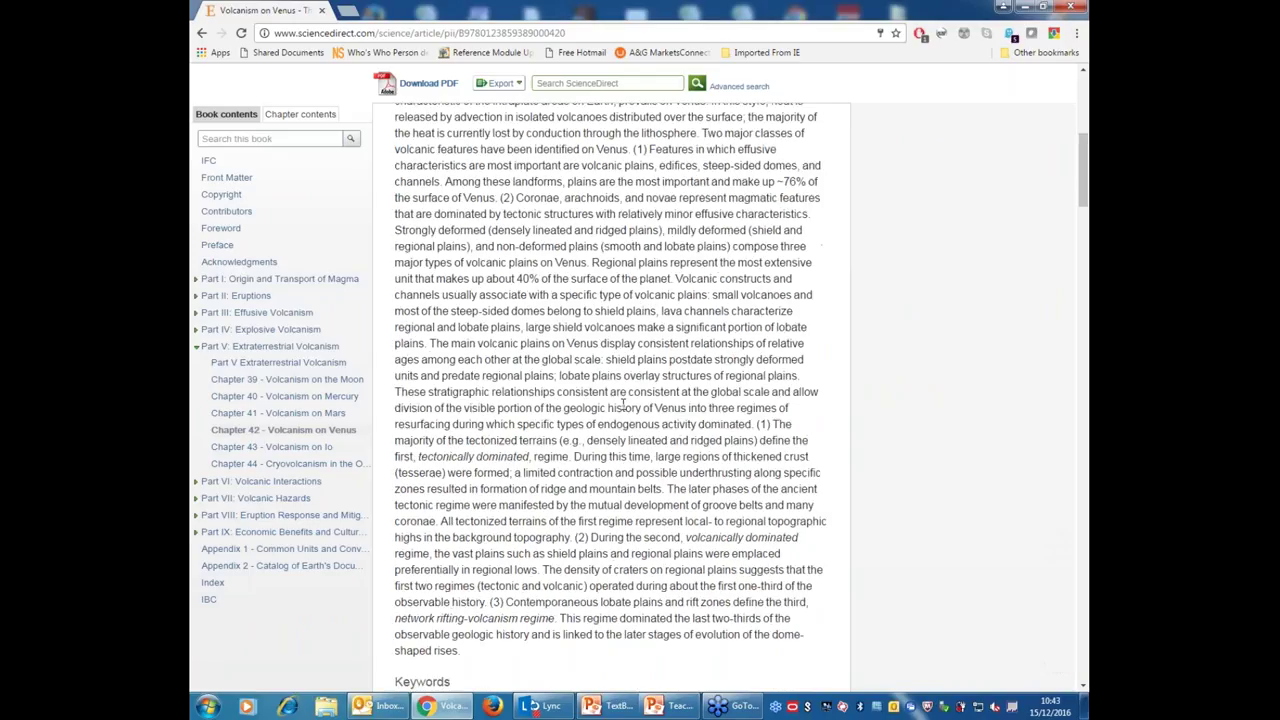
scroll(623, 404, "up", 4)
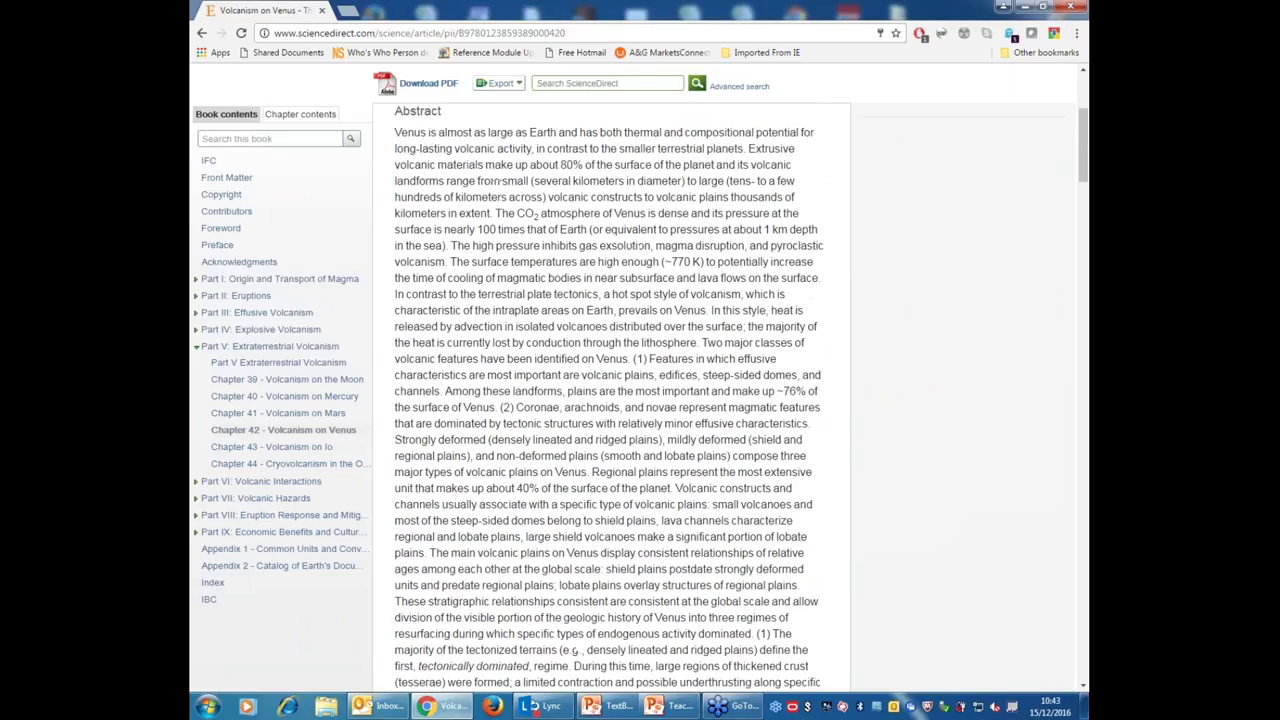
scroll(437, 563, "down", 7)
left_click_drag(403, 563, 437, 563)
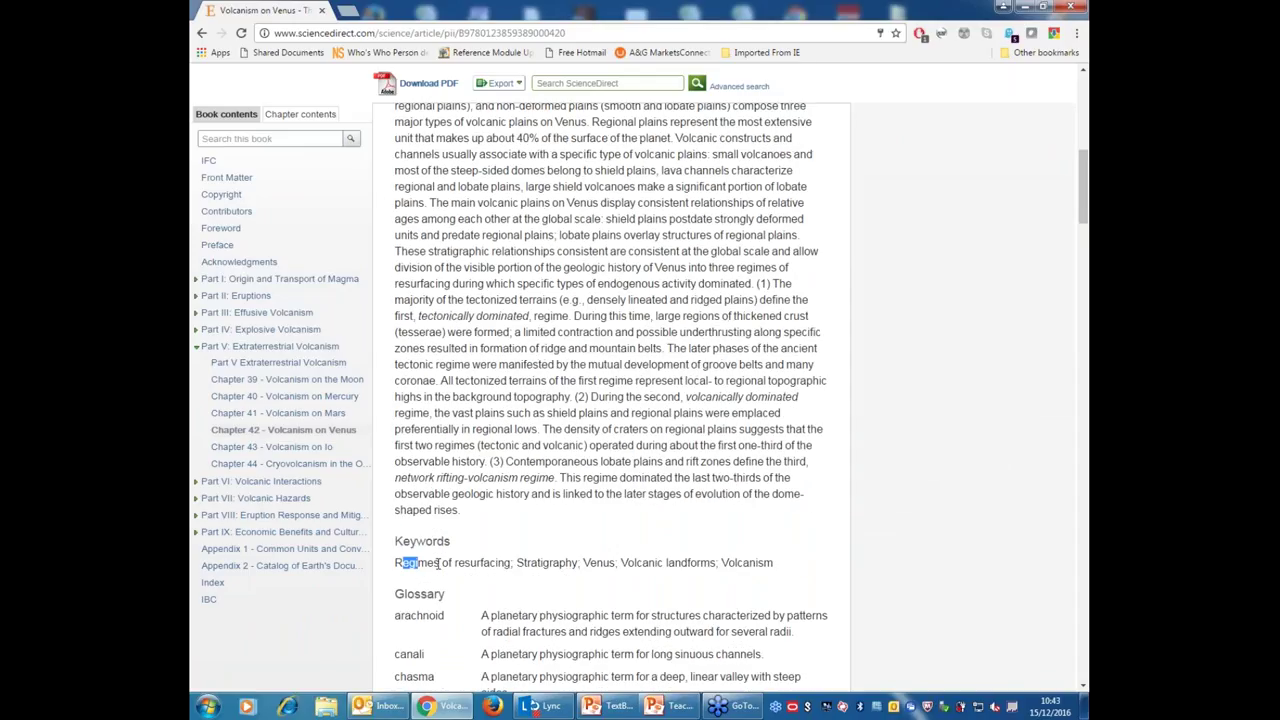
left_click(600, 478)
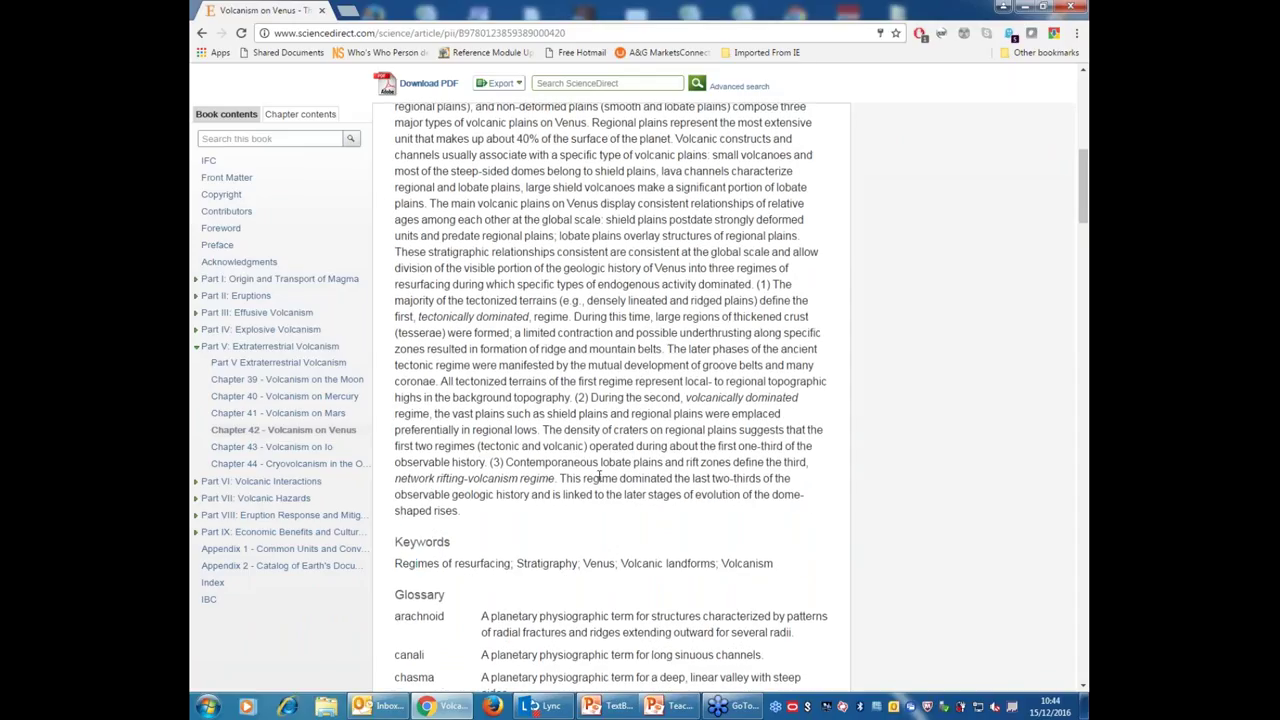
Expand the chapter's author list to show each author's affiliation and the online date.
scroll(600, 478, "up", 11)
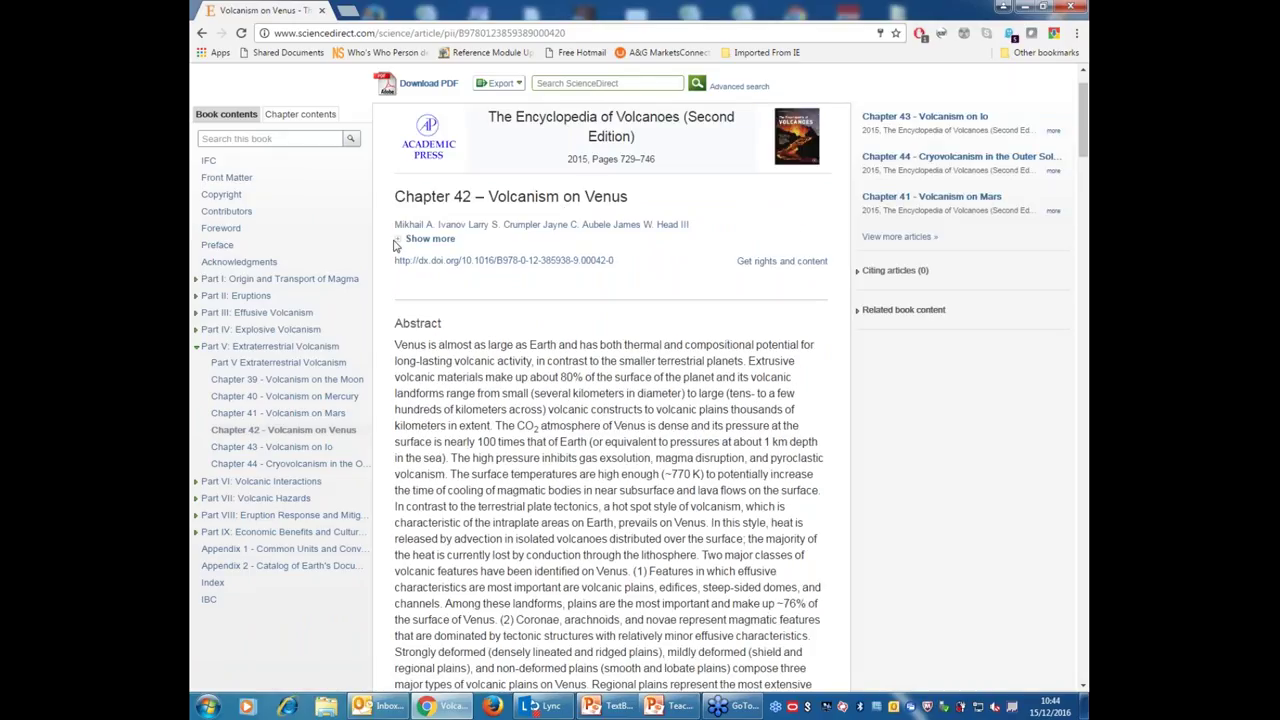
left_click(430, 240)
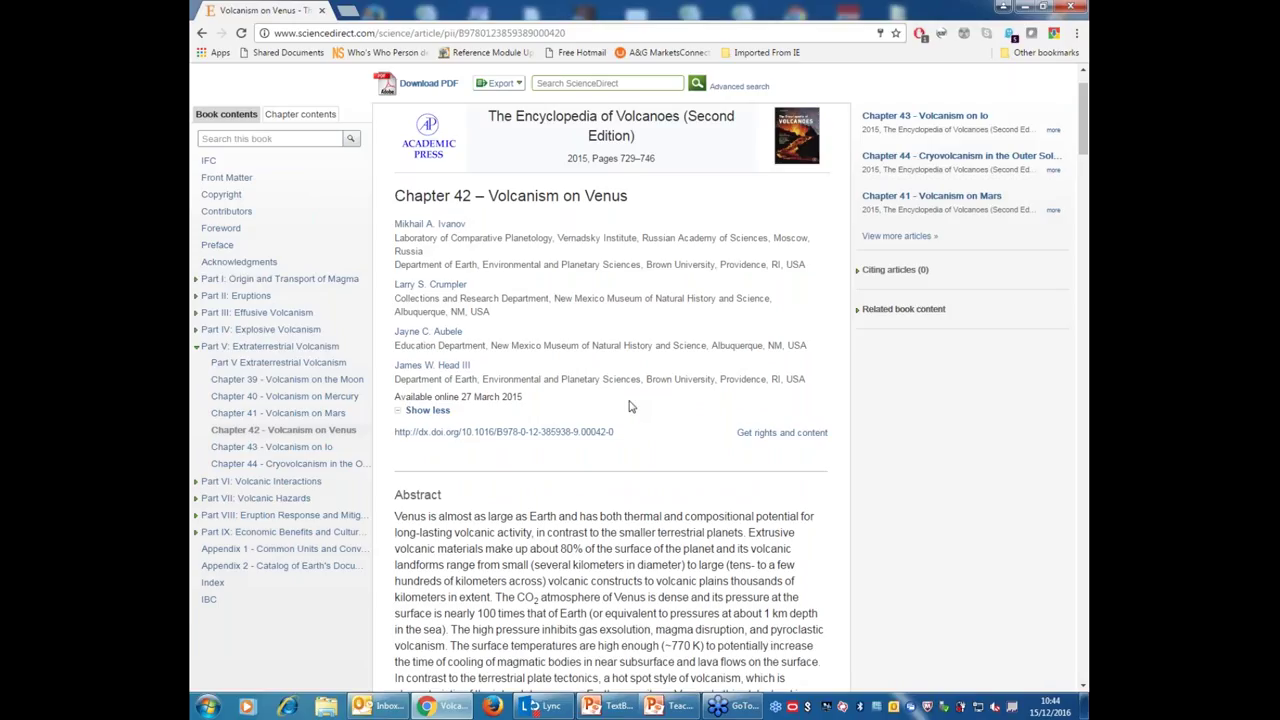
scroll(629, 406, "down", 5)
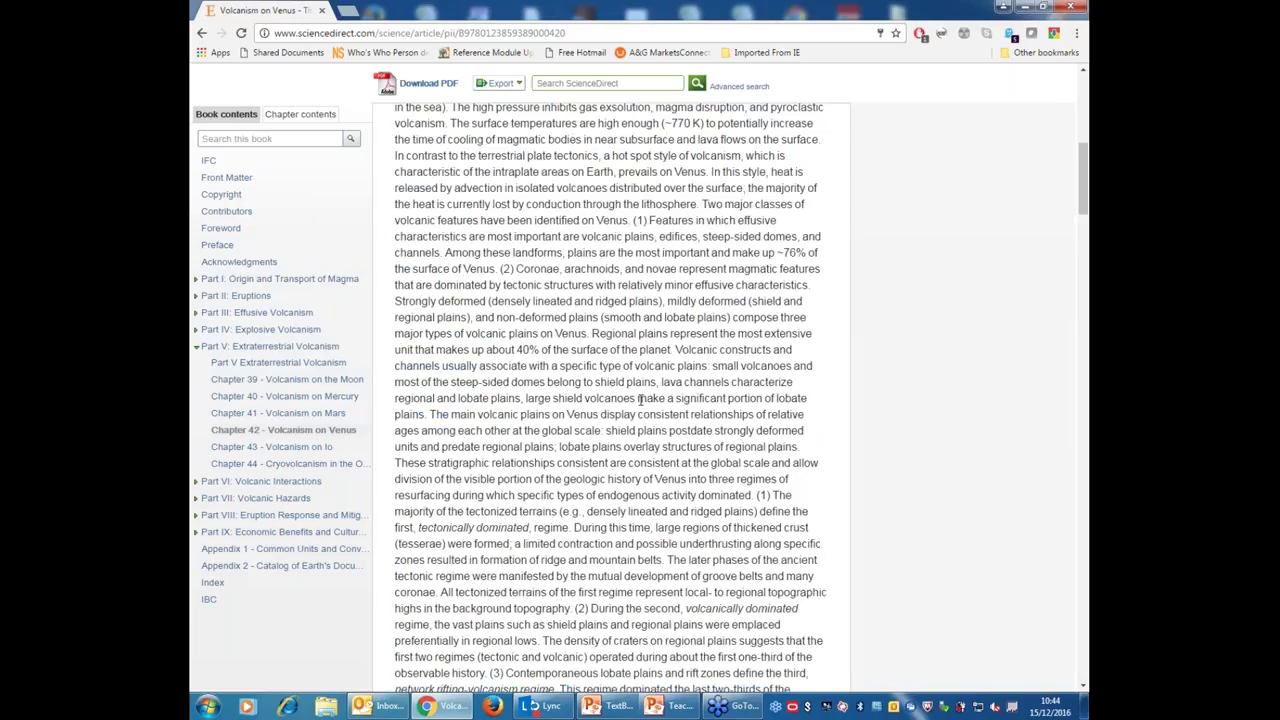
scroll(925, 158, "up", 6)
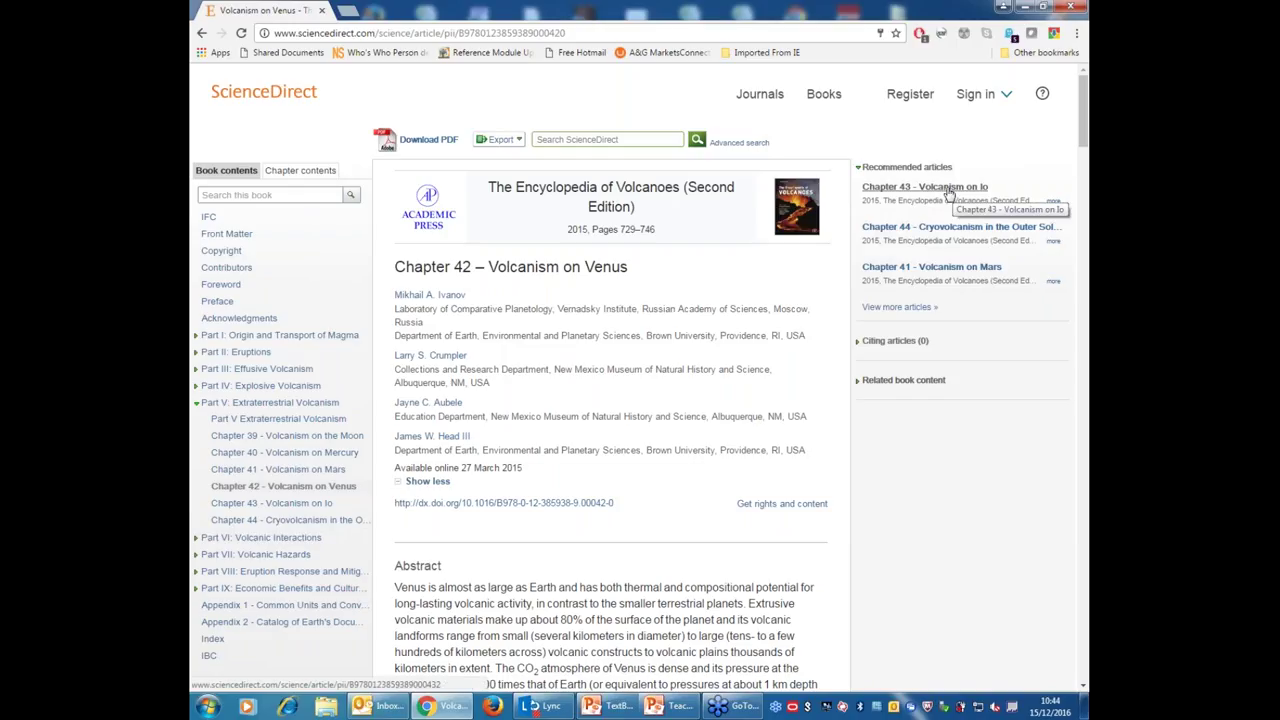
Expand Related book content in the sidebar and browse the glossary and first section.
left_click(858, 384)
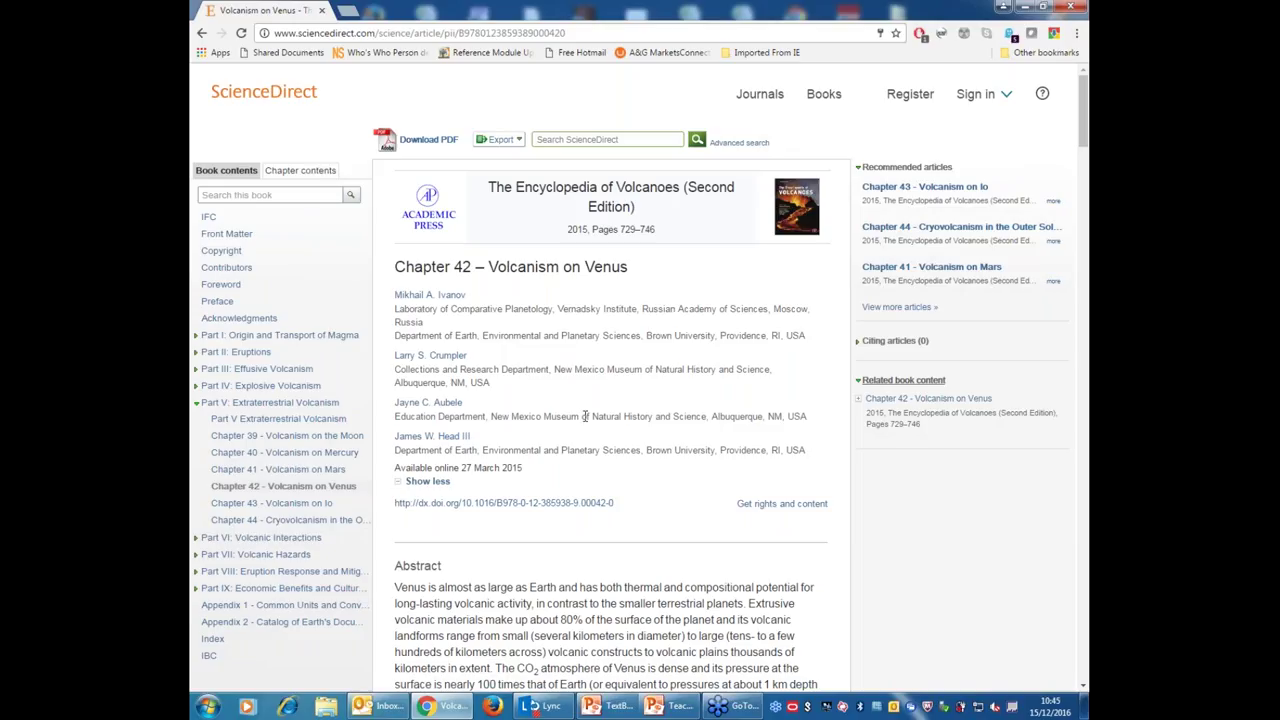
scroll(563, 413, "down", 1)
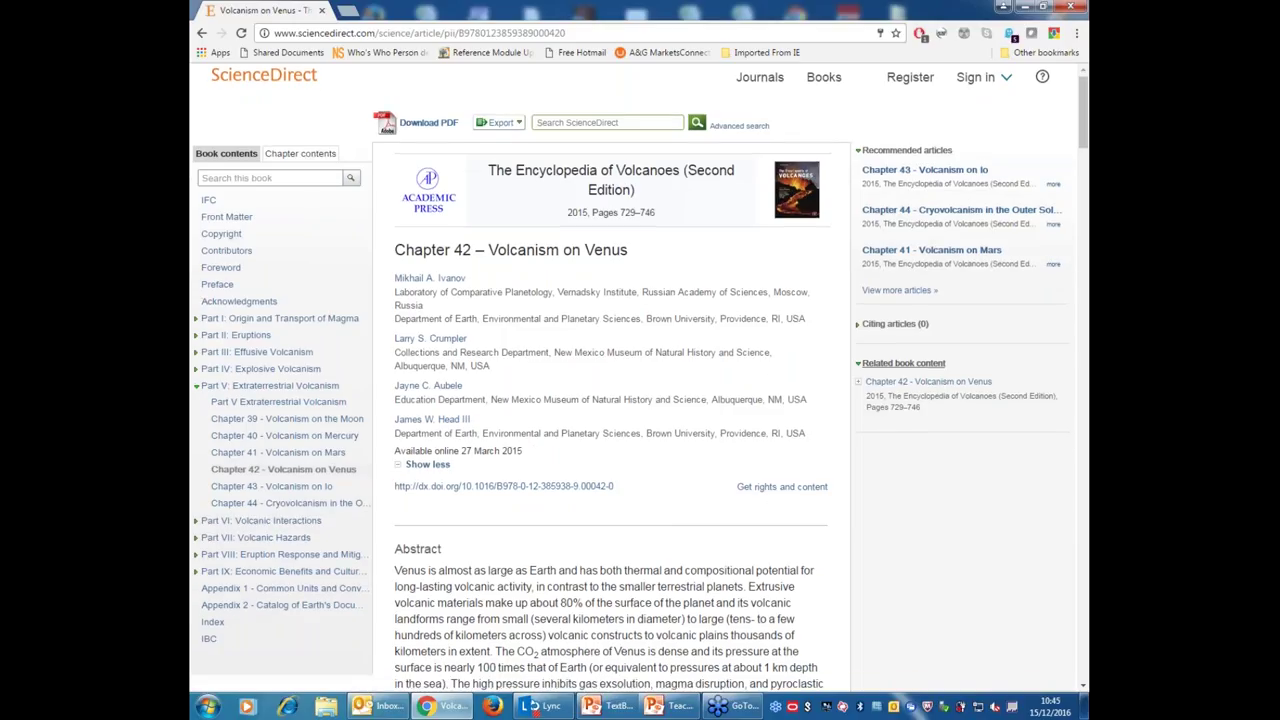
scroll(595, 411, "down", 15)
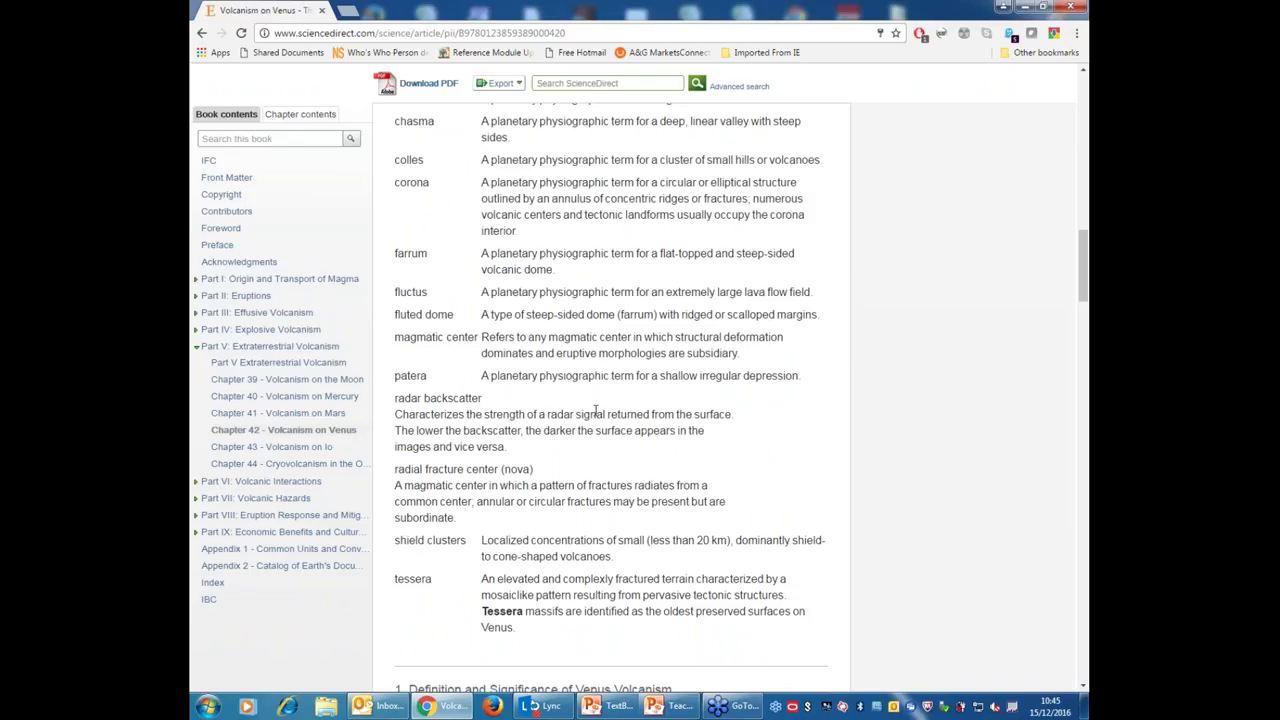
scroll(595, 412, "down", 5)
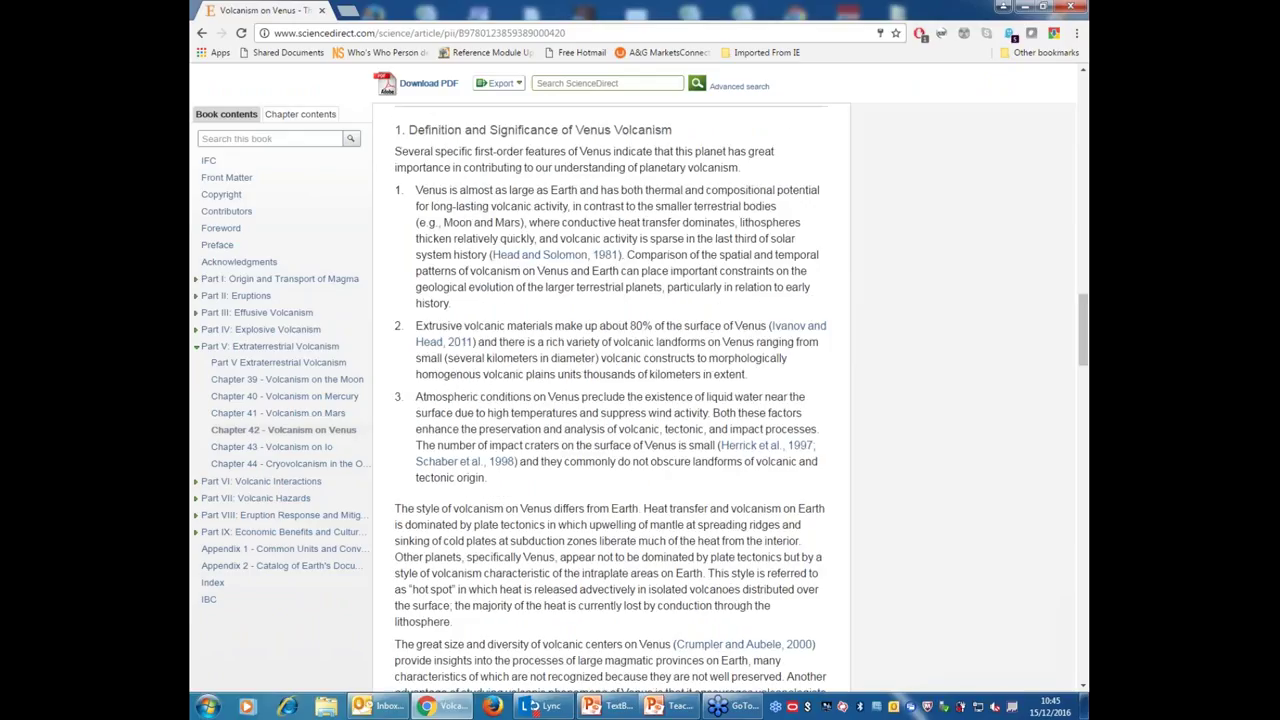
scroll(610, 400, "up", 5)
scroll(605, 400, "up", 10)
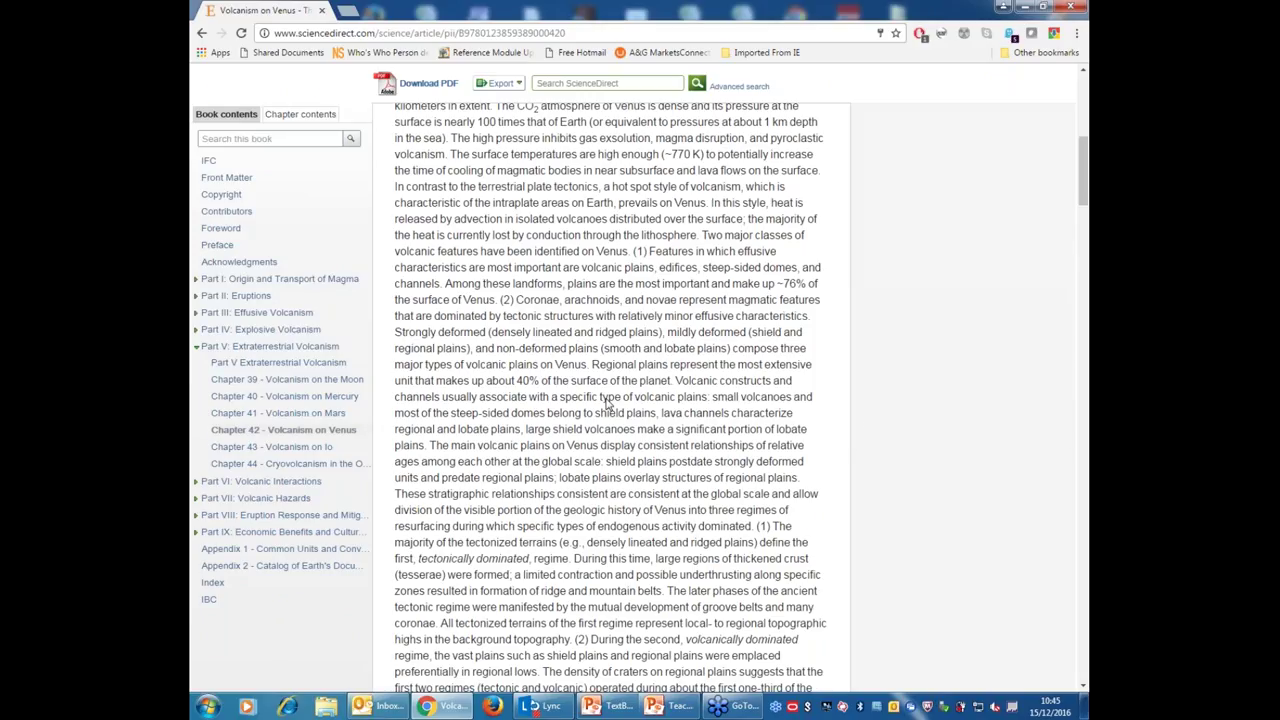
scroll(605, 400, "up", 5)
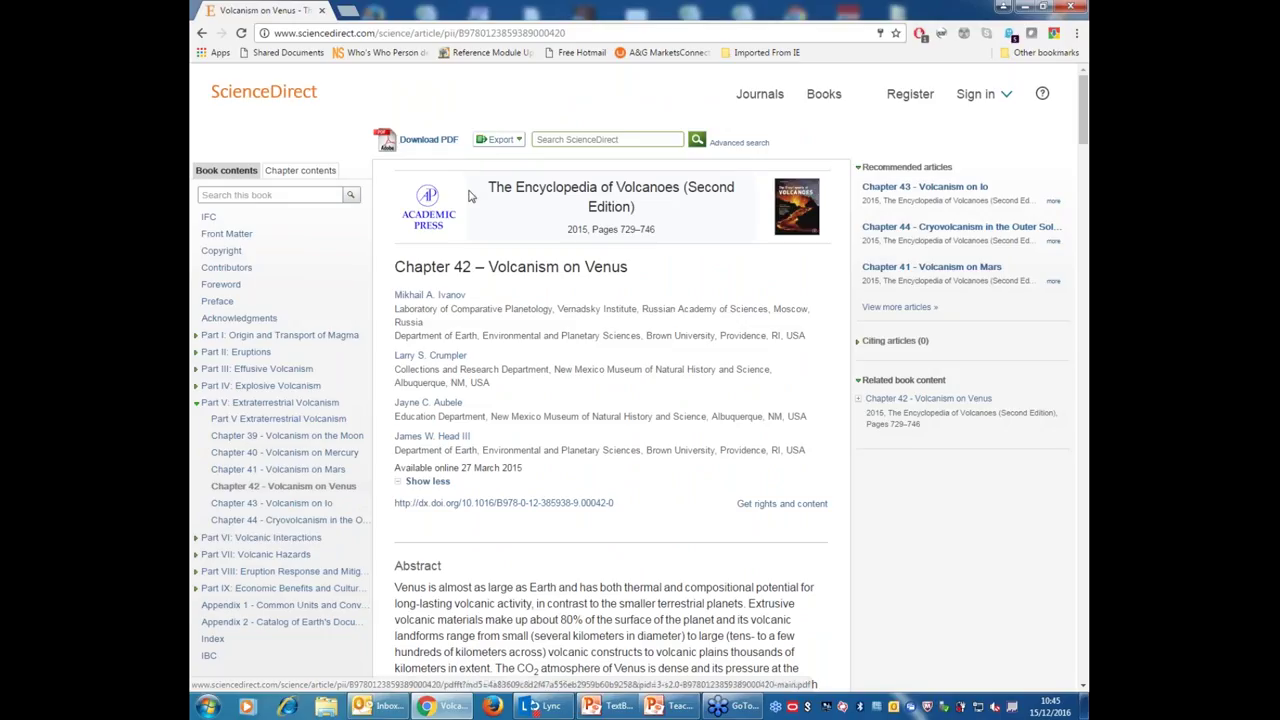
left_click(519, 145)
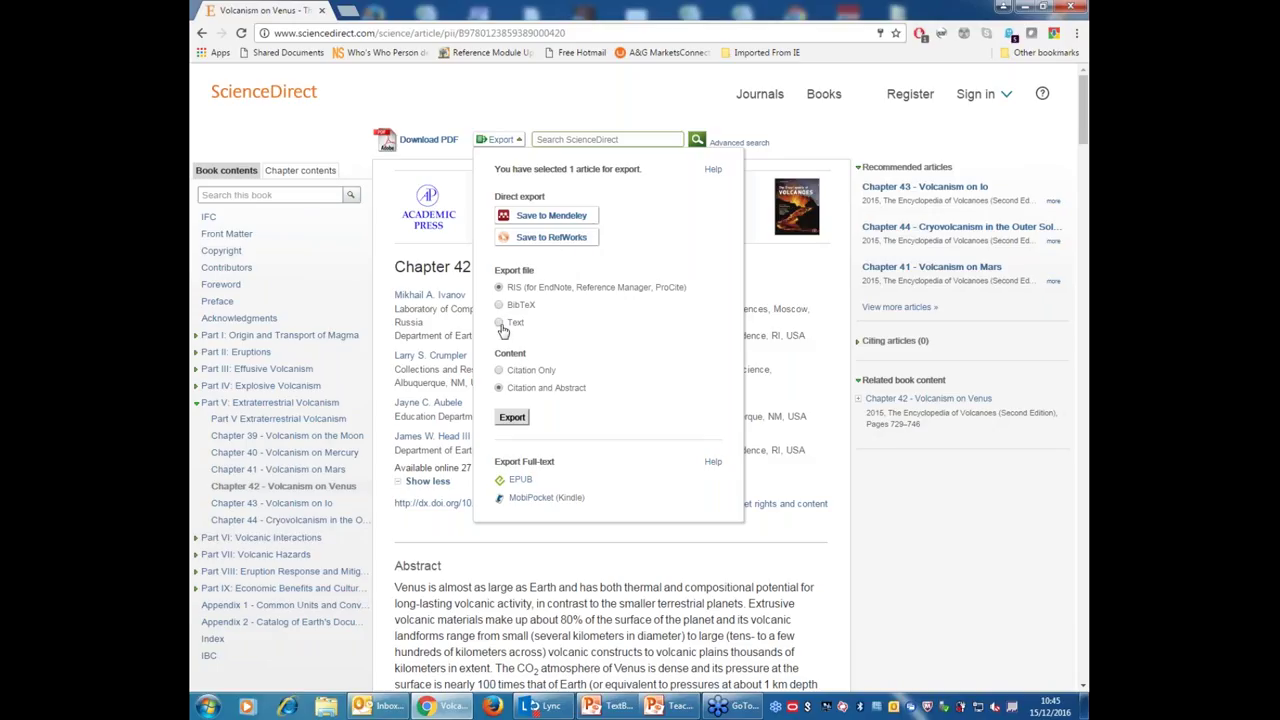
left_click(499, 288)
left_click(499, 322)
left_click(520, 372)
left_click(530, 390)
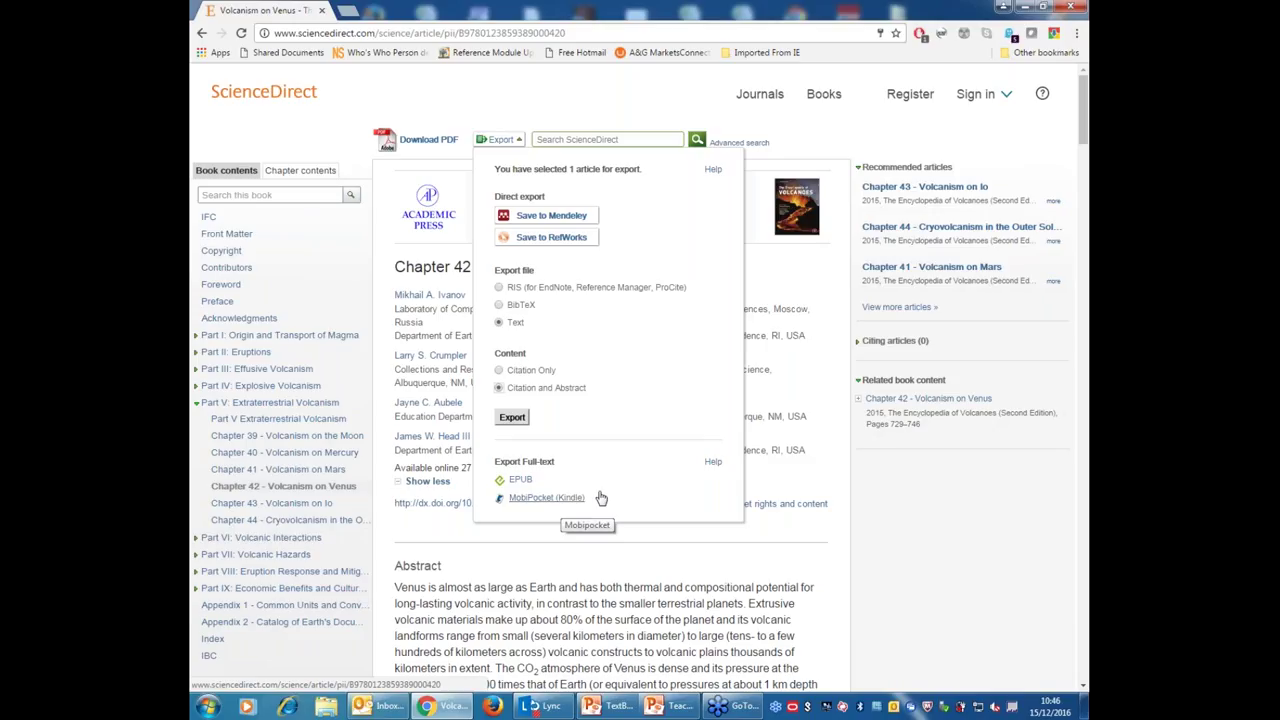
left_click(831, 123)
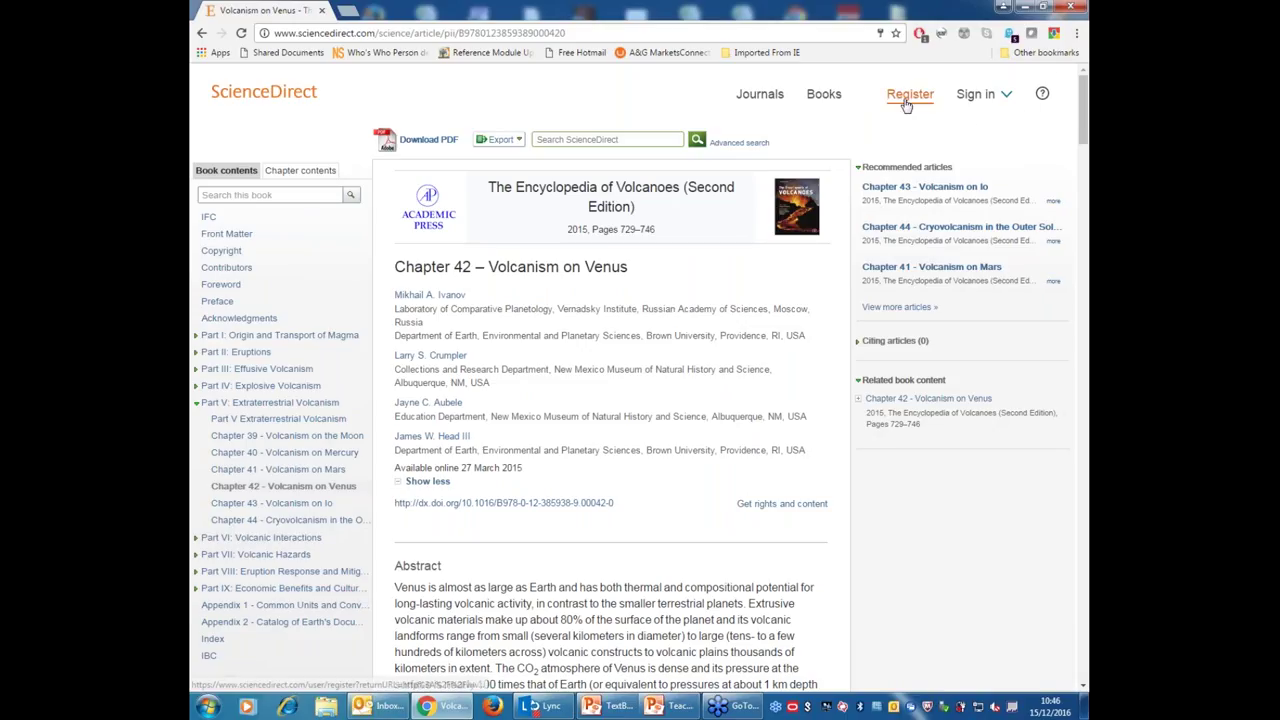
left_click(1004, 100)
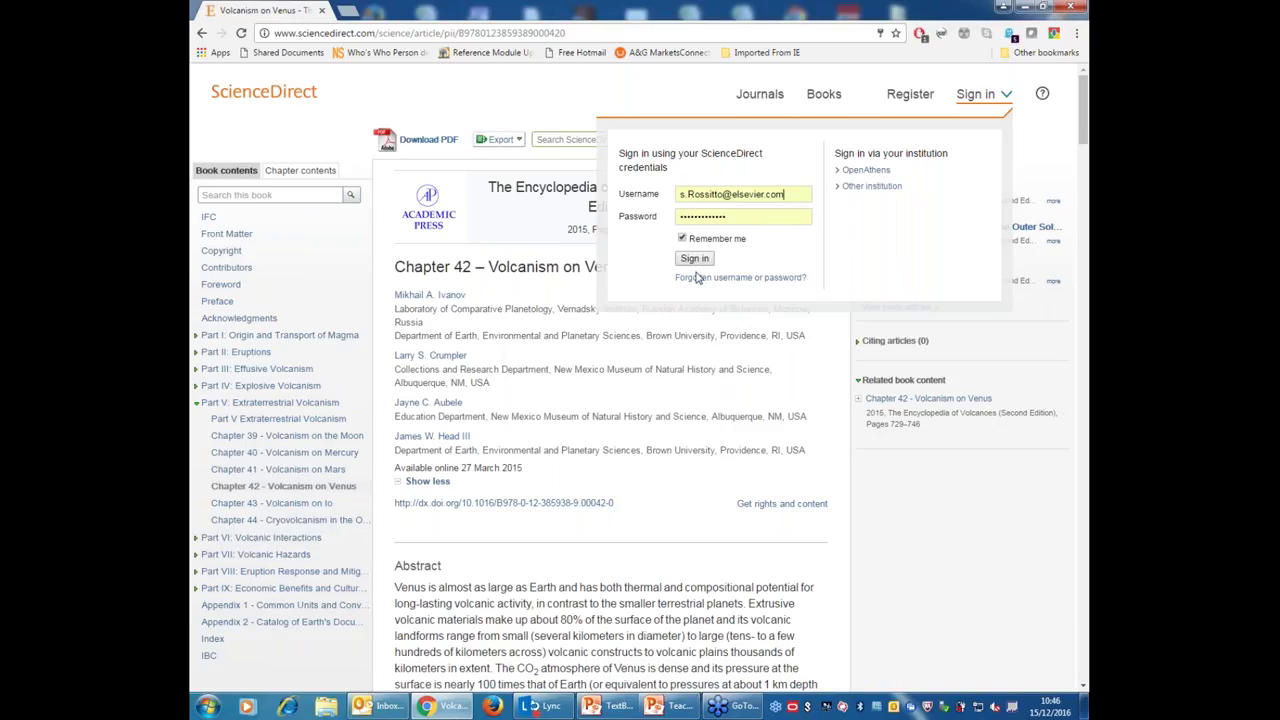
left_click(907, 95)
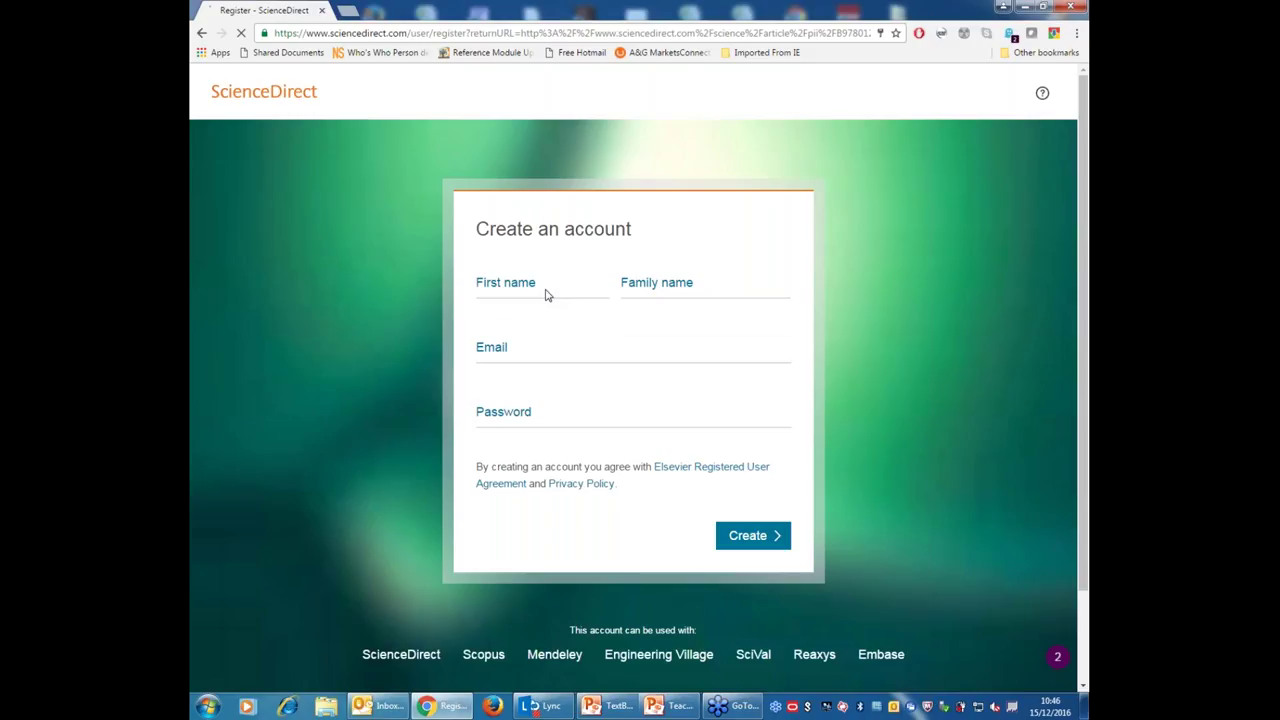
left_click(548, 290)
left_click(690, 290)
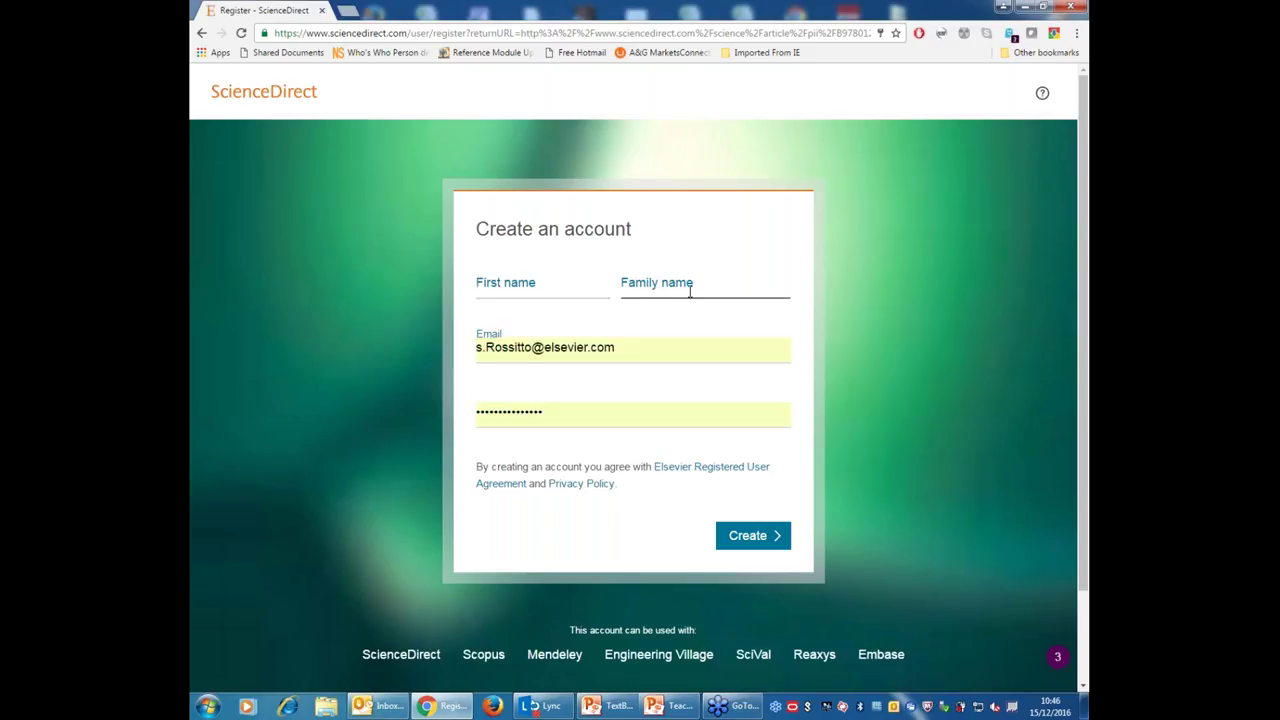
left_click(578, 420)
left_click(203, 36)
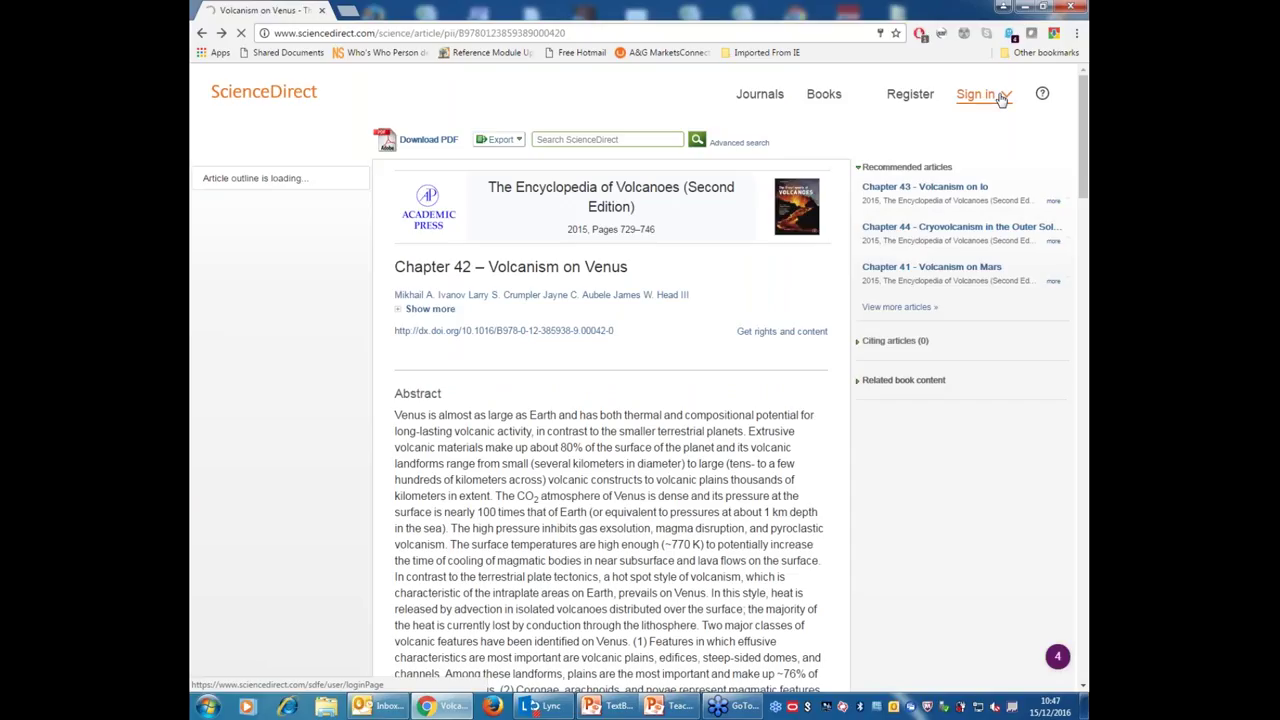
Sign in, re-enter the rejected password, and continue with the Elsevier Demonstration Account organization.
left_click(1000, 95)
left_click(694, 260)
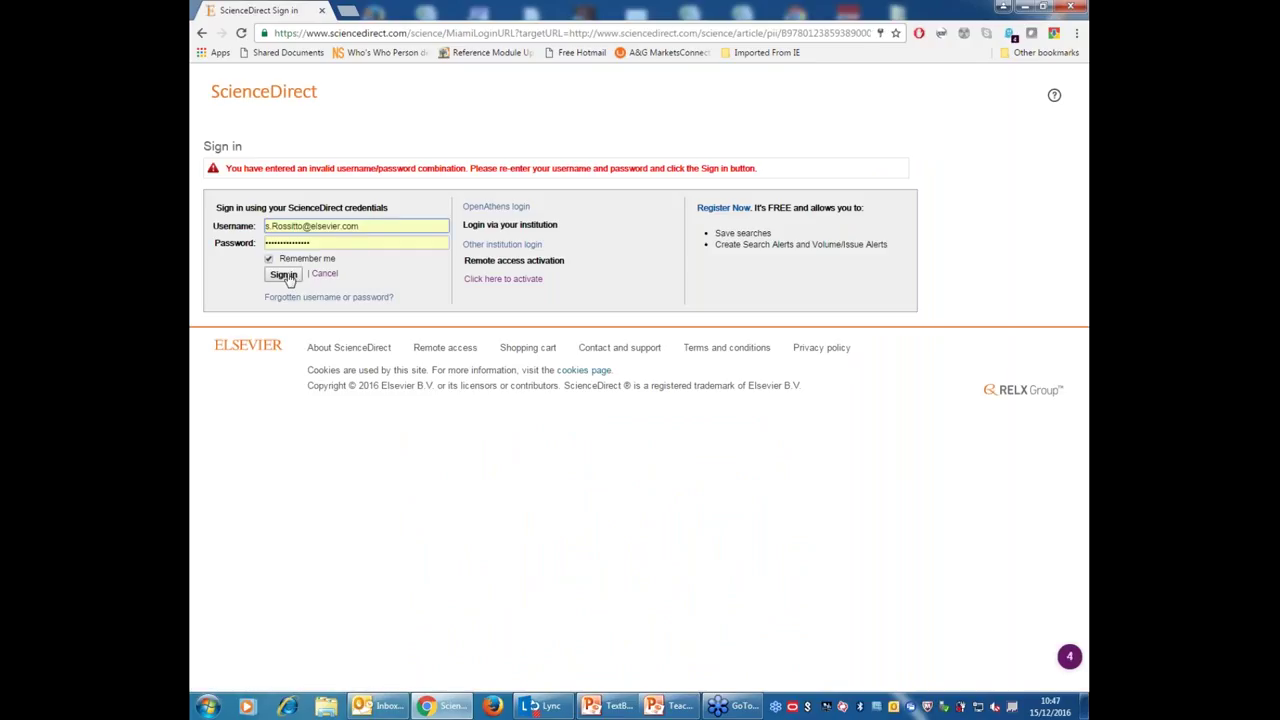
left_click(322, 242)
double_click(322, 242)
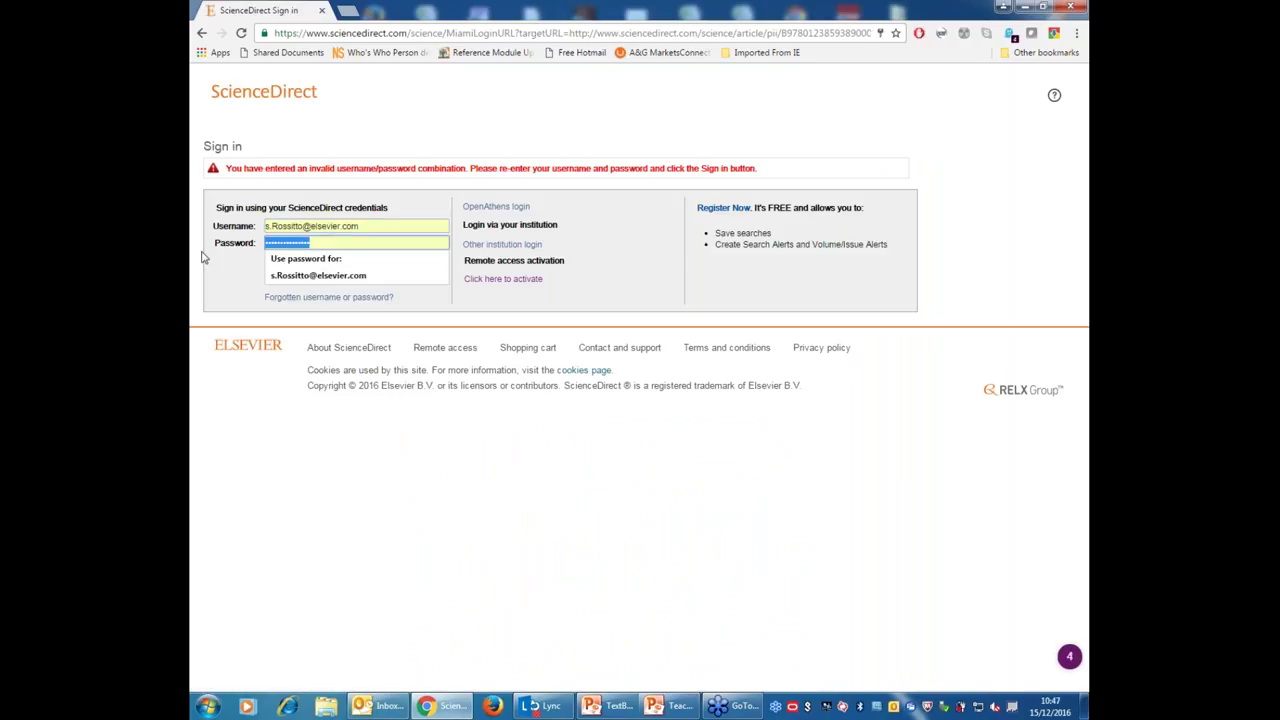
key("BackSpace")
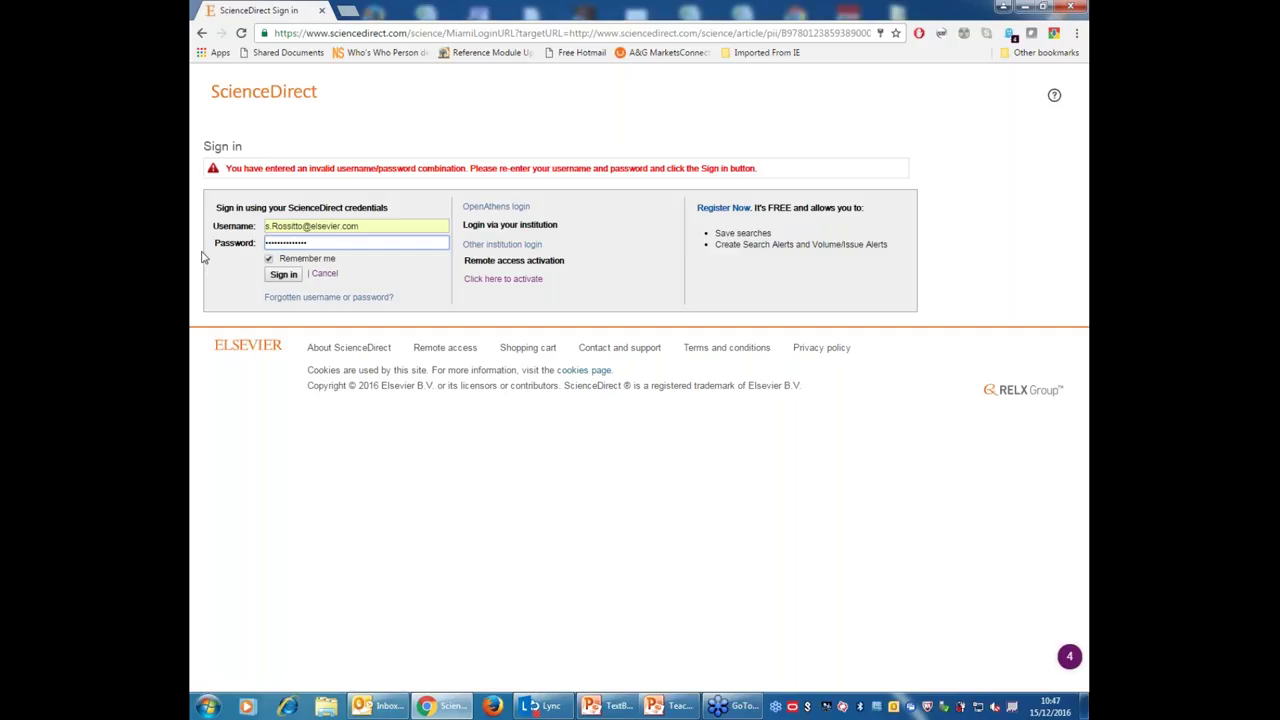
left_click(277, 278)
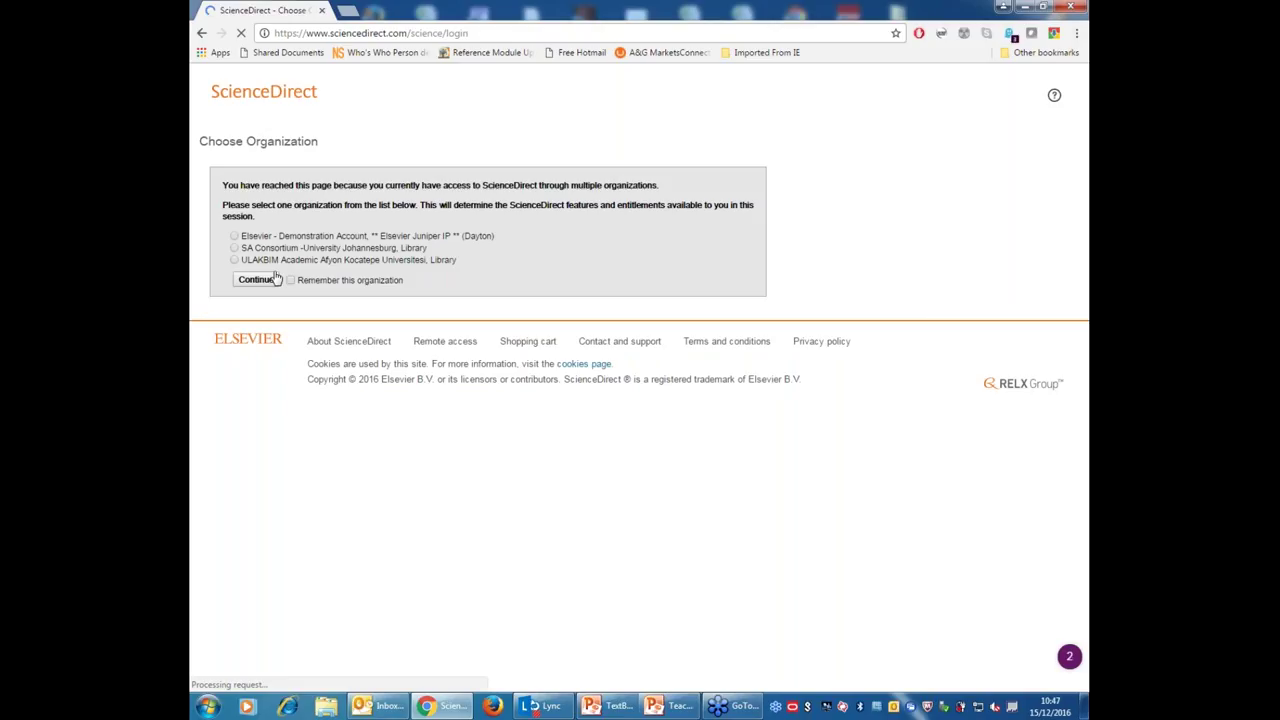
left_click(282, 240)
left_click(266, 284)
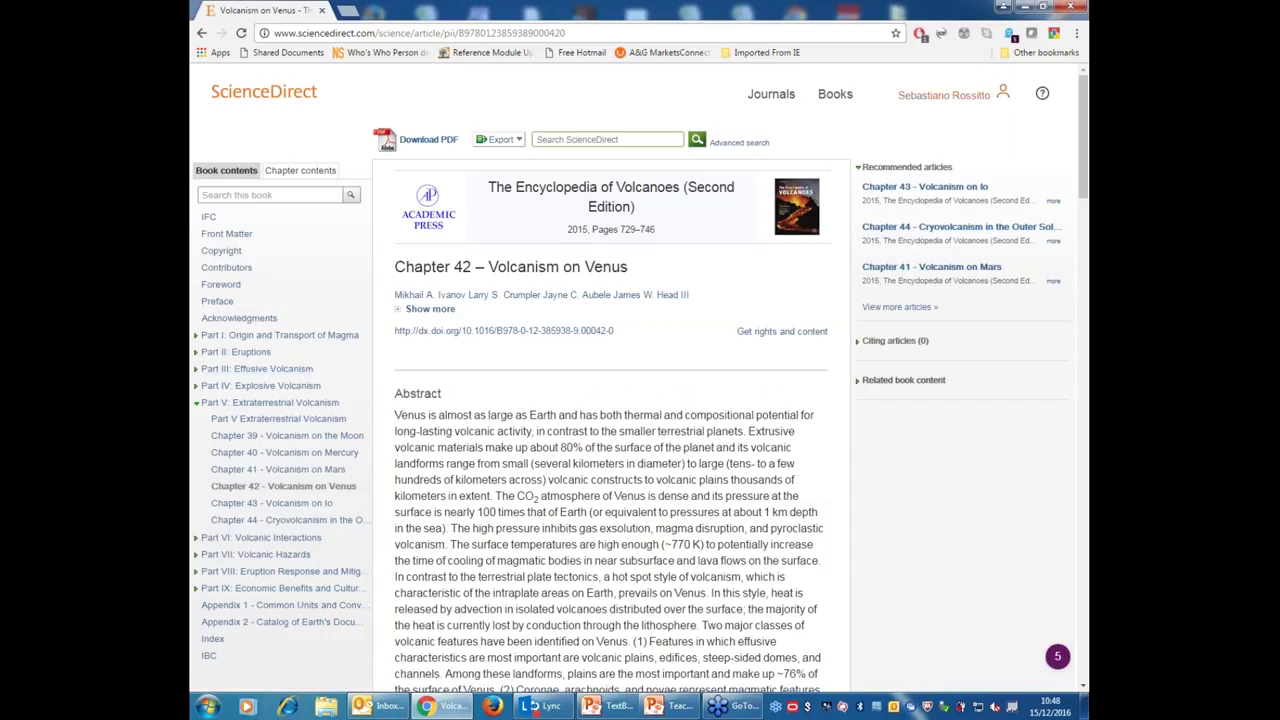
Go from the account menu to Manage my alerts and start adding a topic alert.
left_click(990, 97)
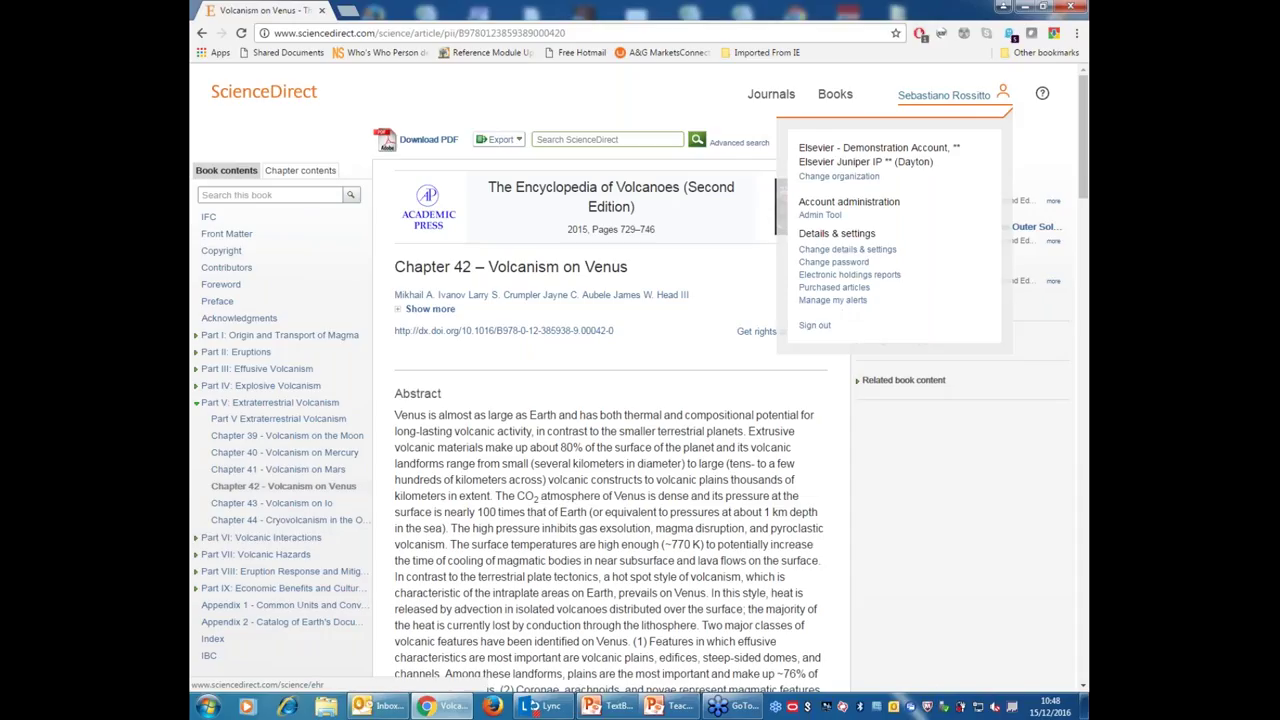
left_click(840, 301)
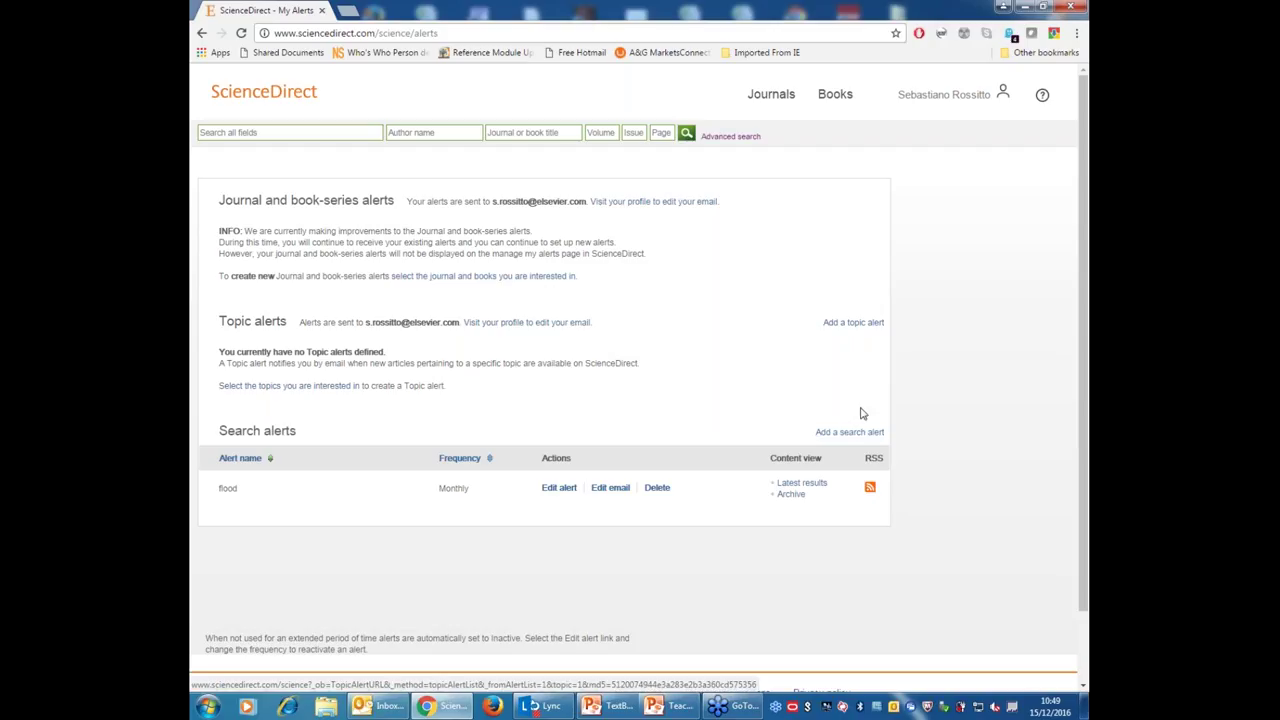
left_click(855, 326)
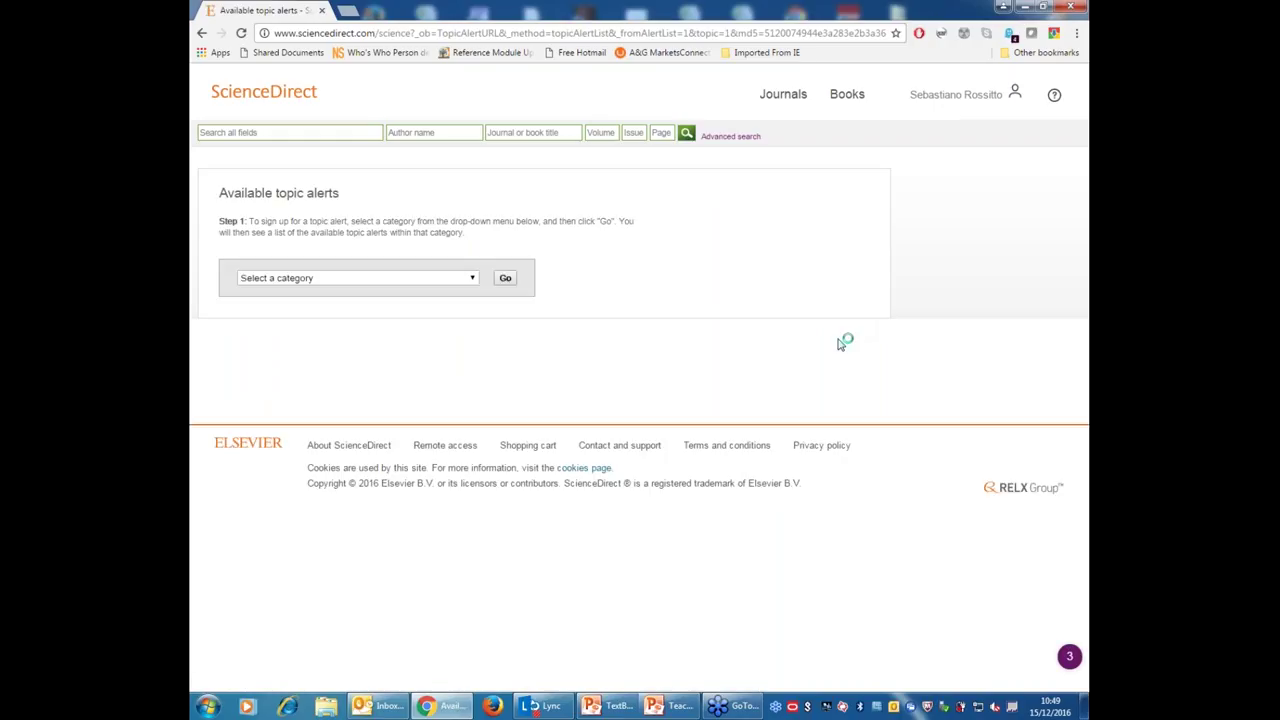
Pick the Energy category, tick the Energy topic alert, and save the settings.
left_click(368, 280)
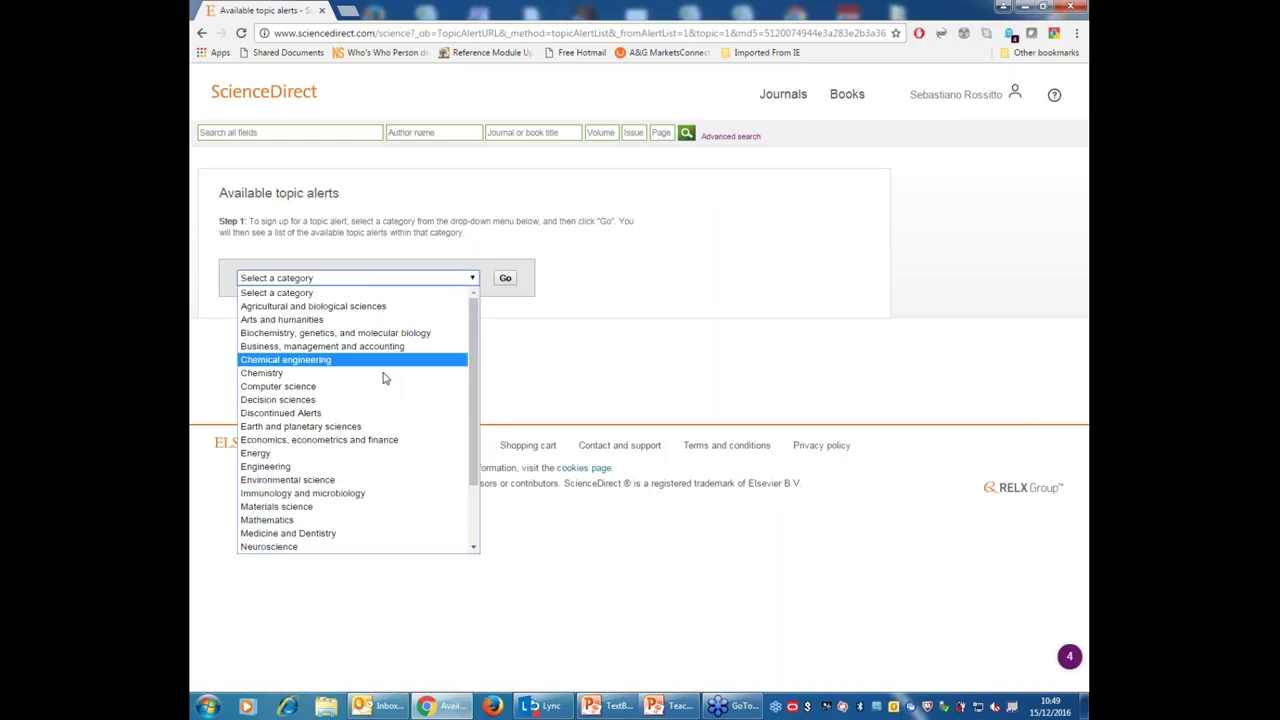
left_click(323, 453)
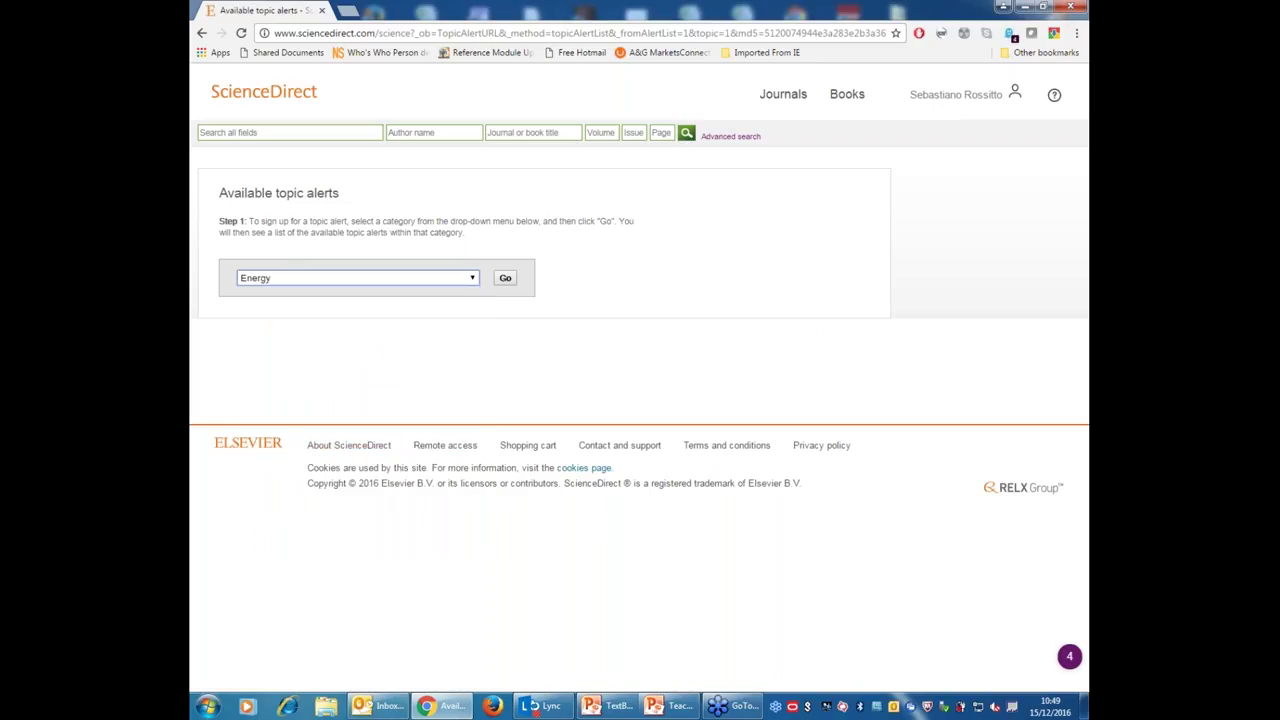
left_click(506, 278)
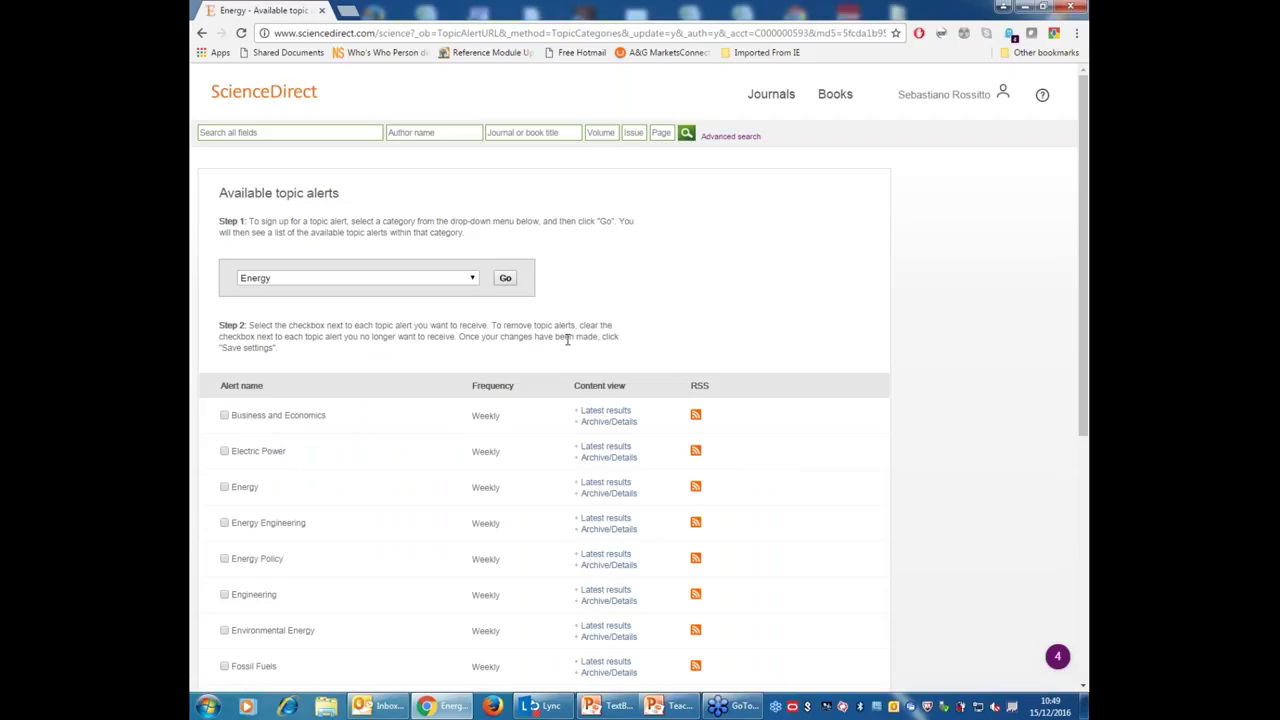
left_click(224, 488)
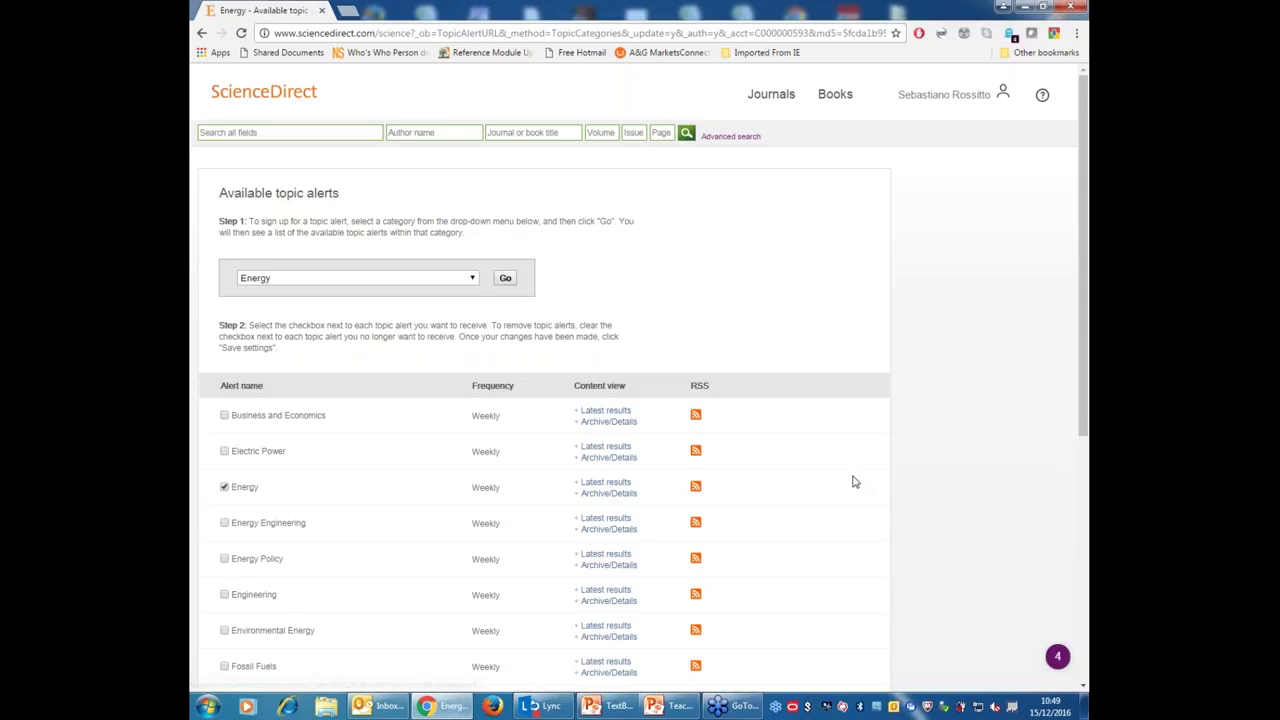
scroll(858, 484, "down", 1)
scroll(858, 484, "down", 4)
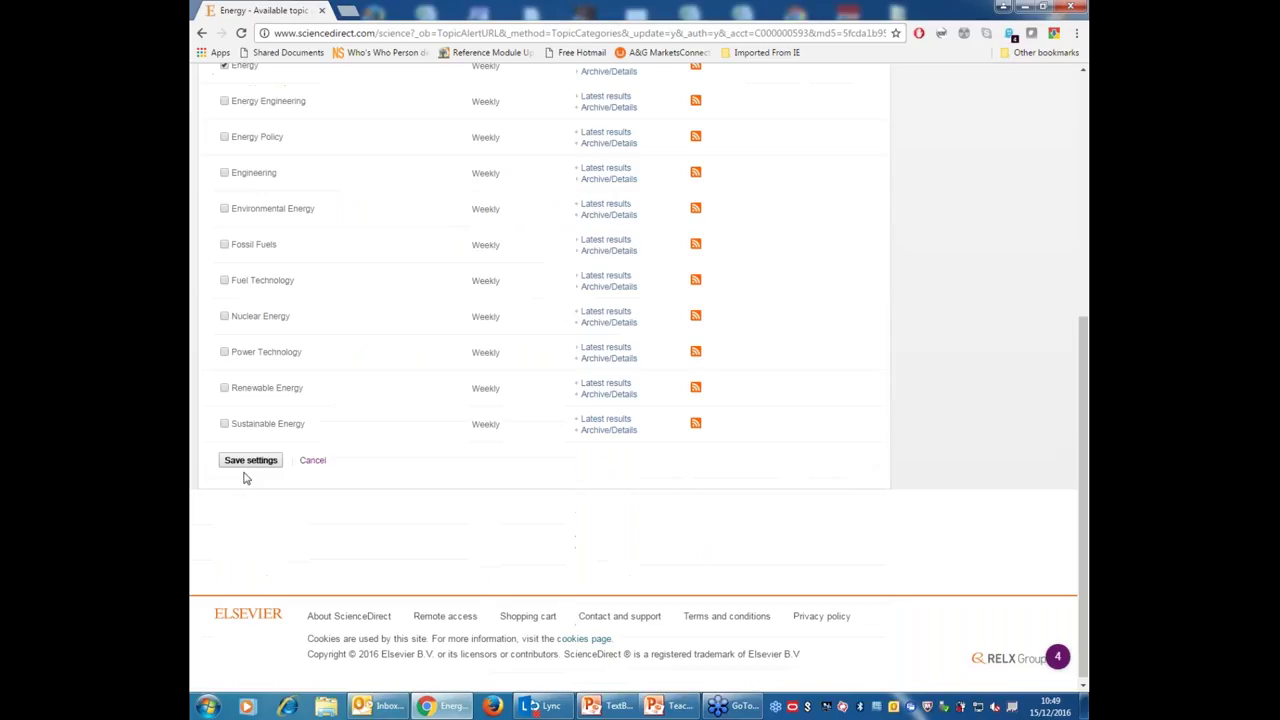
left_click(246, 466)
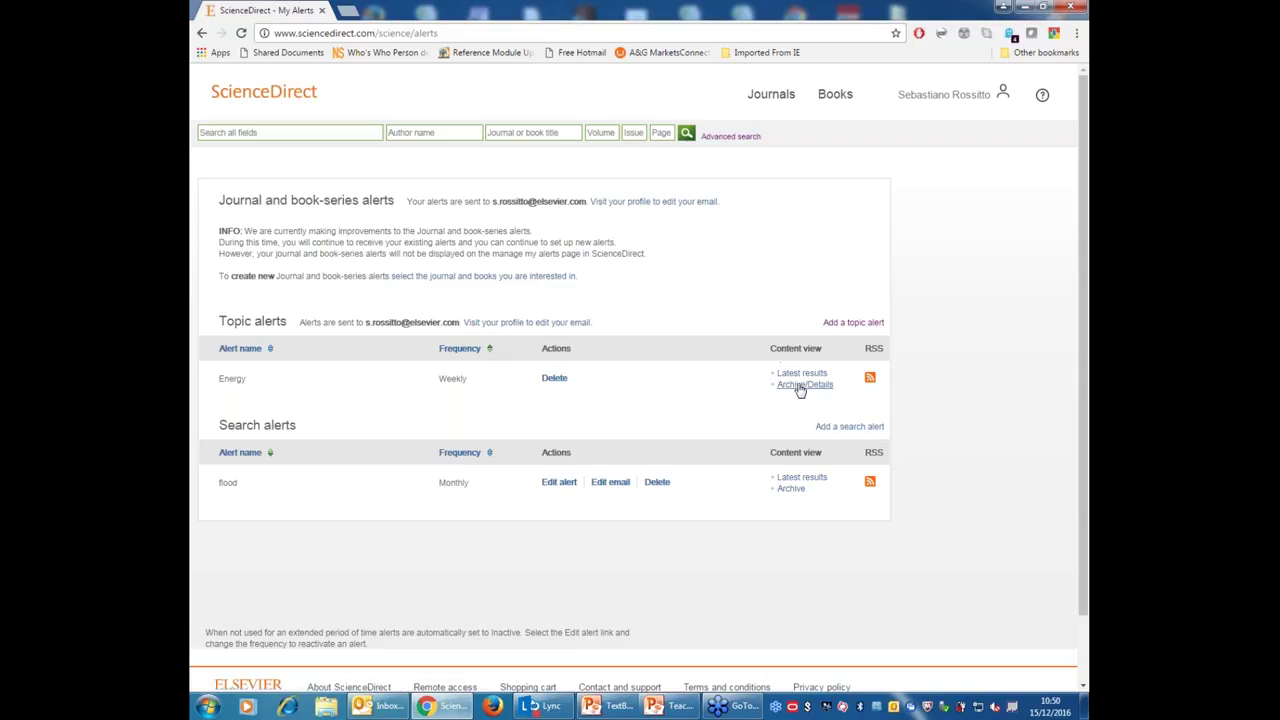
Choose Delete next to the weekly Energy topic alert on My Alerts.
left_click(554, 378)
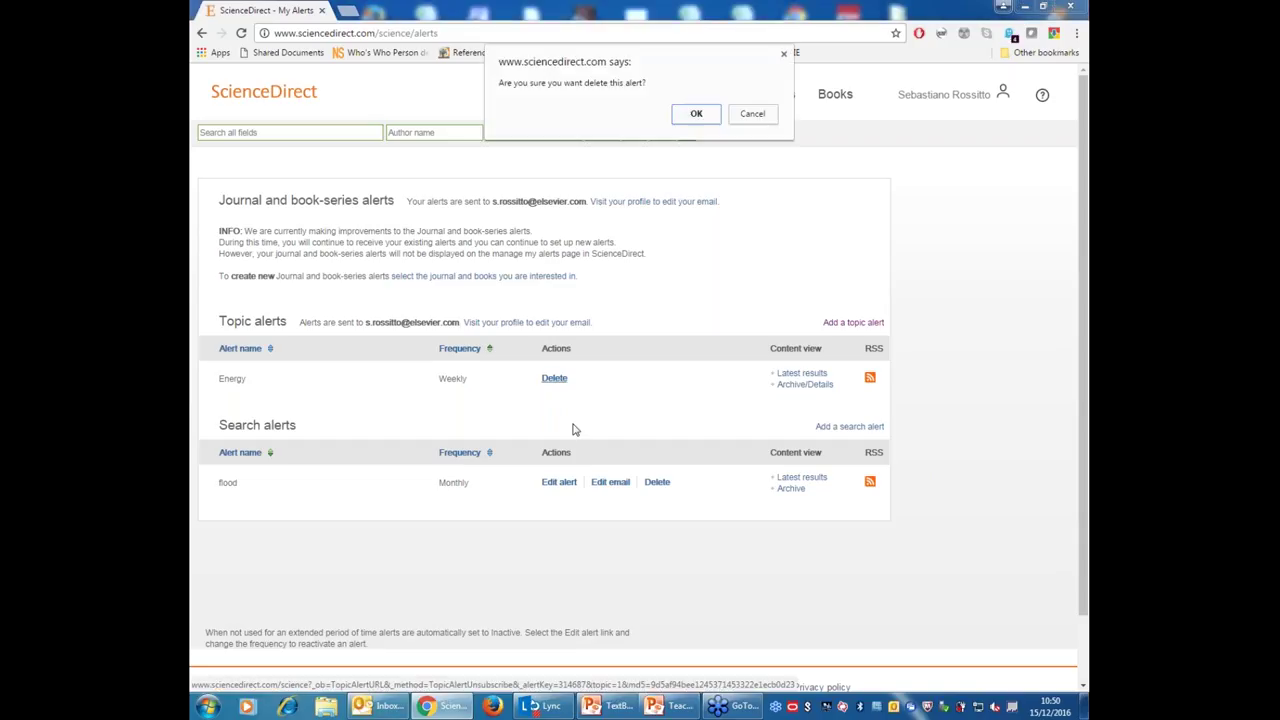
Confirm deleting the Energy topic alert, leaving only the Monthly flood search alert.
left_click(697, 114)
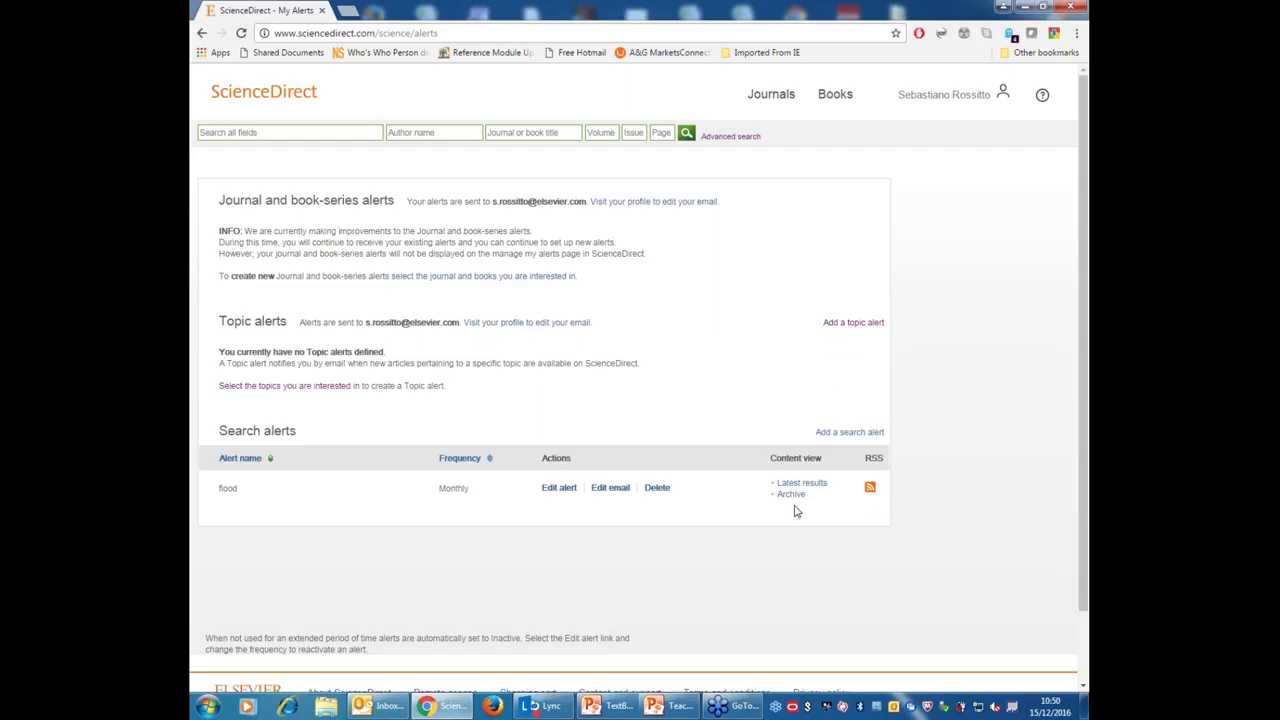
left_click(838, 98)
mouse_move(990, 98)
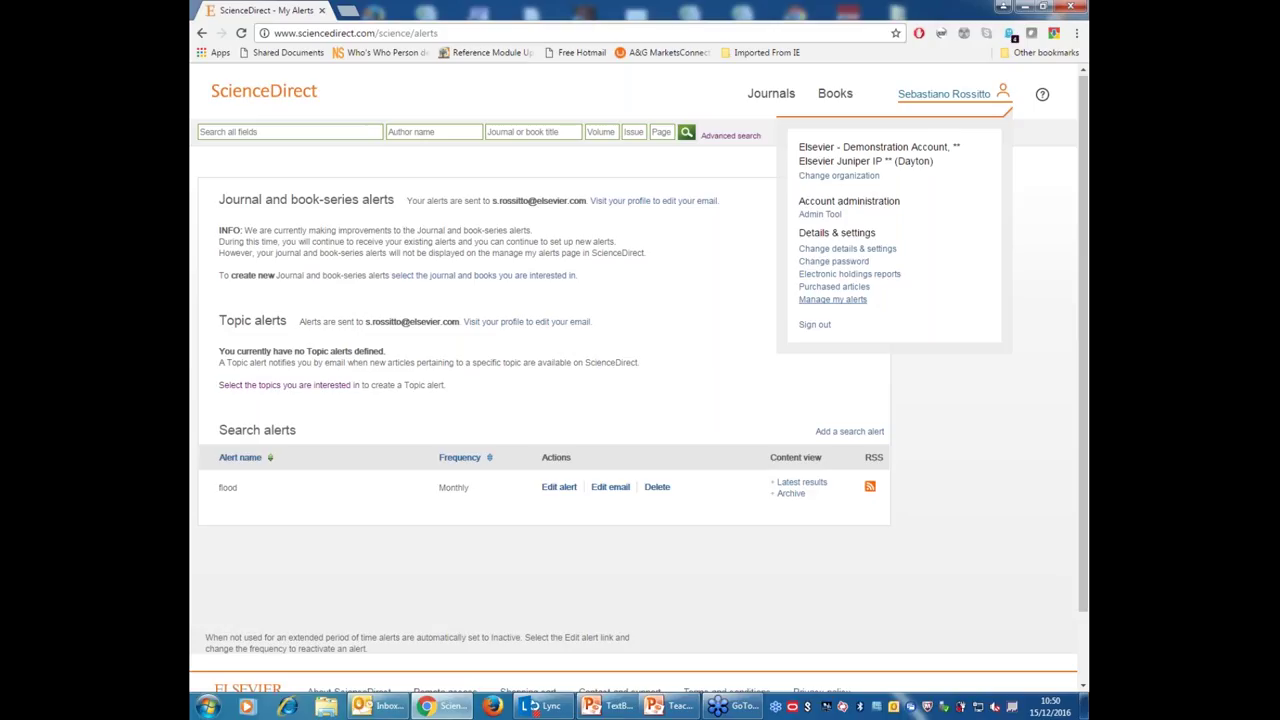
Open Change details & settings and scroll through the personal details form.
left_click(864, 251)
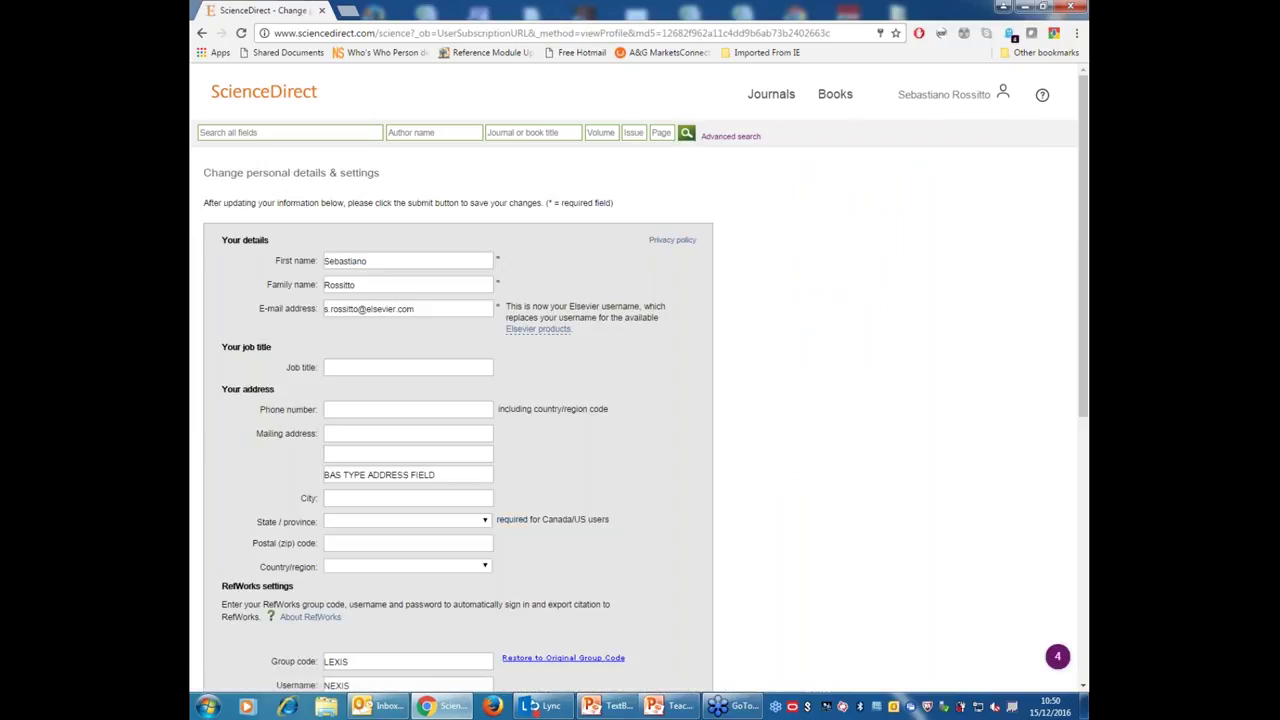
scroll(617, 494, "down", 1)
scroll(624, 486, "down", 4)
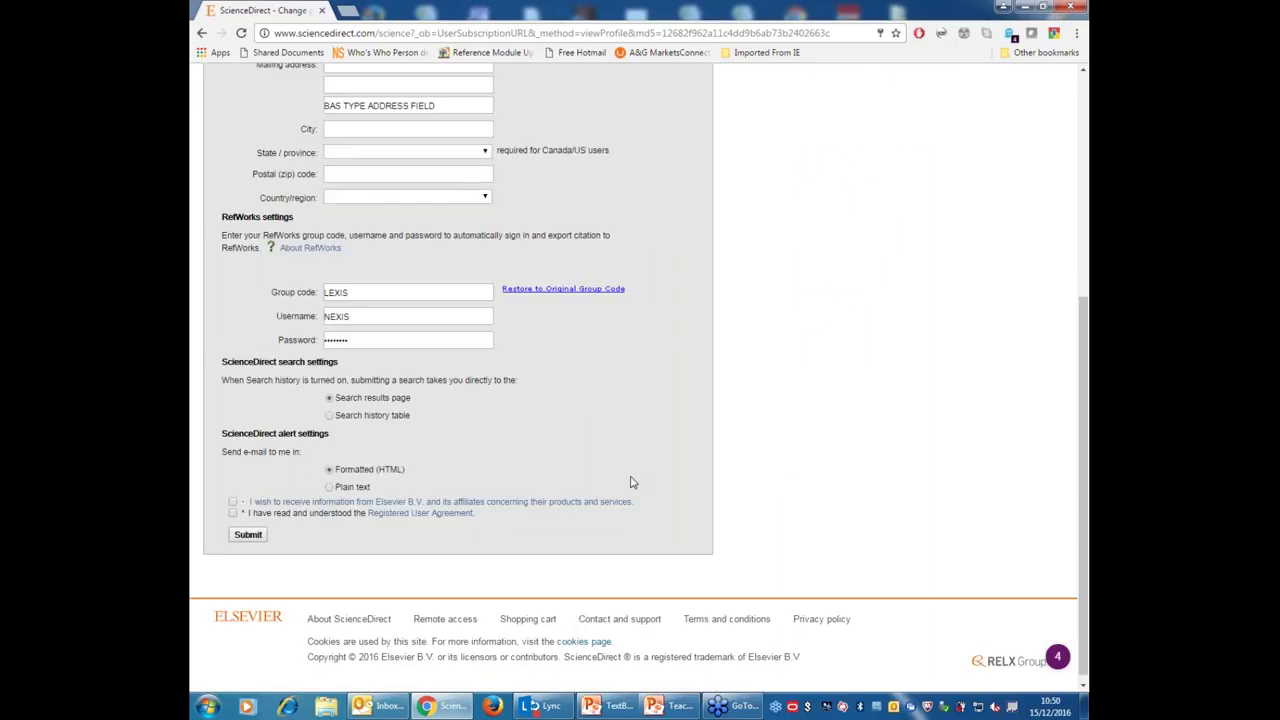
scroll(631, 483, "up", 4)
Go to the alphabetical Books browse list from the top bar.
left_click(1000, 95)
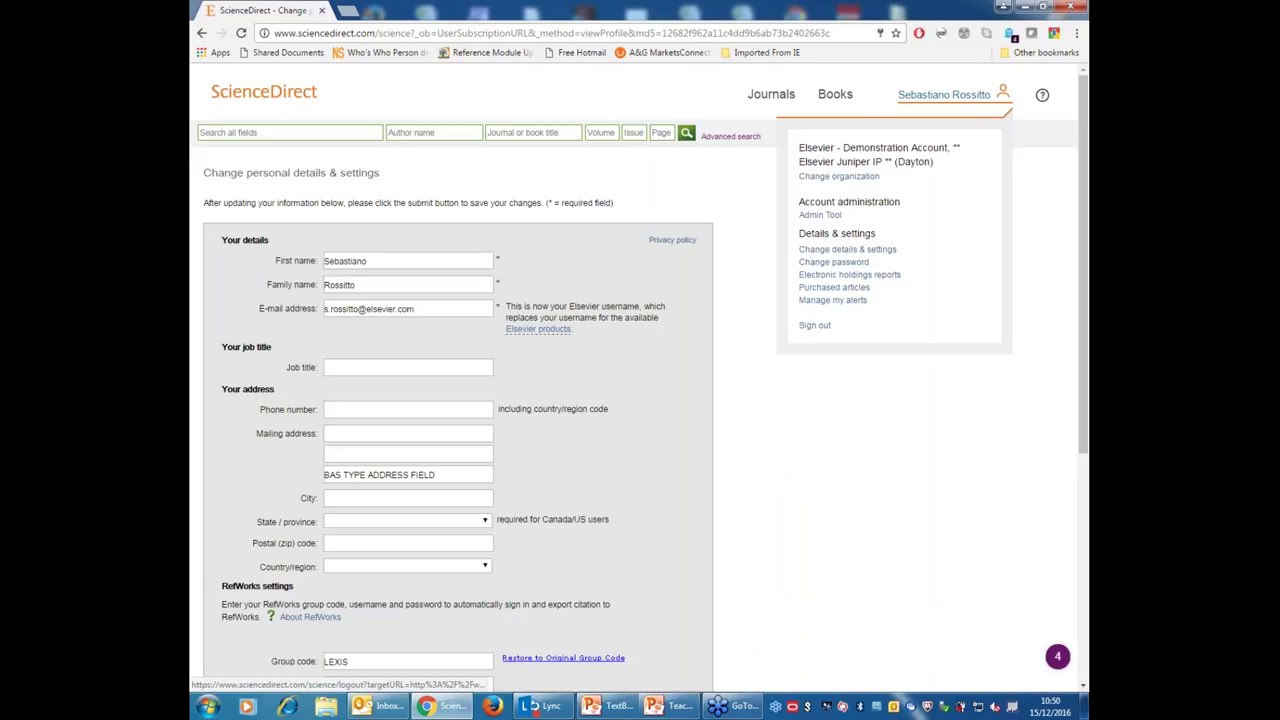
left_click(808, 457)
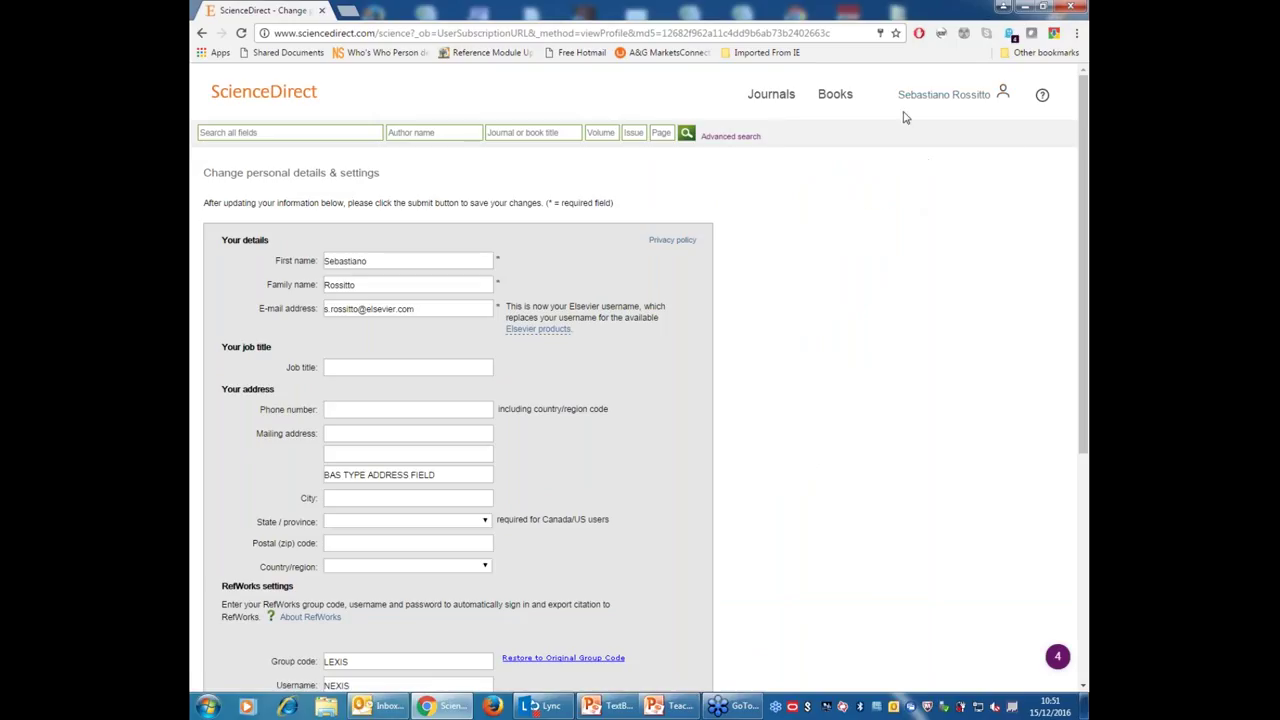
left_click(829, 99)
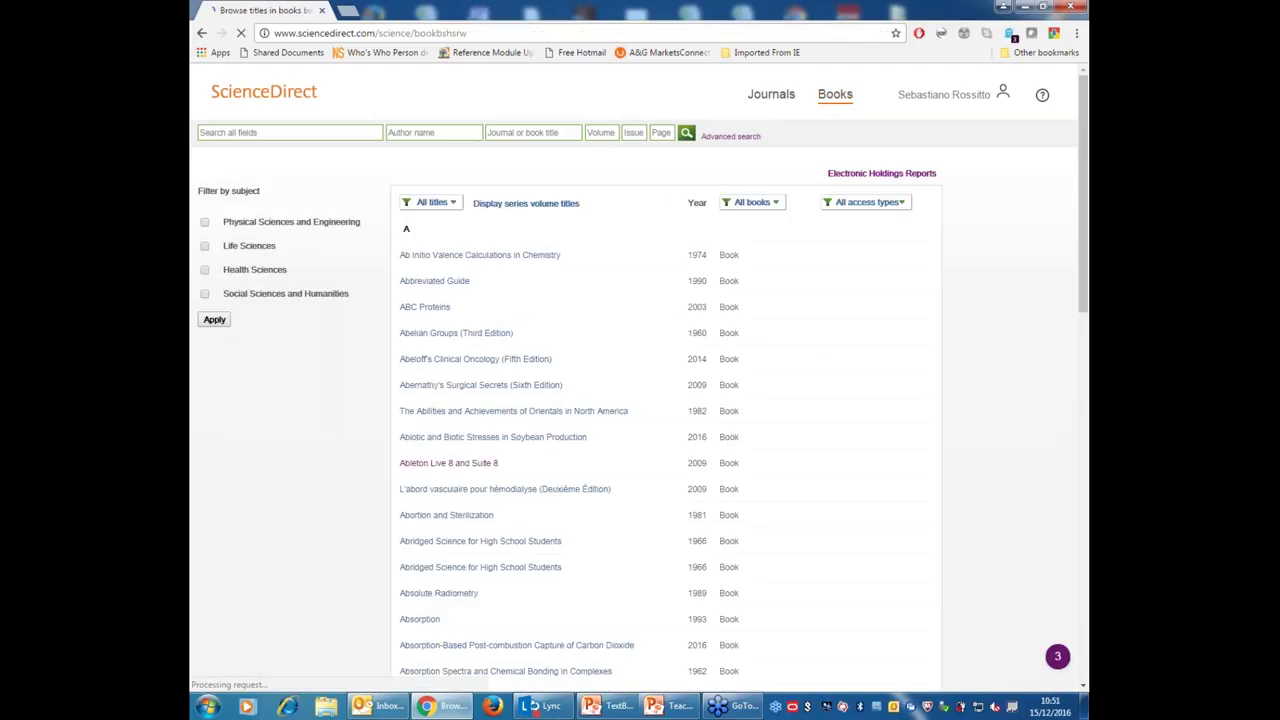
Open Advanced search and switch to the Books Expert search form.
left_click(746, 138)
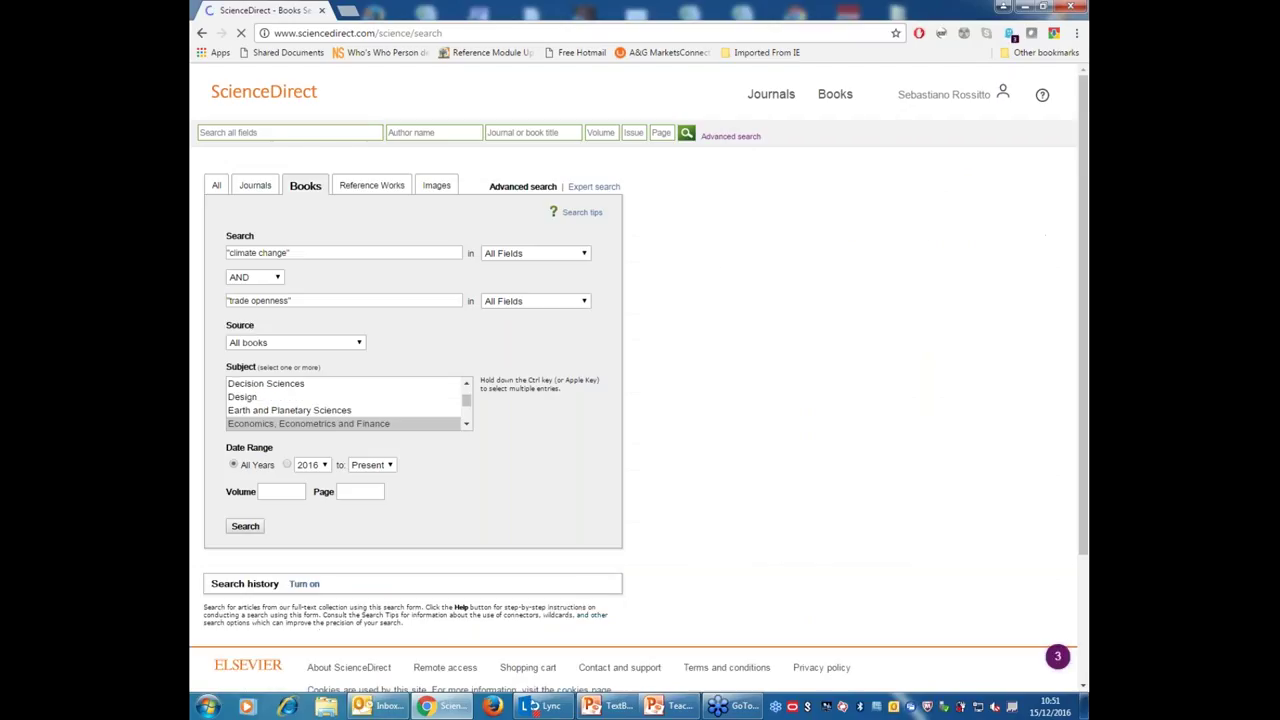
left_click(606, 187)
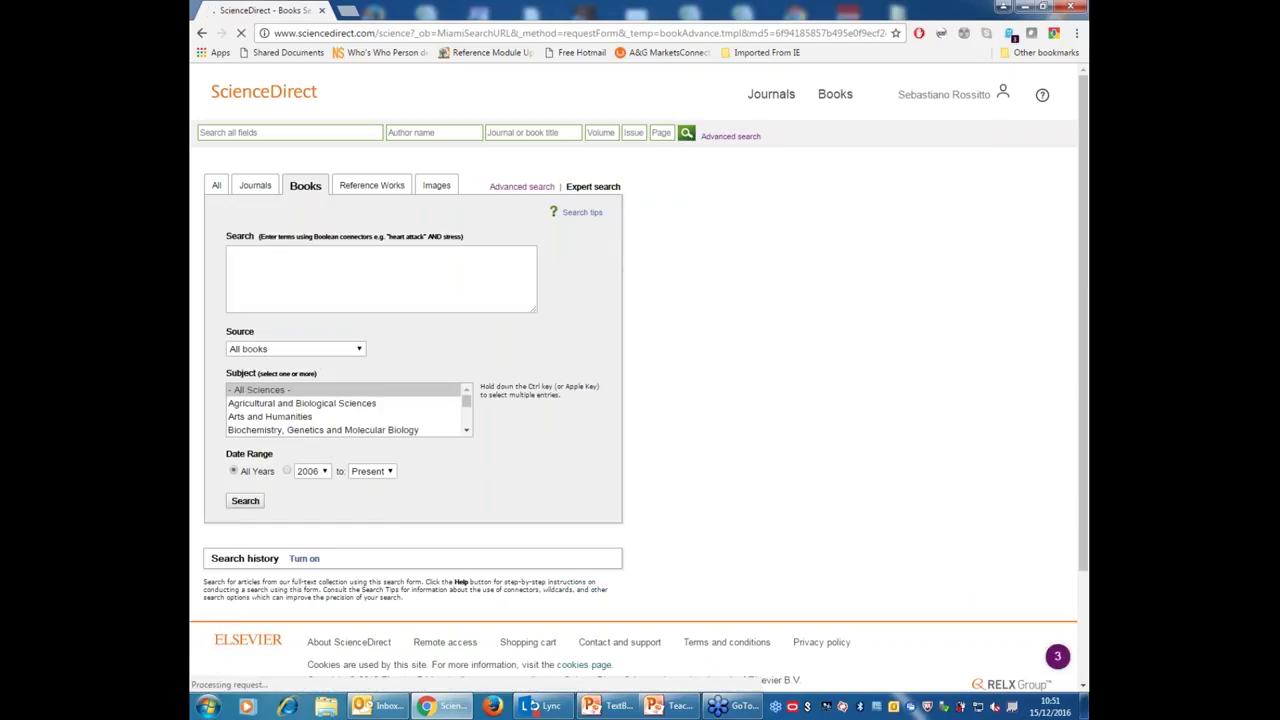
Enter the Boolean query "Mars" AND "Venus" AND "Water" in the expert search box.
left_click(407, 283)
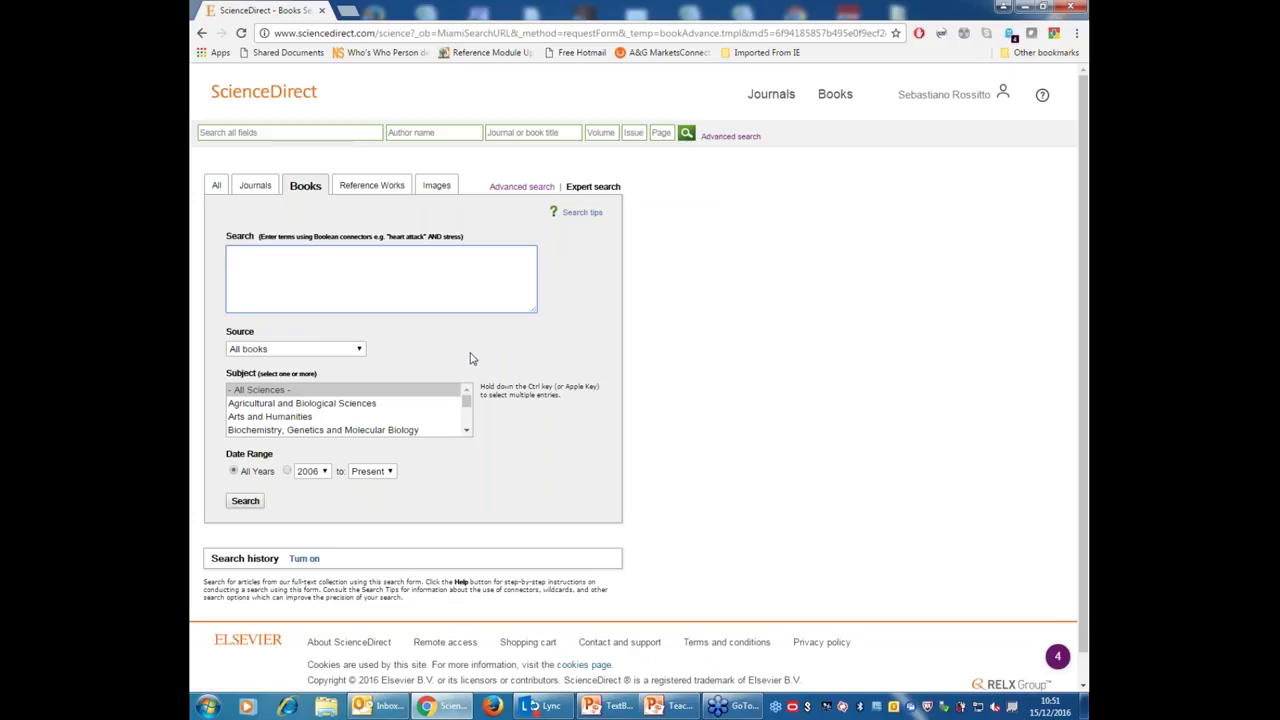
type("\"Mars\"")
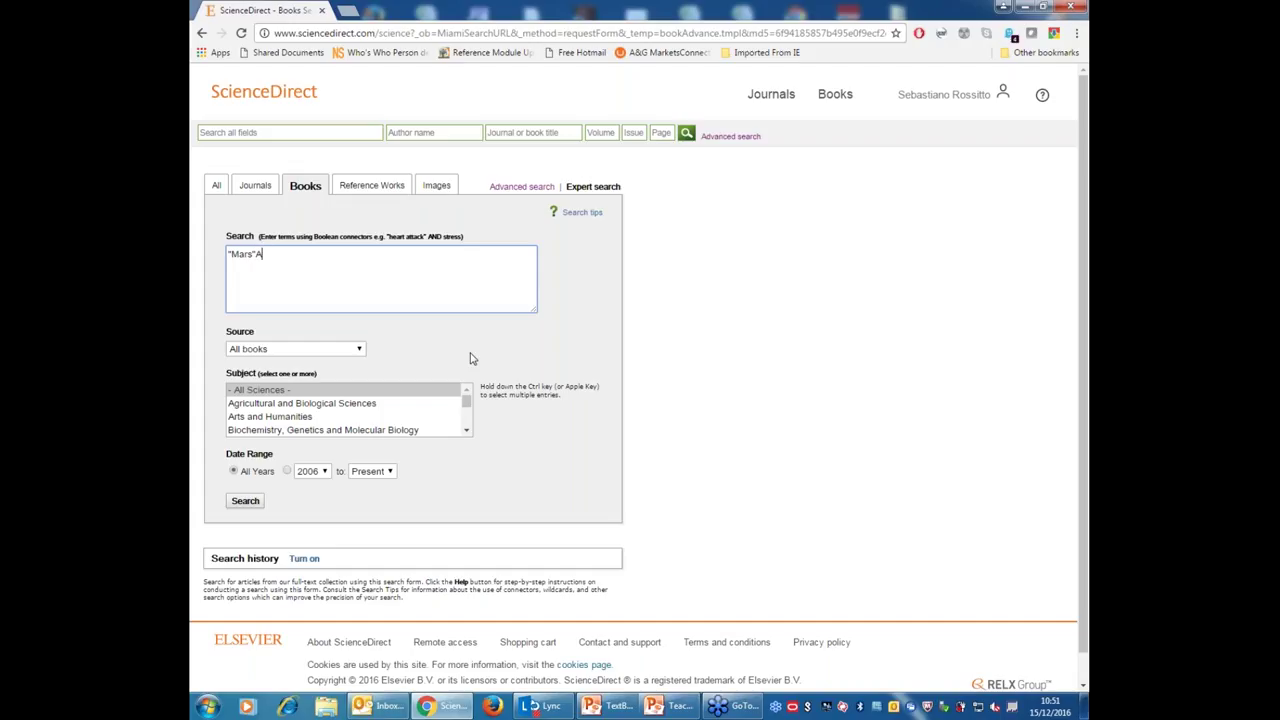
type("AND")
type("\"Water")
key("Left")
key("Left")
key("Left")
key("Left")
key("Left")
key("Left")
type("\"Venus\" AND")
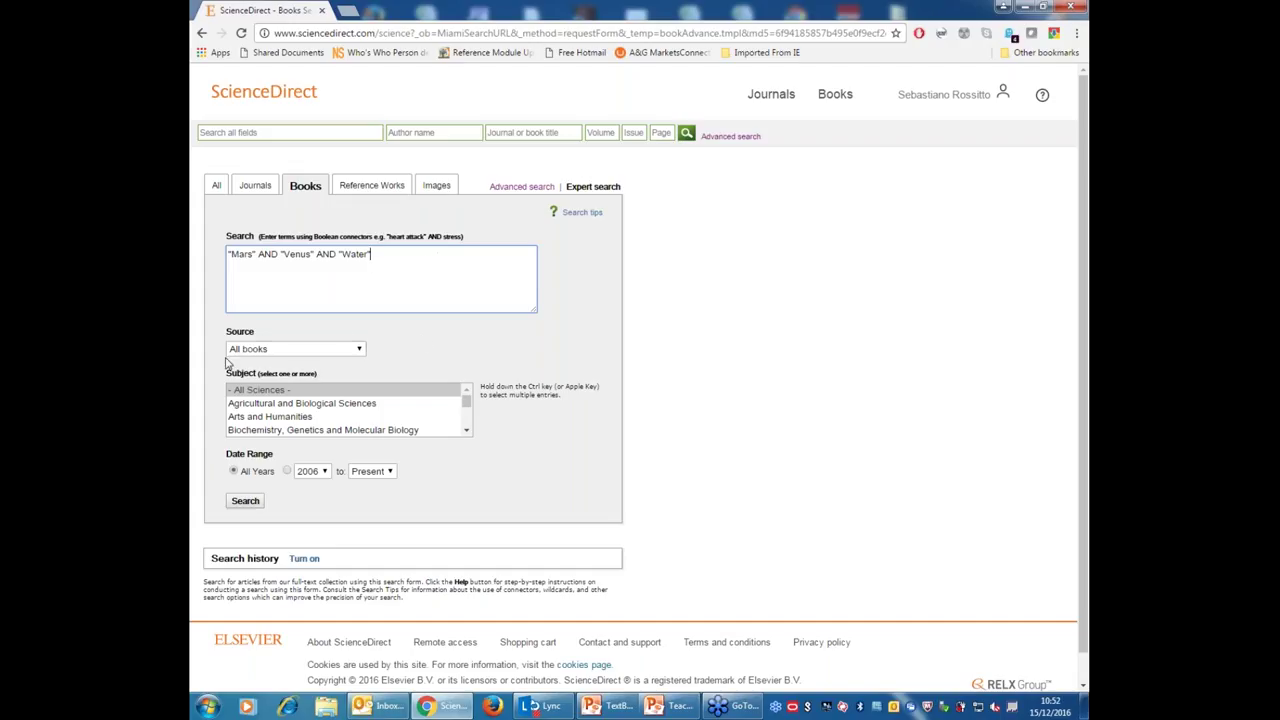
Keep the search source set to All books.
left_click(287, 355)
left_click(287, 356)
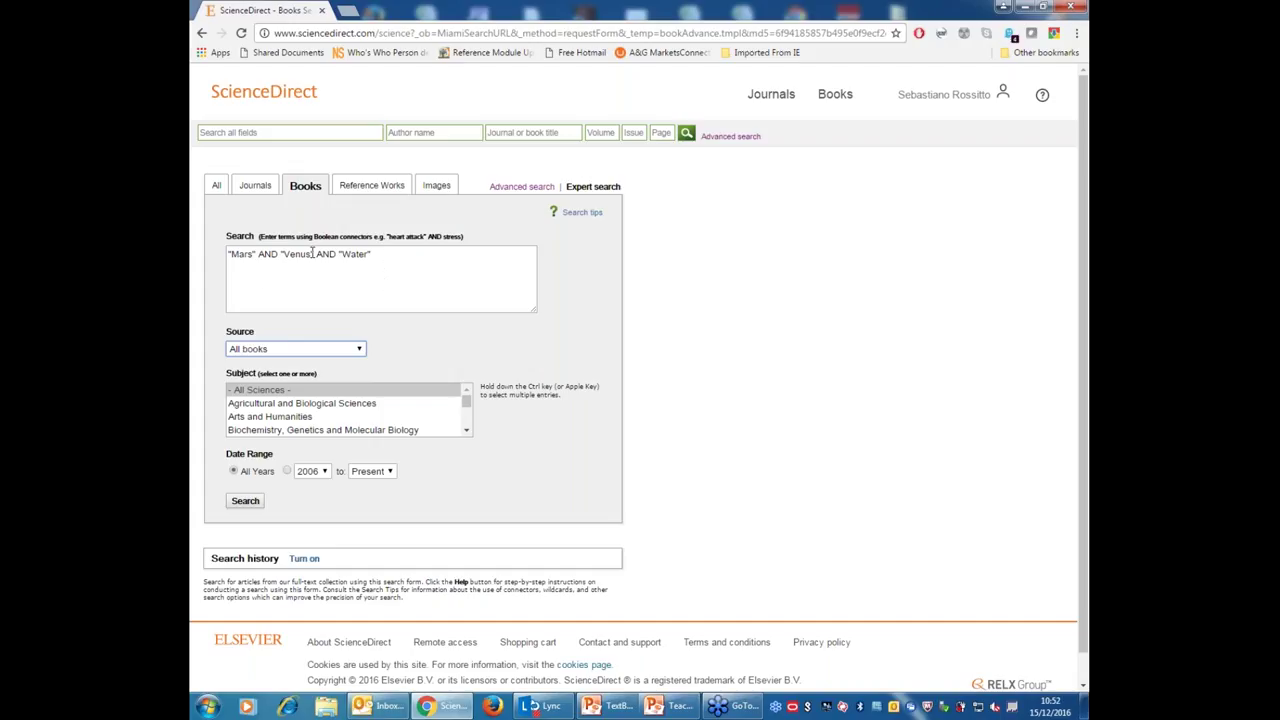
left_click(427, 299)
Retype the second connector, briefly trying OR, so it ends up as AND.
double_click(328, 255)
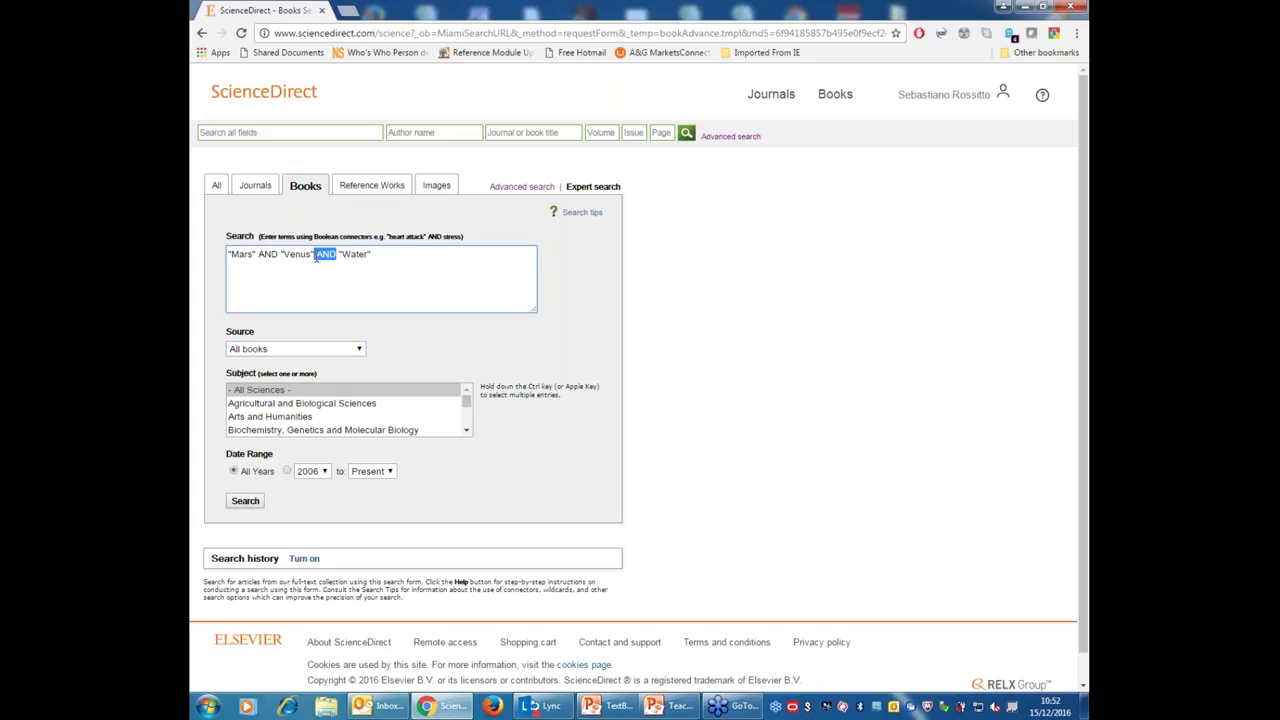
type("OR")
key("ctrl+shift+Left")
key("BackSpace")
type("AND")
Run the Mars, Venus and Water book search and tick years 2017, 2016 and 2015.
left_click(250, 502)
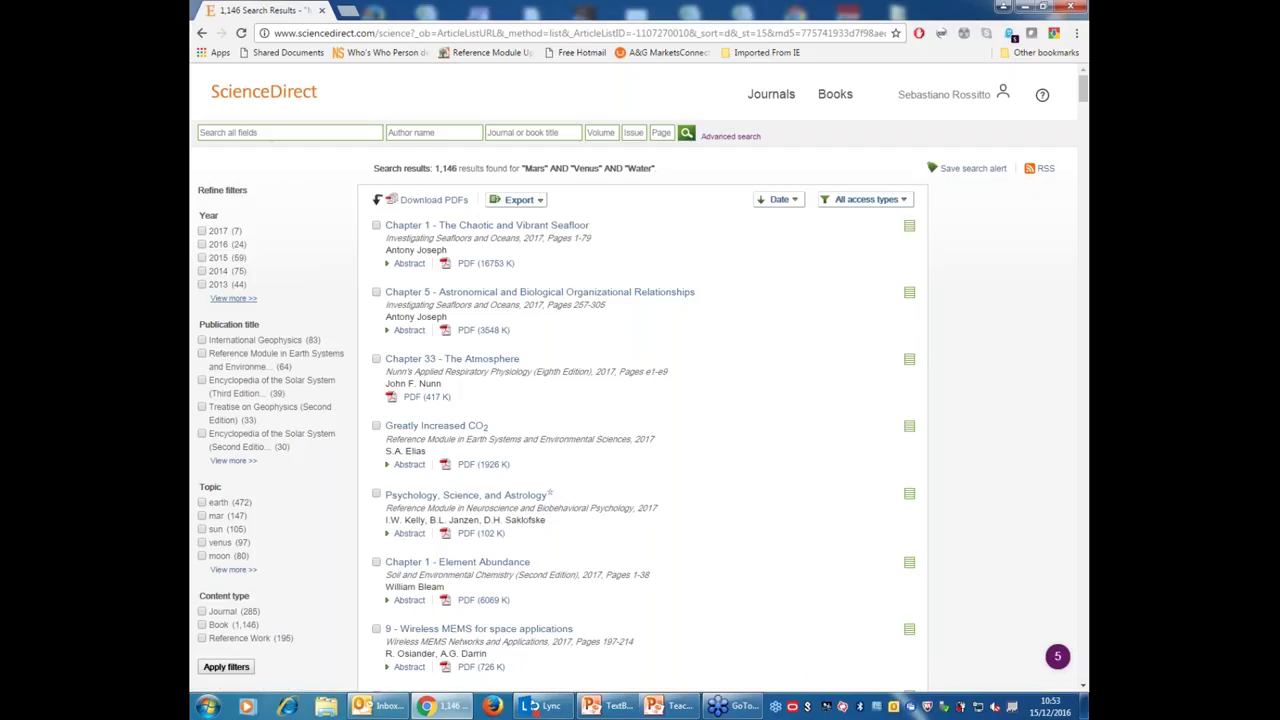
left_click(201, 231)
left_click(201, 244)
left_click(201, 258)
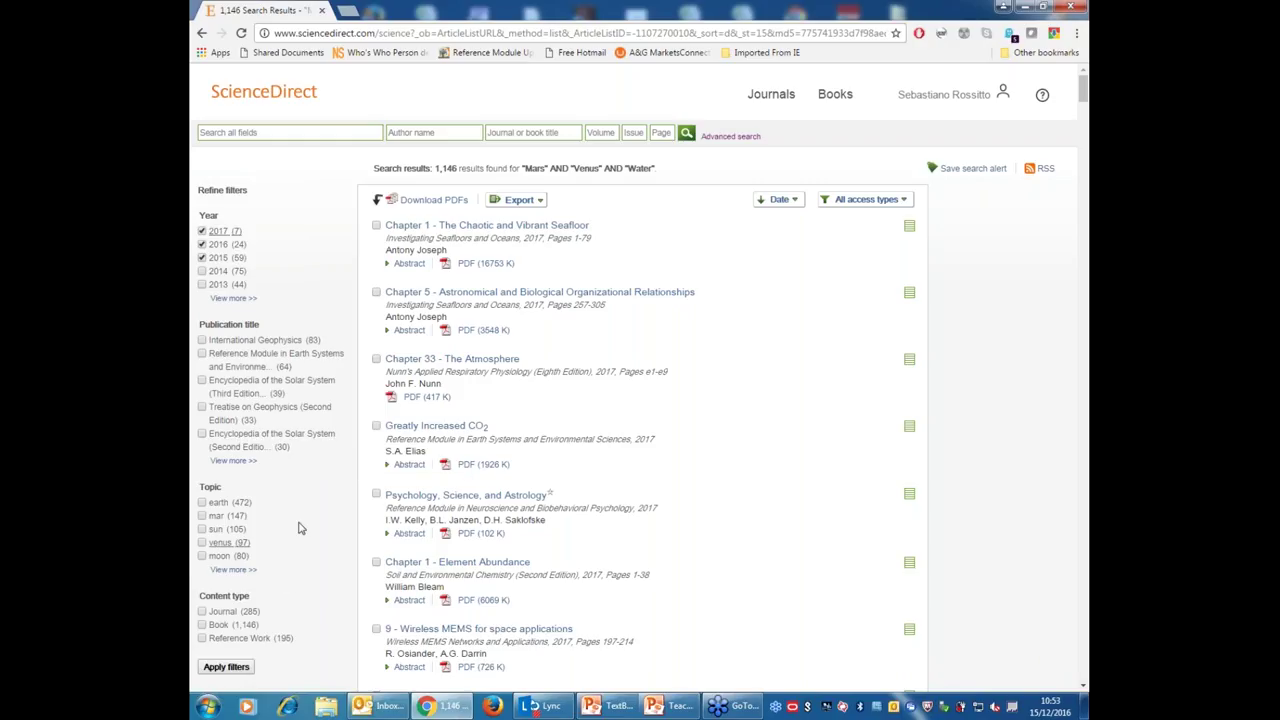
Add Book and Reference Work content types and apply the filters, cutting 1,146 results to 90.
scroll(300, 525, "down", 1)
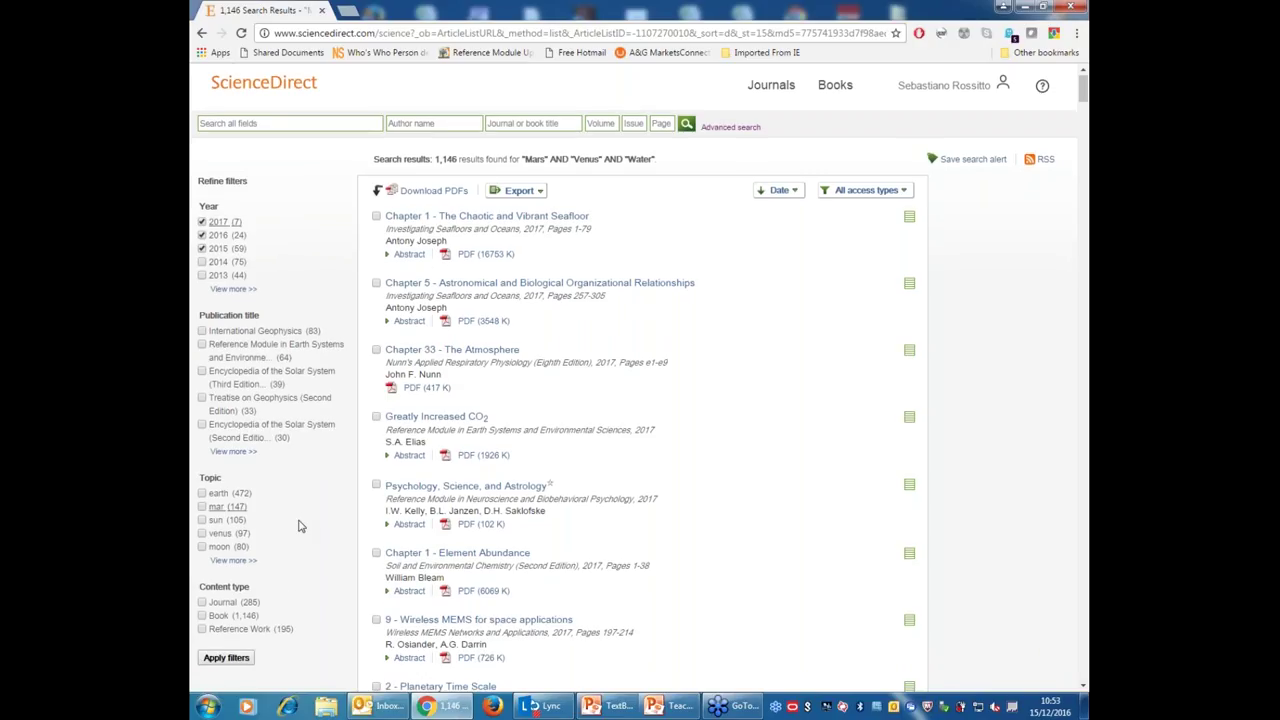
scroll(300, 525, "down", 2)
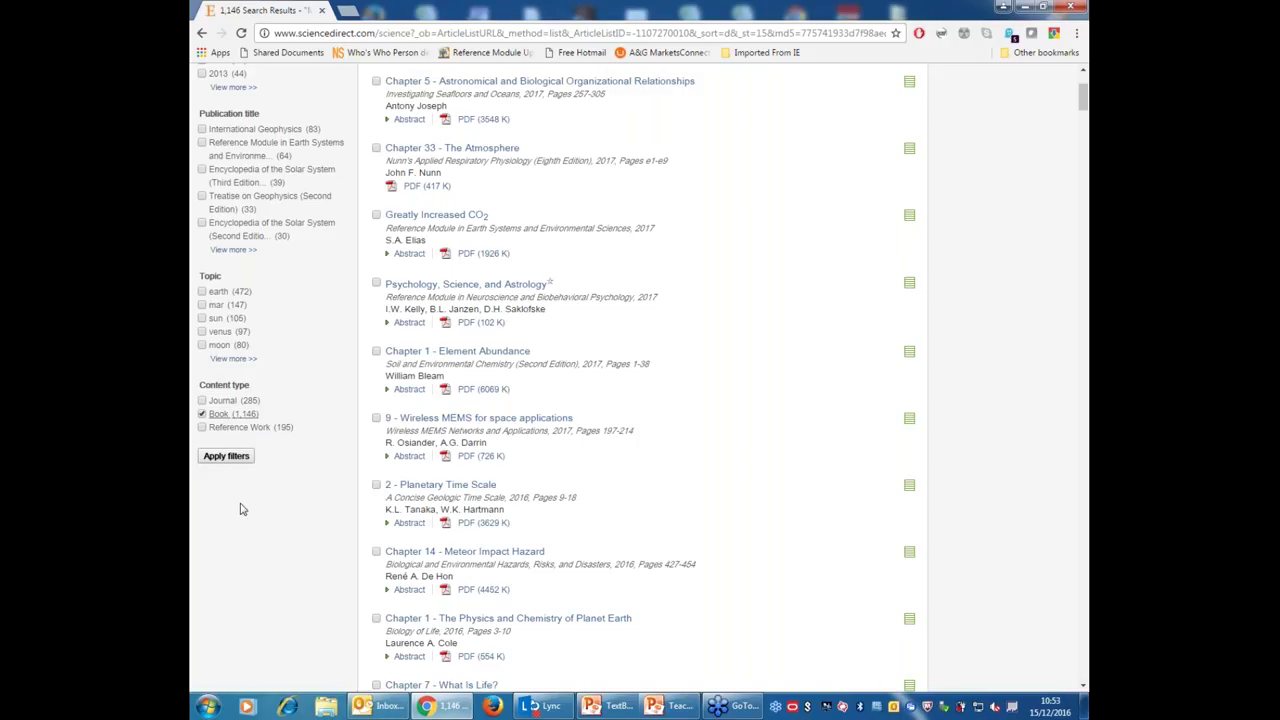
left_click(201, 413)
left_click(201, 427)
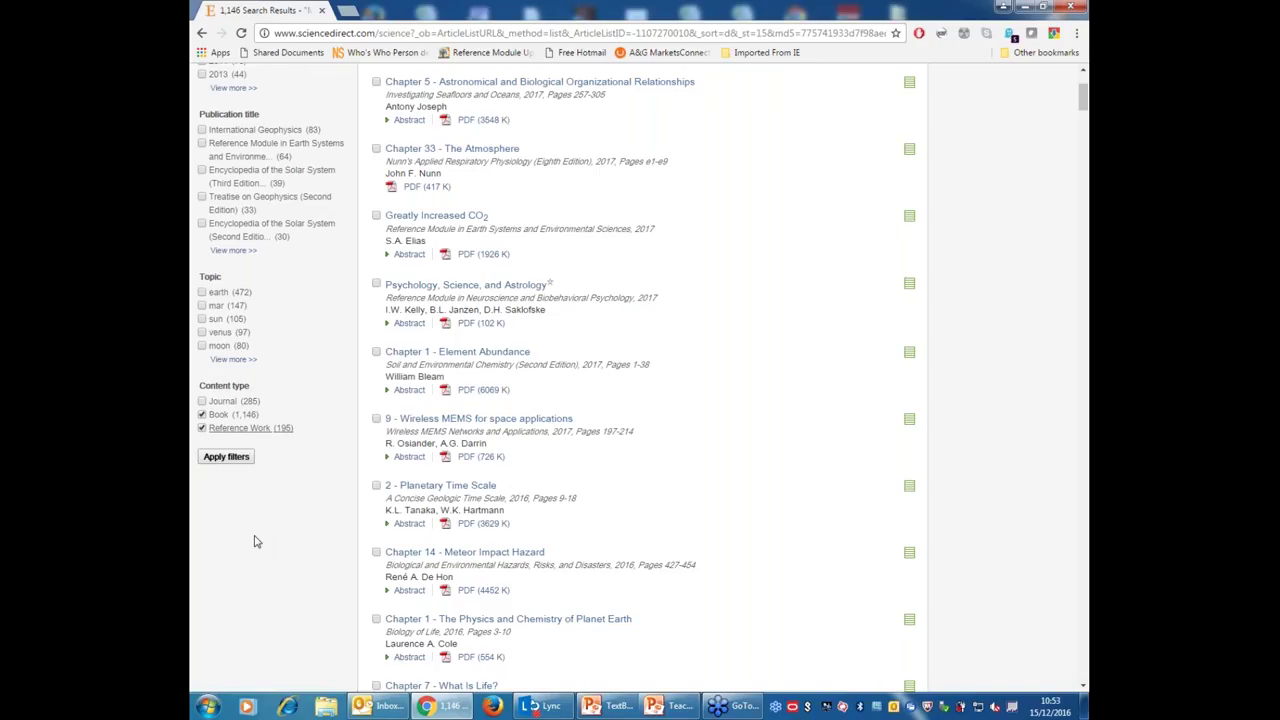
scroll(272, 283, "up", 2)
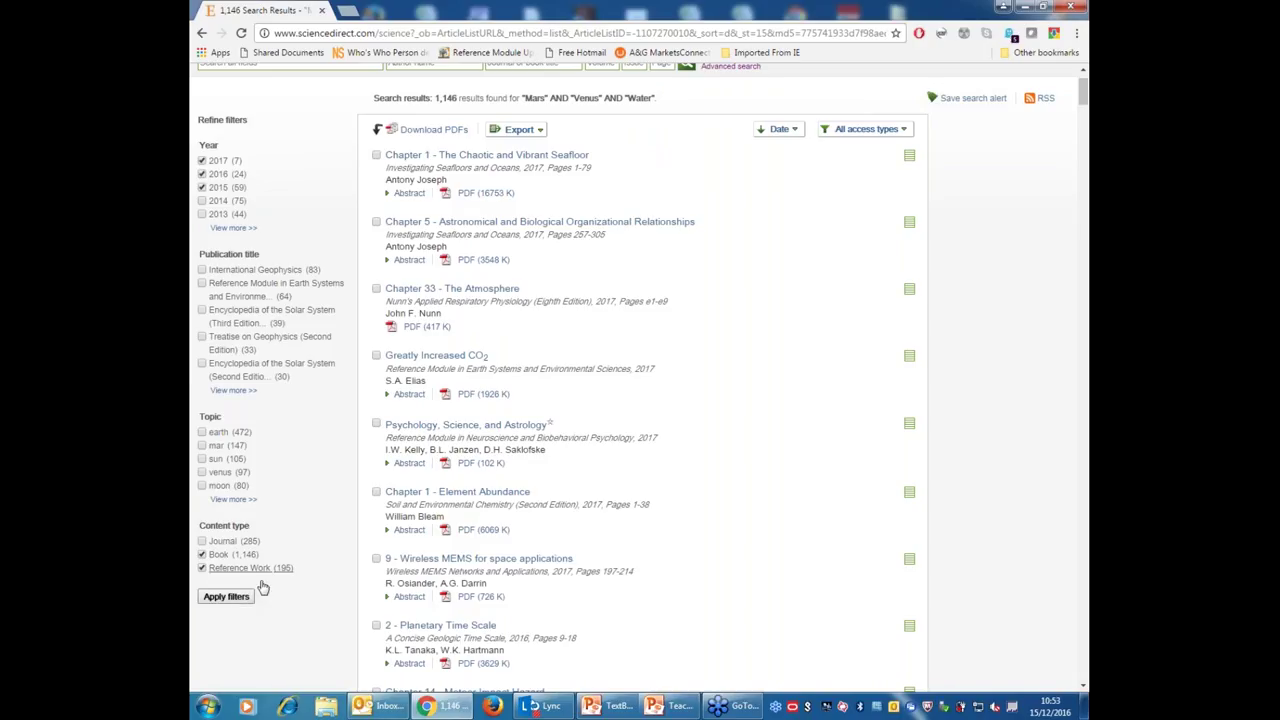
double_click(438, 97)
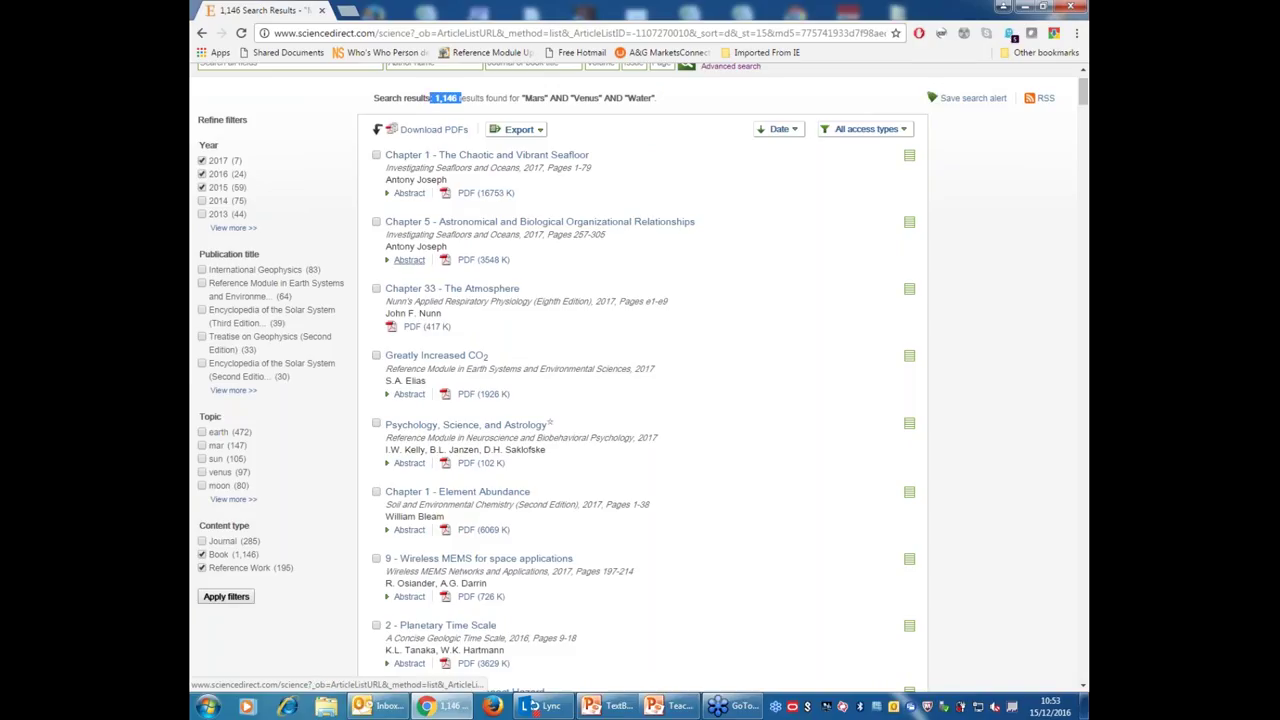
left_click(236, 600)
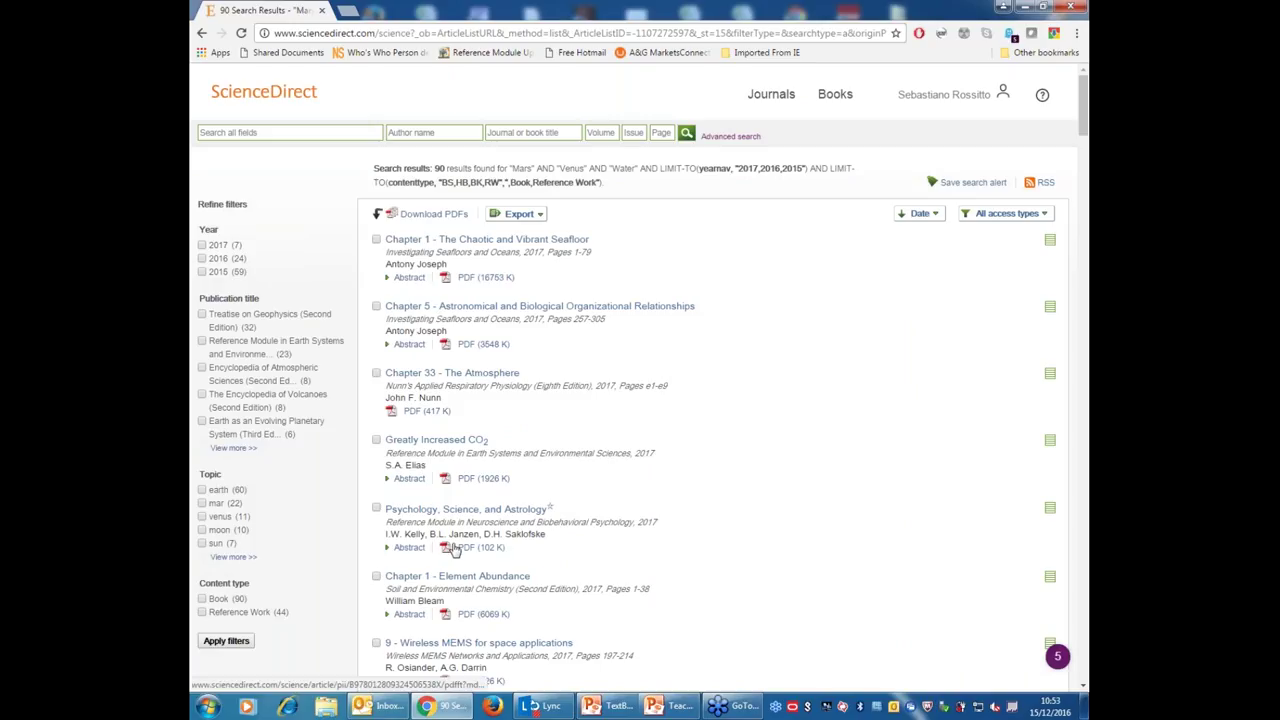
scroll(457, 547, "down", 1)
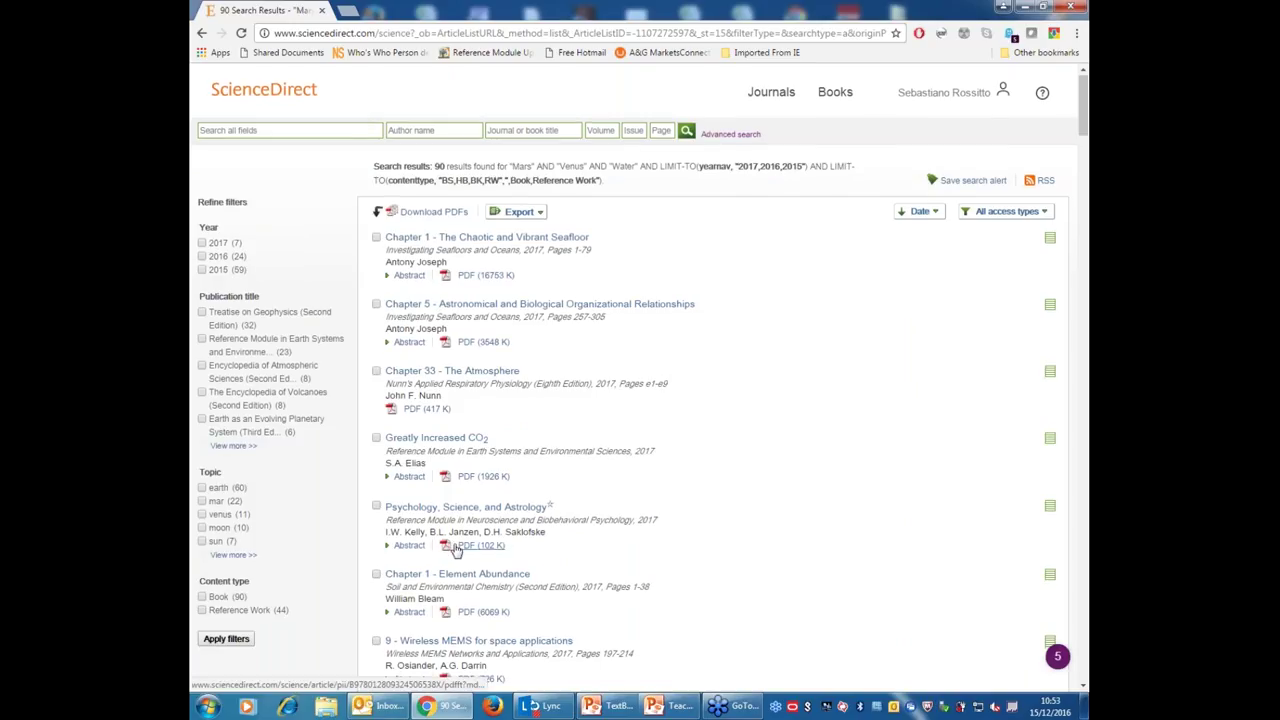
scroll(457, 549, "down", 3)
scroll(457, 555, "up", 3)
mouse_move(935, 217)
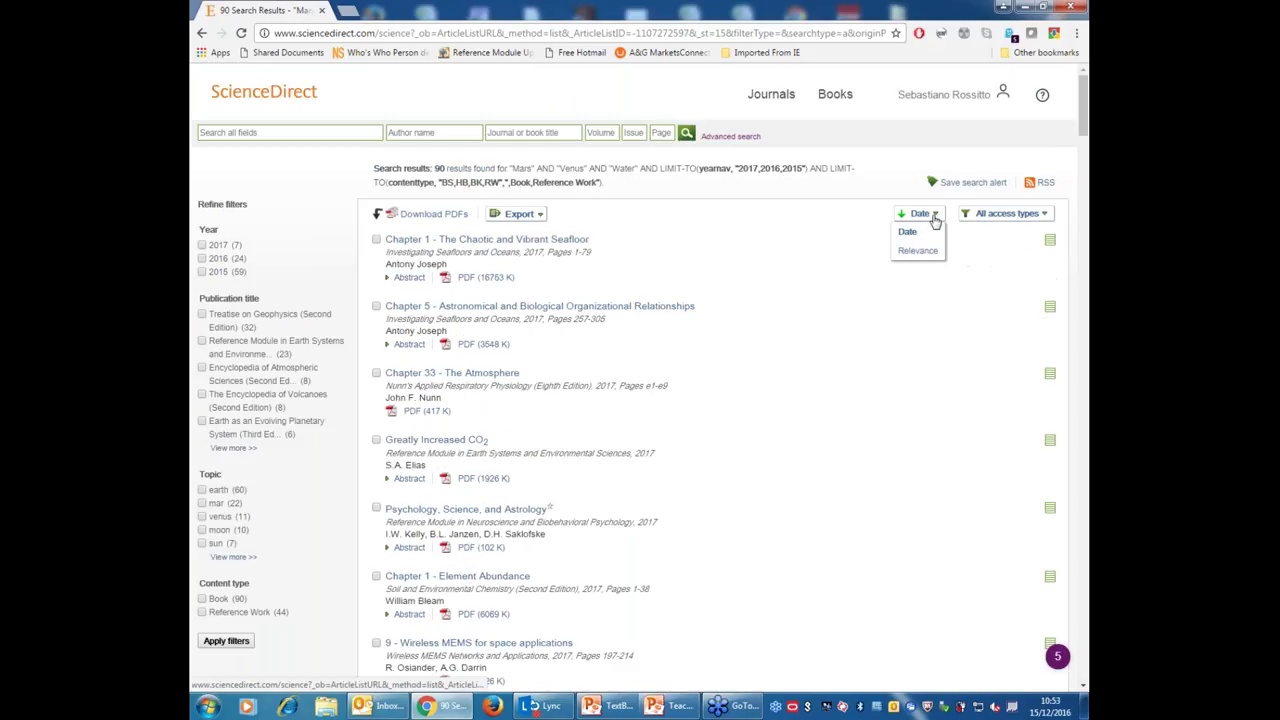
left_click(918, 251)
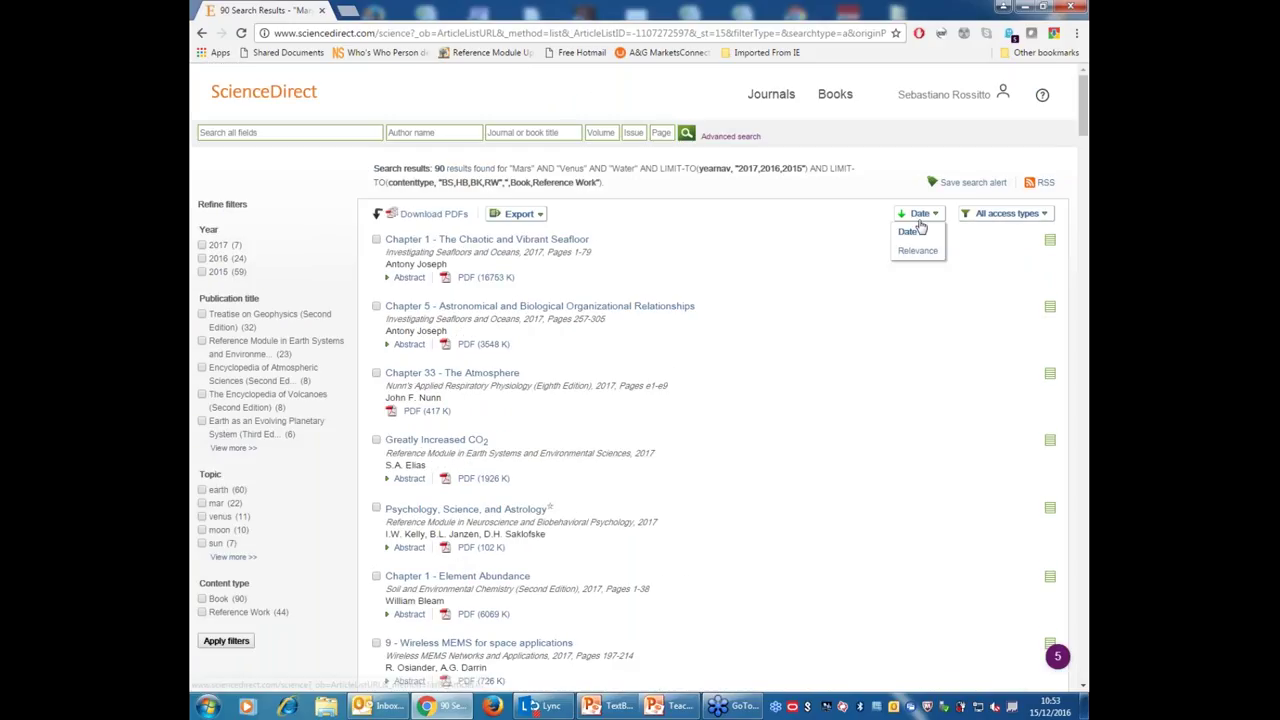
mouse_move(920, 213)
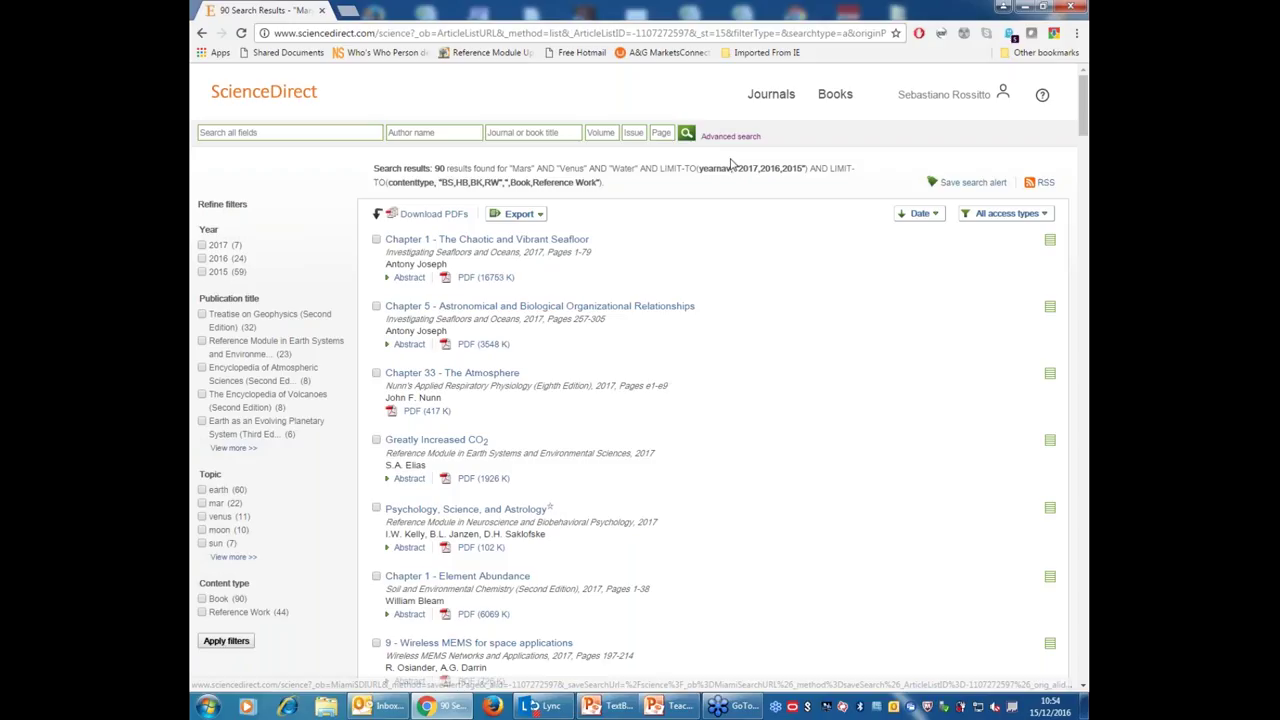
Save the filtered search as an alert named 'Mars' with Monthly frequency.
left_click(974, 185)
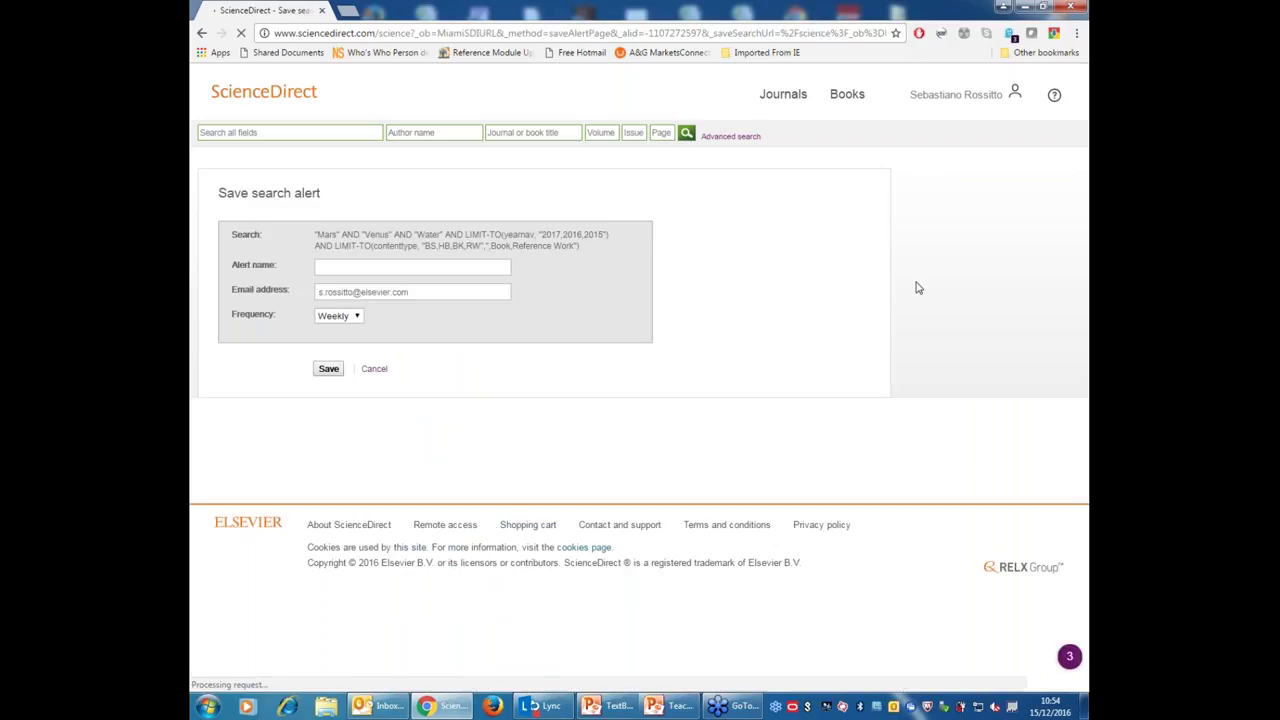
left_click(411, 264)
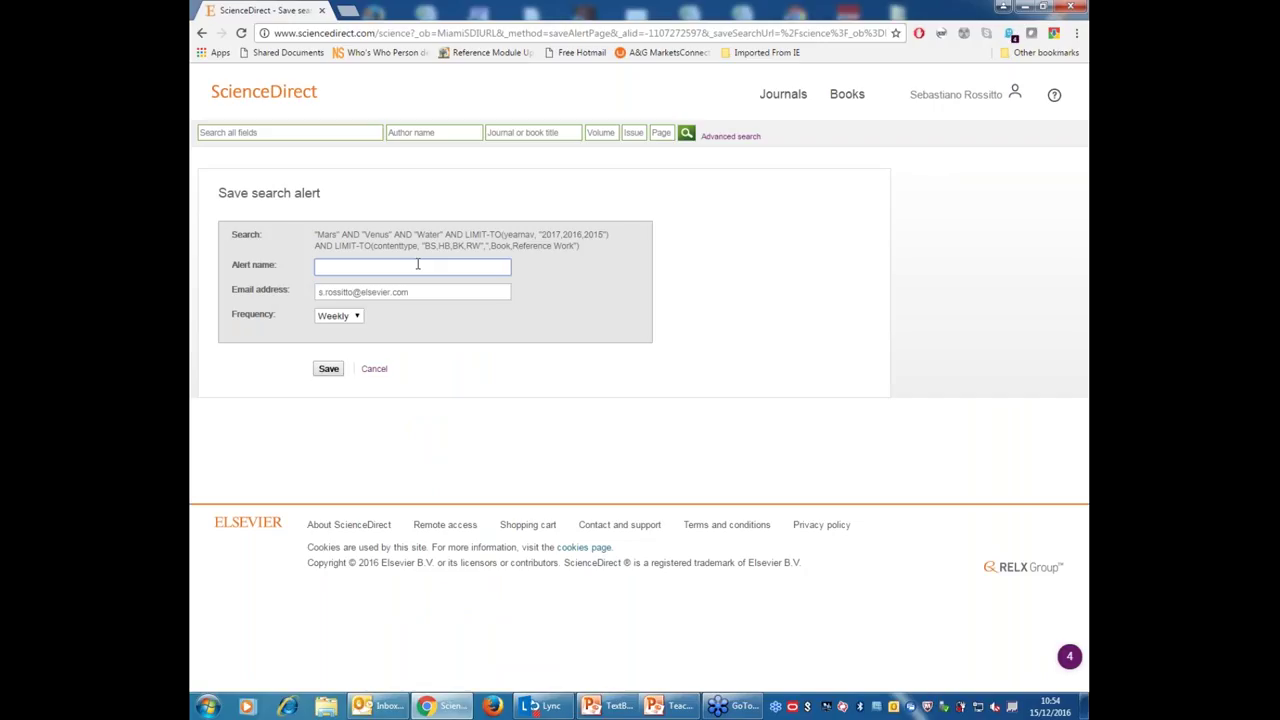
type("Mars")
key("BackSpace")
type("s")
left_click(338, 315)
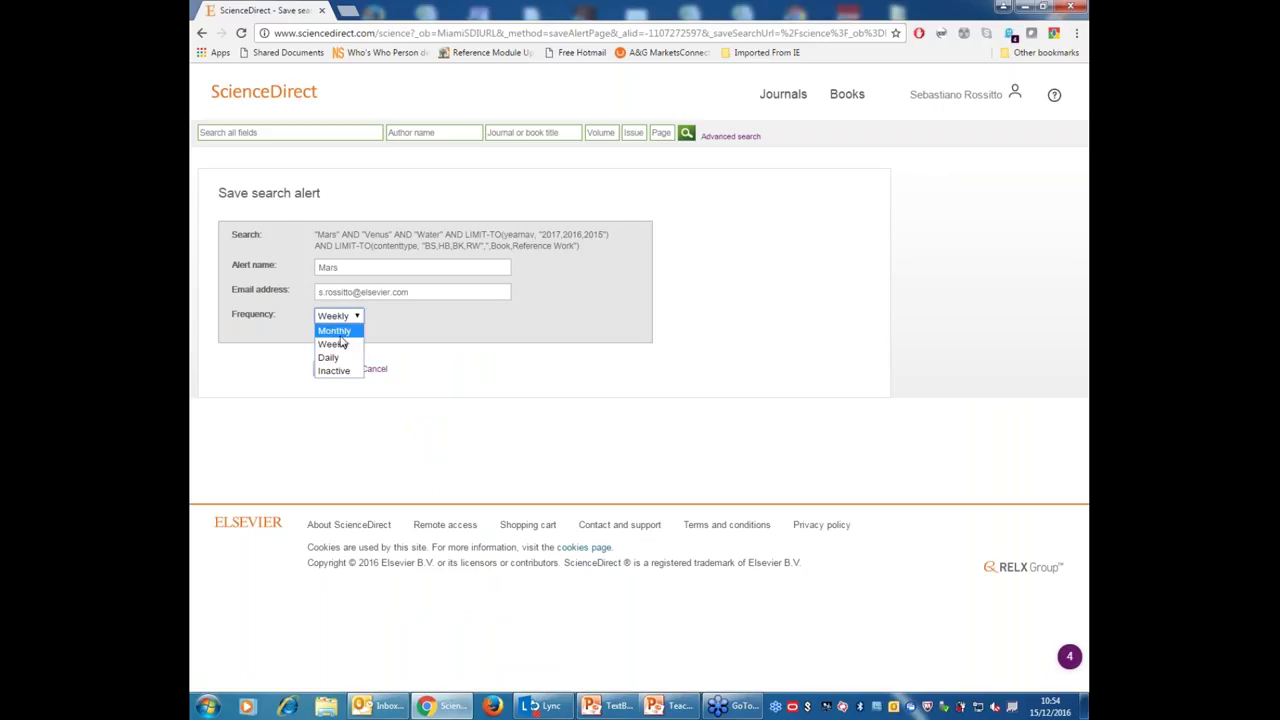
left_click(335, 330)
left_click(325, 372)
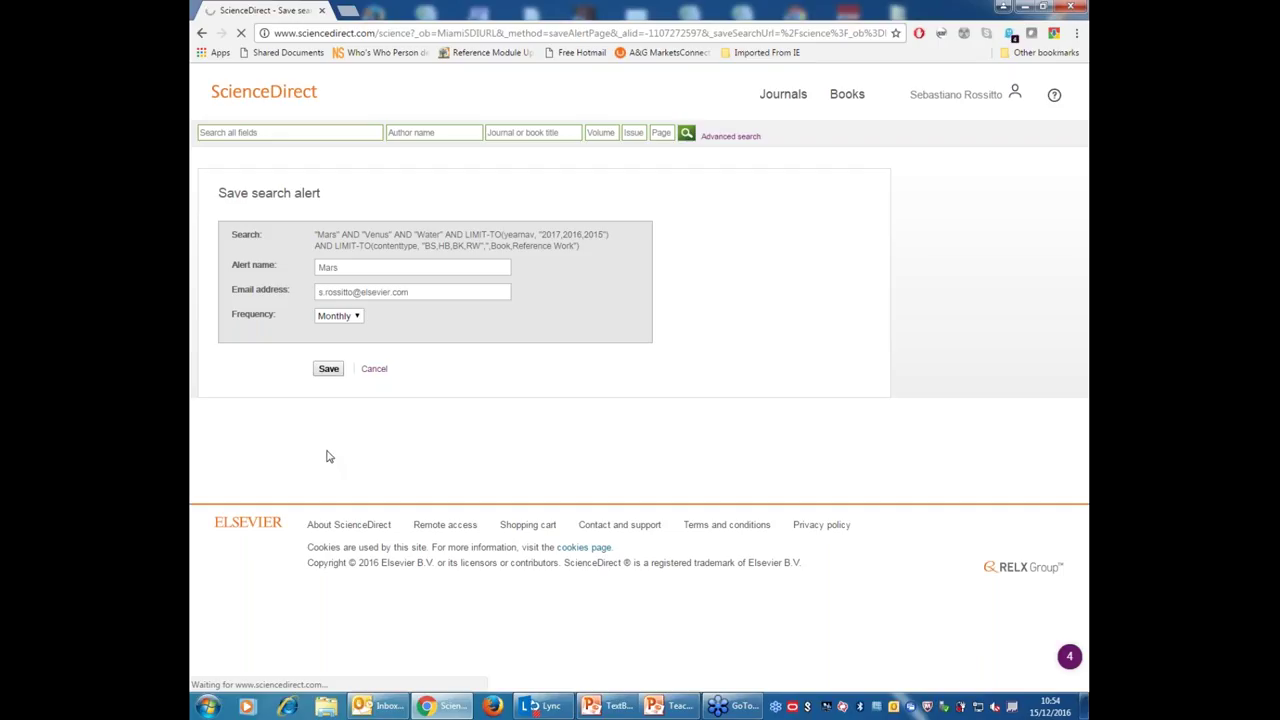